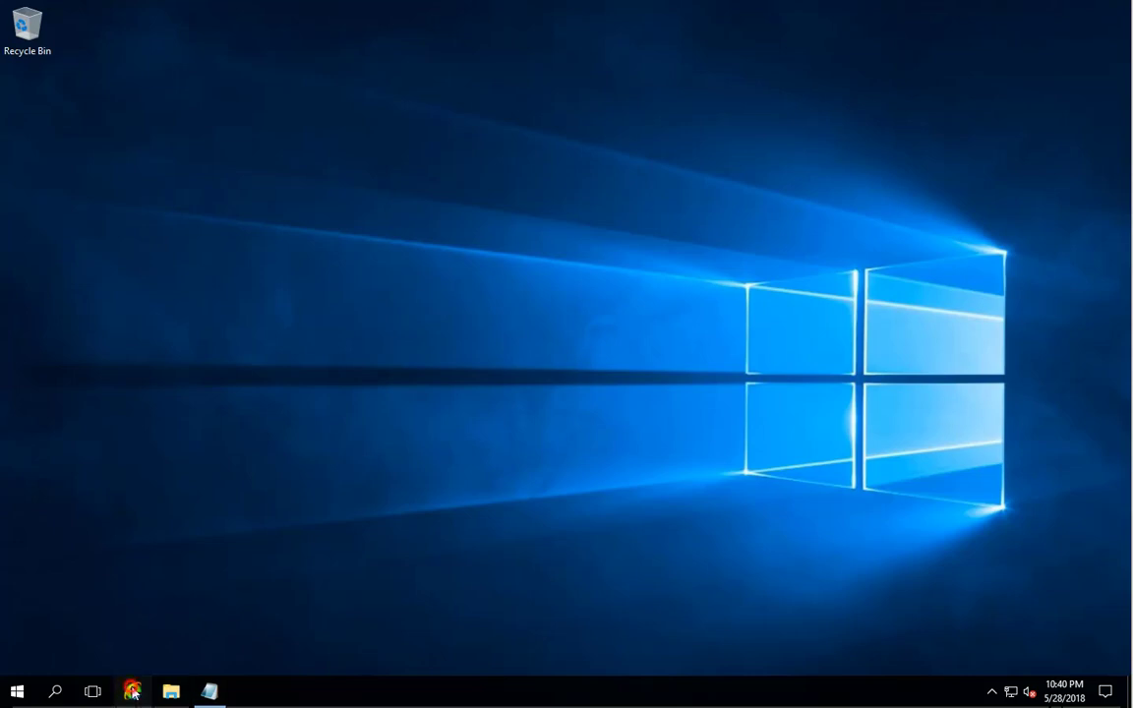
# - Copy the Ducat-Coin GitHub releases URL from the Notepad notes, then minimize Notepad
pyautogui.click(212, 693)
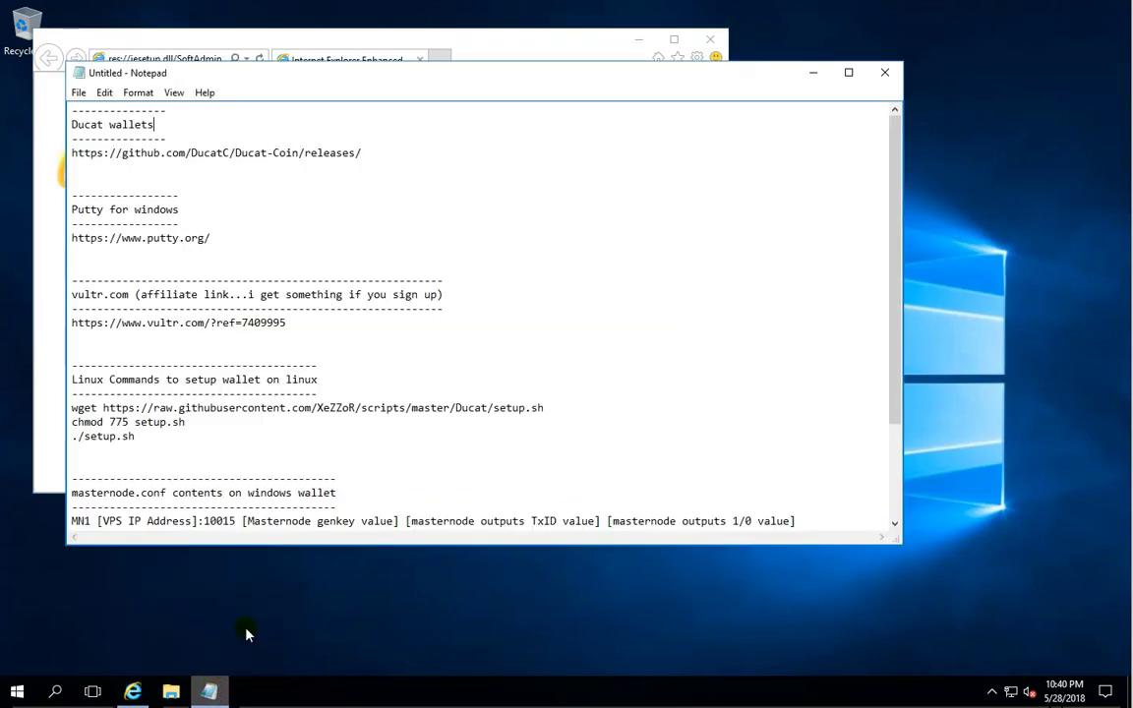
pyautogui.moveTo(392, 152); pyautogui.dragTo(66, 153)
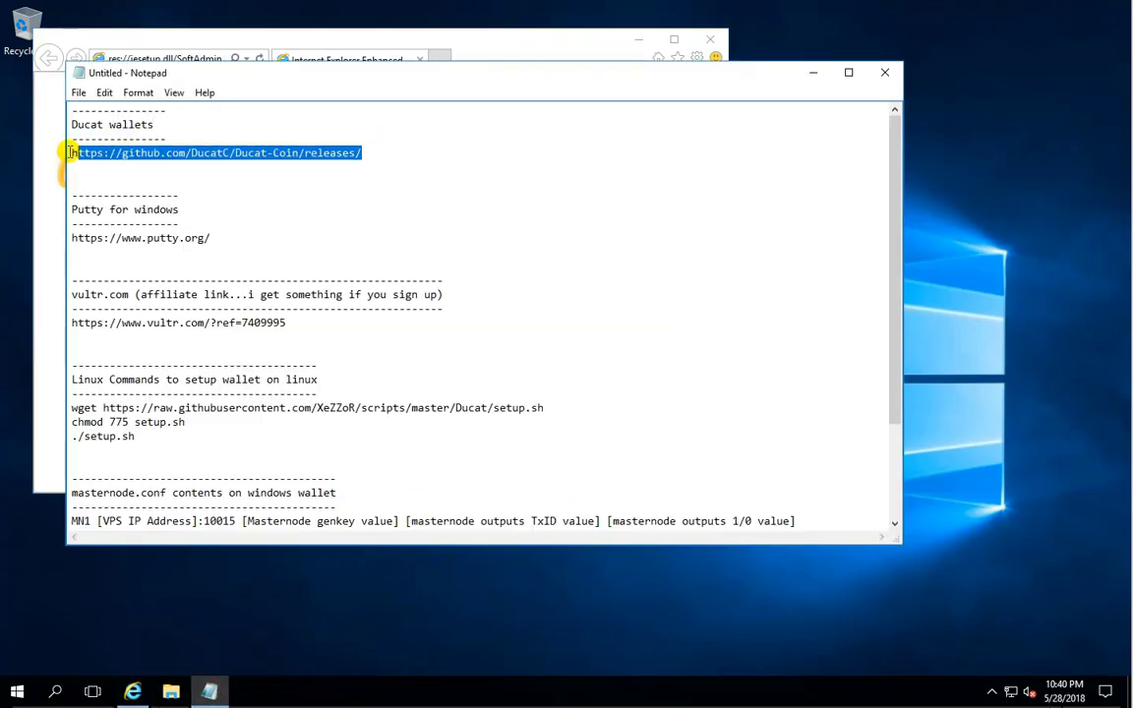
pyautogui.rightClick(172, 151)
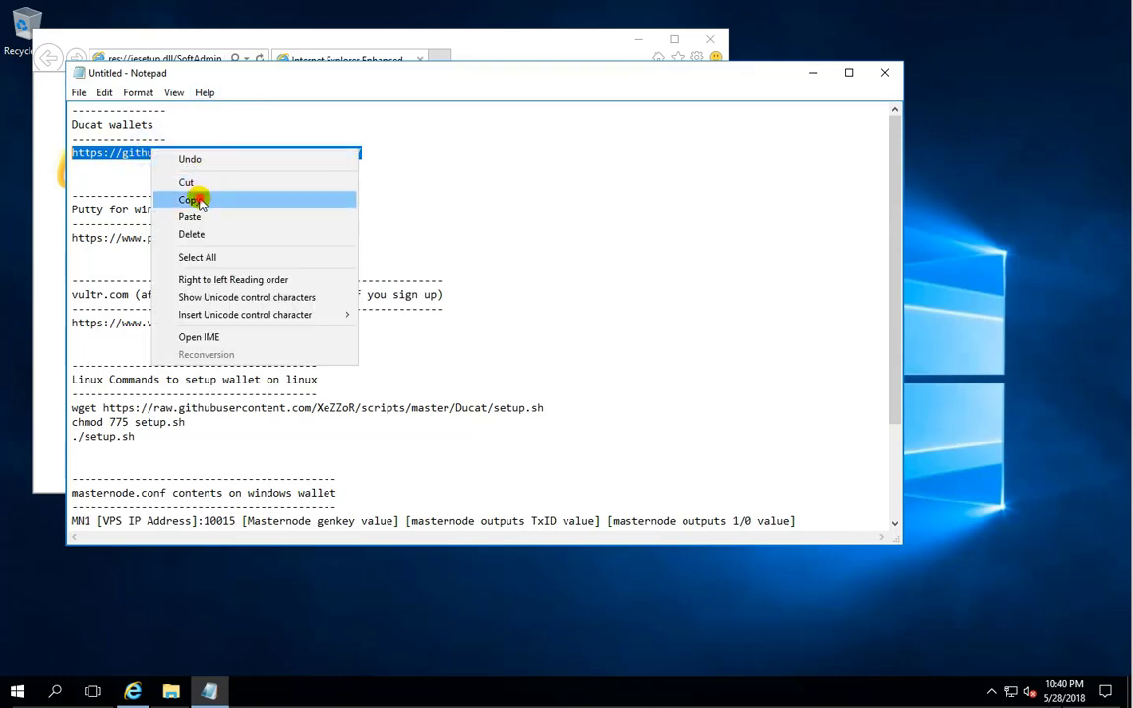
pyautogui.click(192, 200)
pyautogui.click(813, 73)
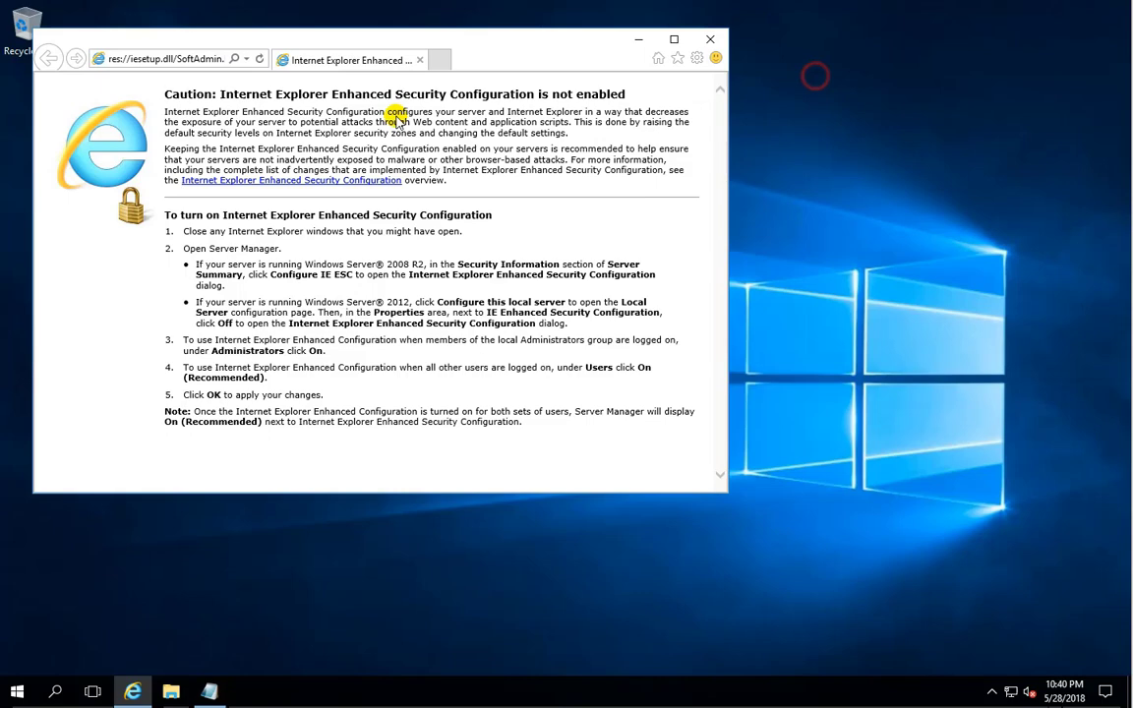
# - Load the pasted DucatC/Ducat-Coin releases URL in Internet Explorer and enlarge the window
pyautogui.click(175, 58)
pyautogui.hotkey('ctrl', 'v')
pyautogui.press('Return')
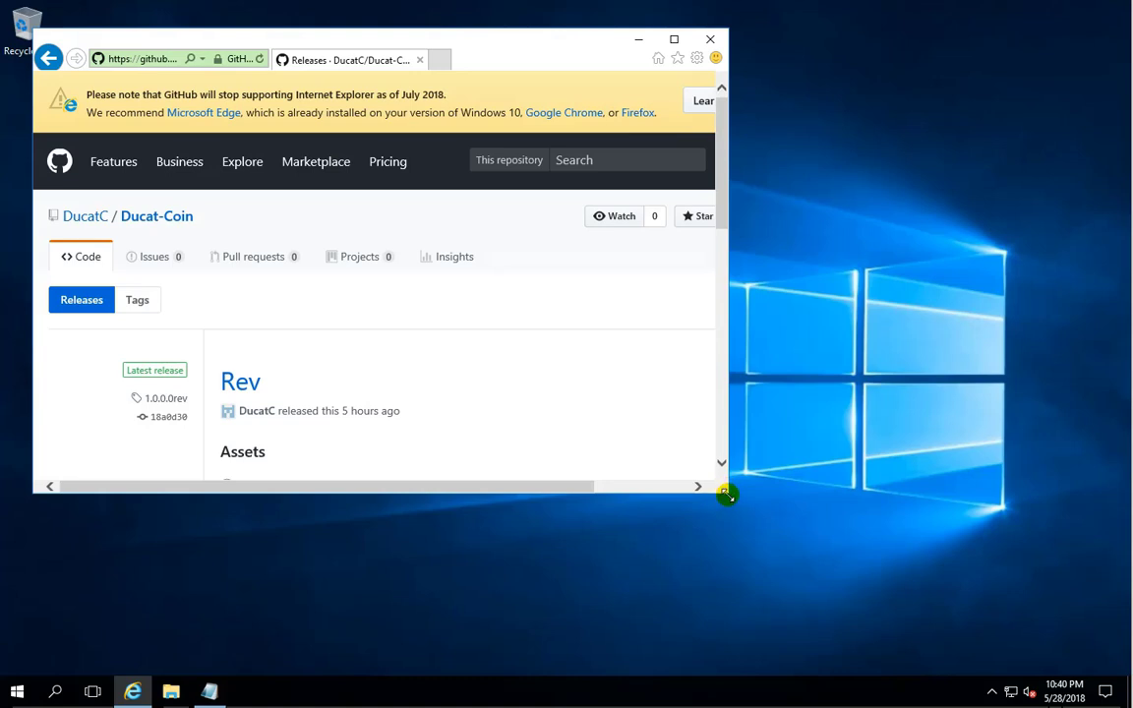
pyautogui.moveTo(726, 495); pyautogui.dragTo(1043, 678)
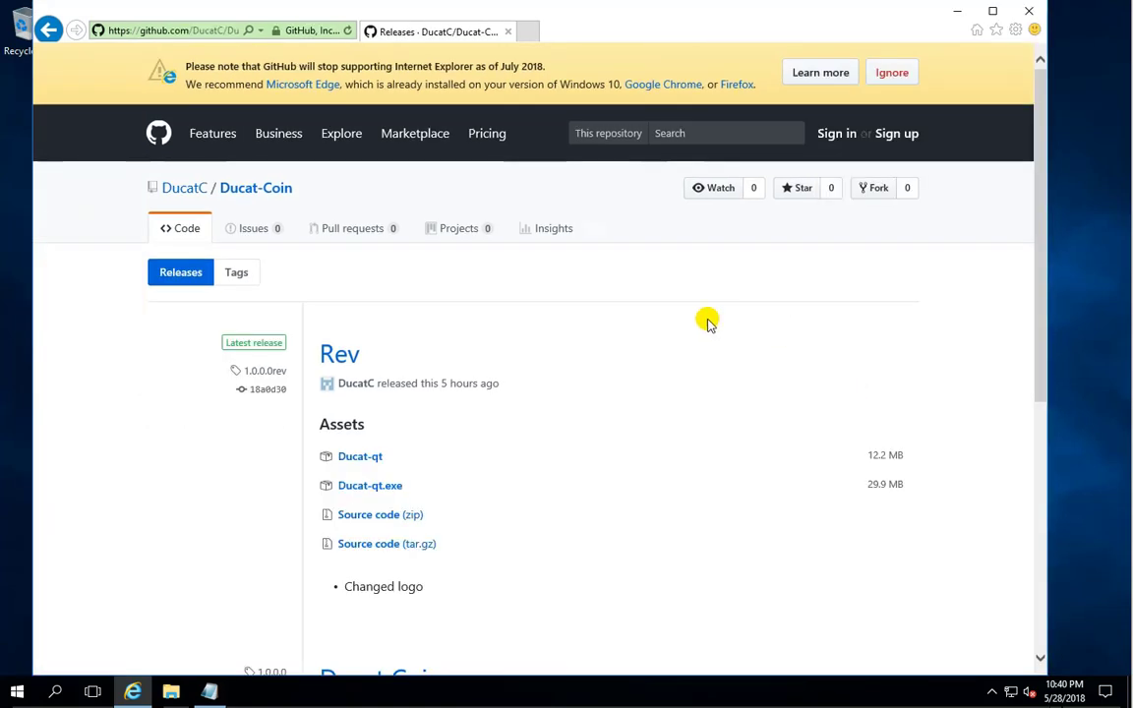
# - Scroll through the release assets and choose the Ducat-qt.exe download
pyautogui.scroll(-1, 384, 185)
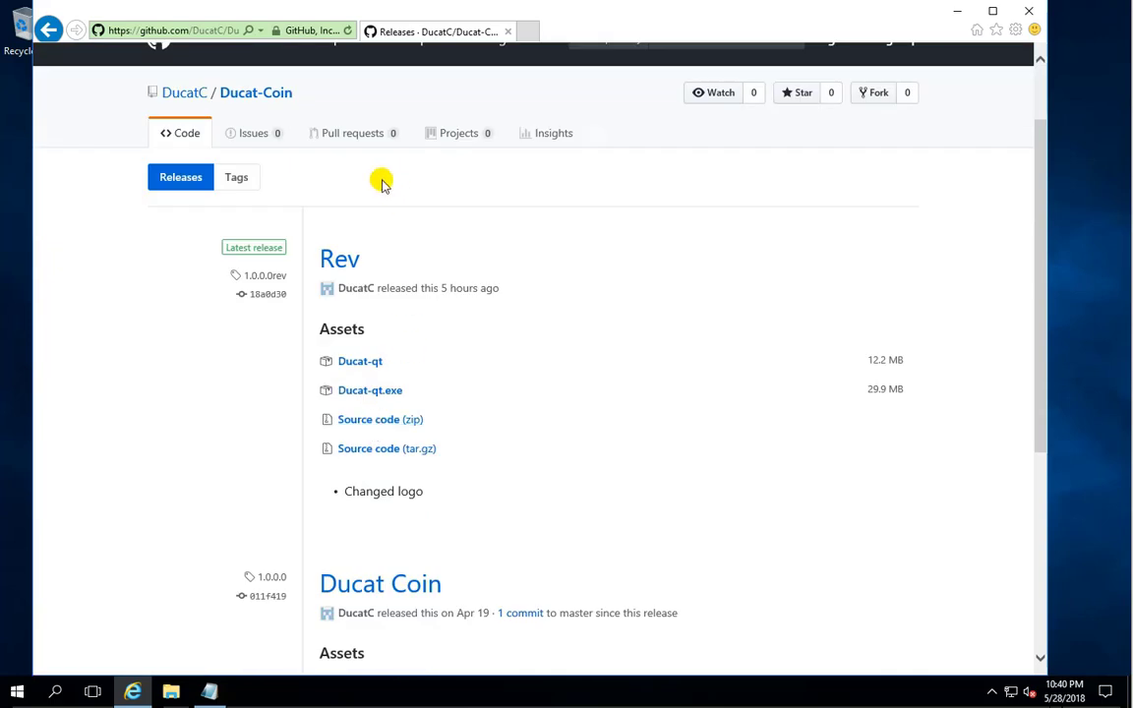
pyautogui.scroll(-1, 366, 236)
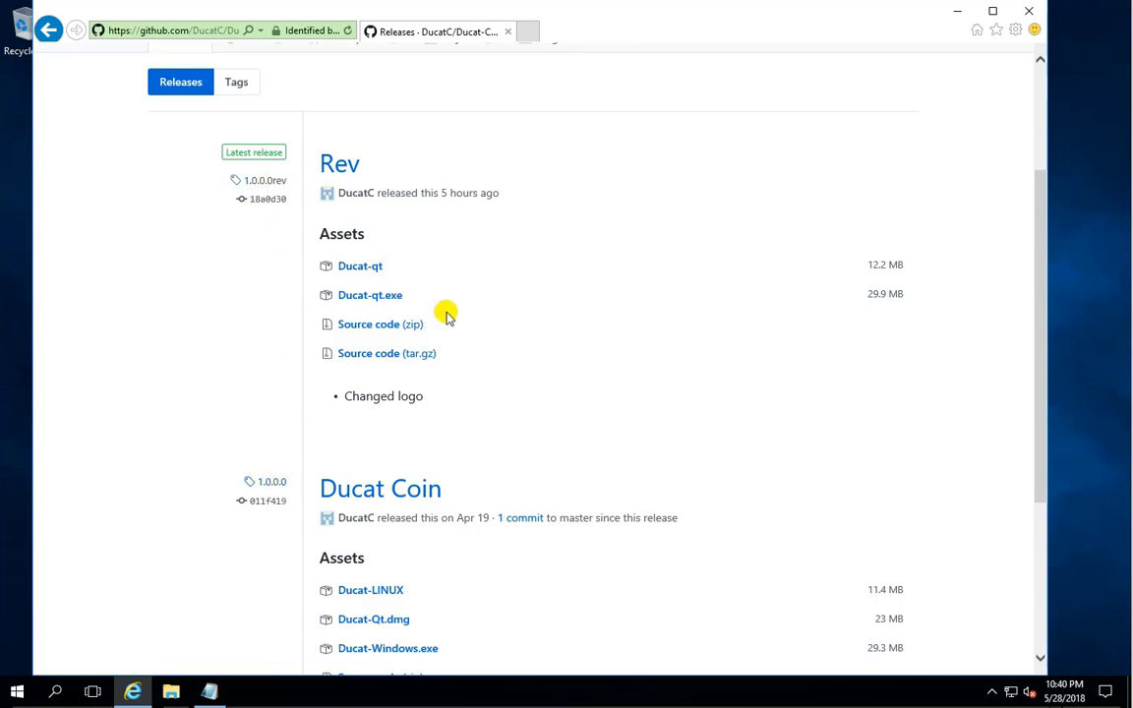
pyautogui.scroll(2, 446, 315)
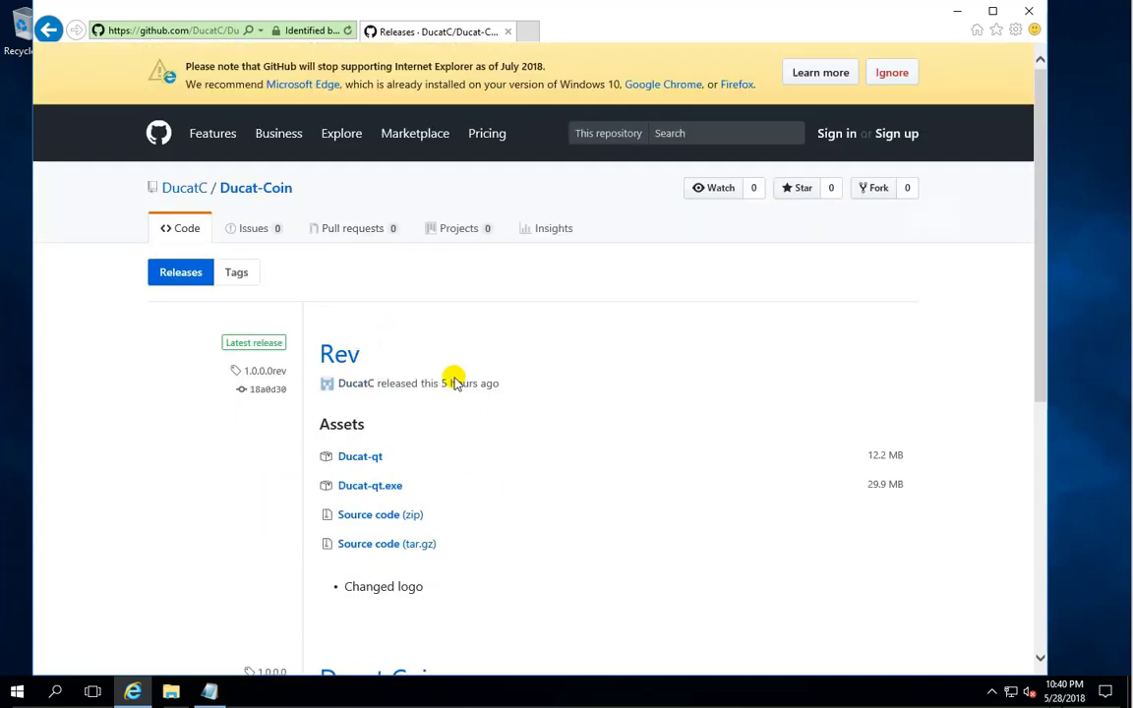
pyautogui.scroll(-1, 485, 423)
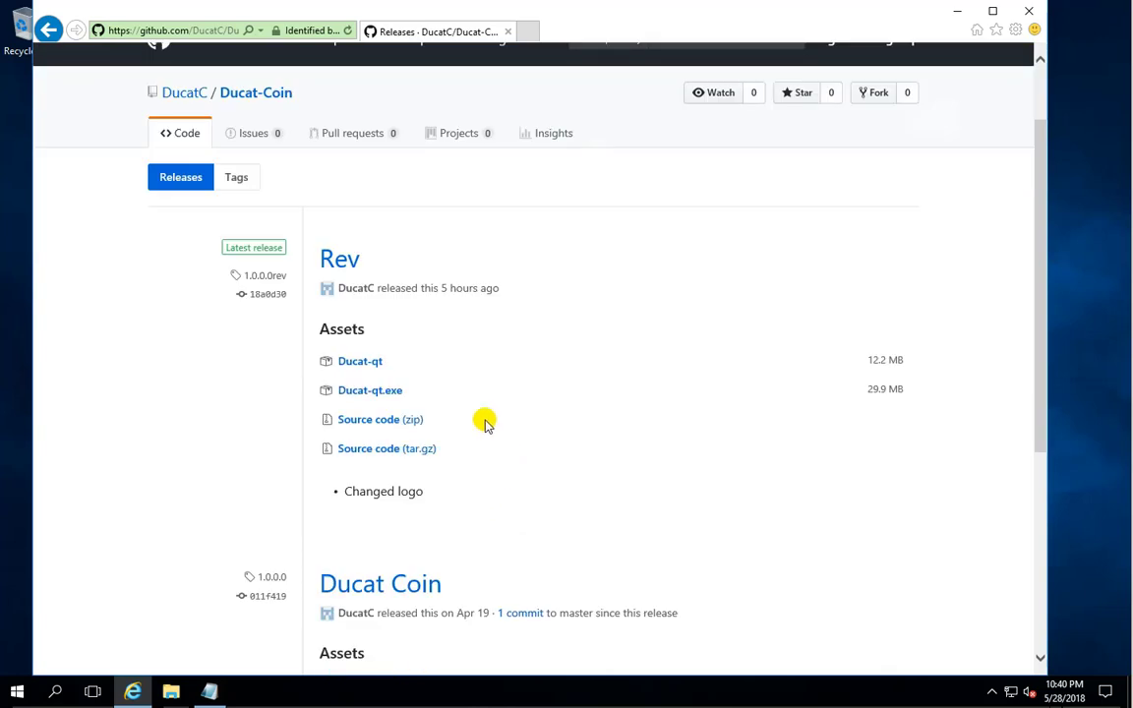
pyautogui.scroll(-1, 361, 399)
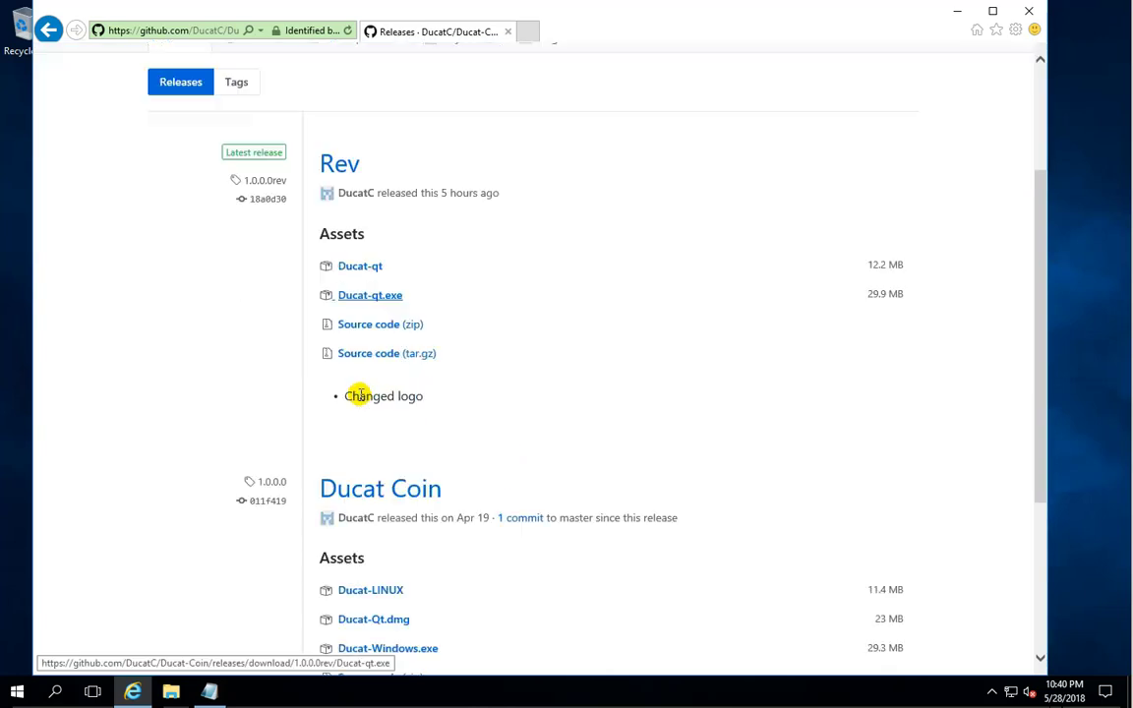
pyautogui.scroll(-1, 374, 258)
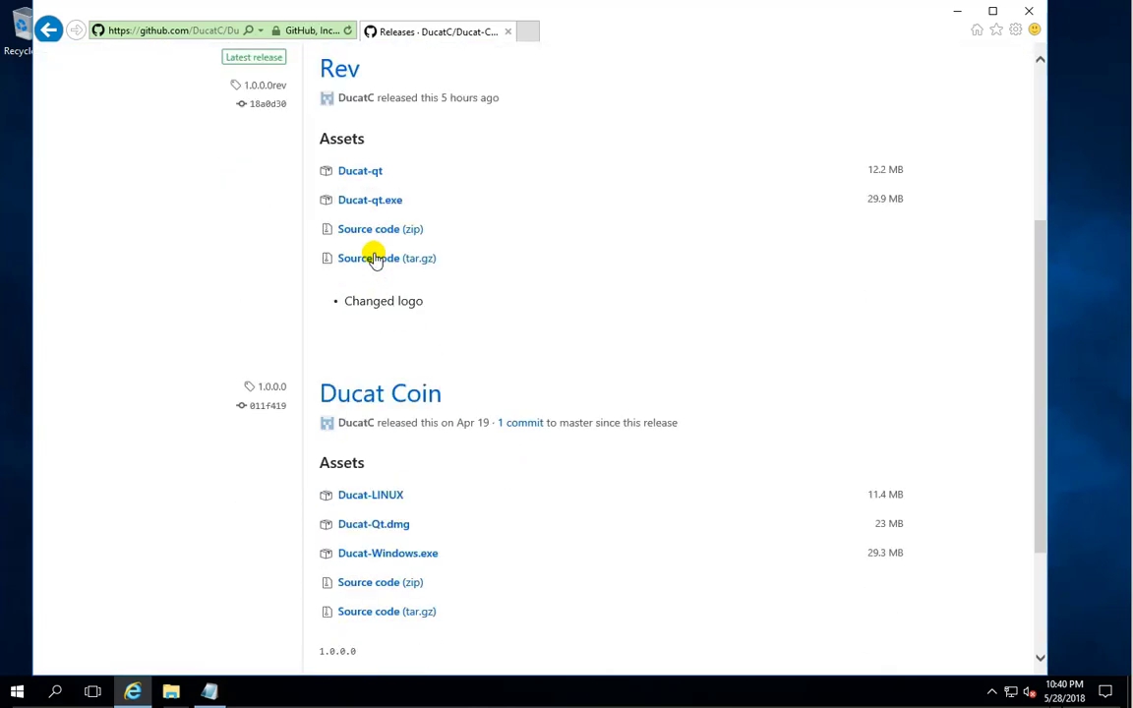
pyautogui.scroll(2, 372, 248)
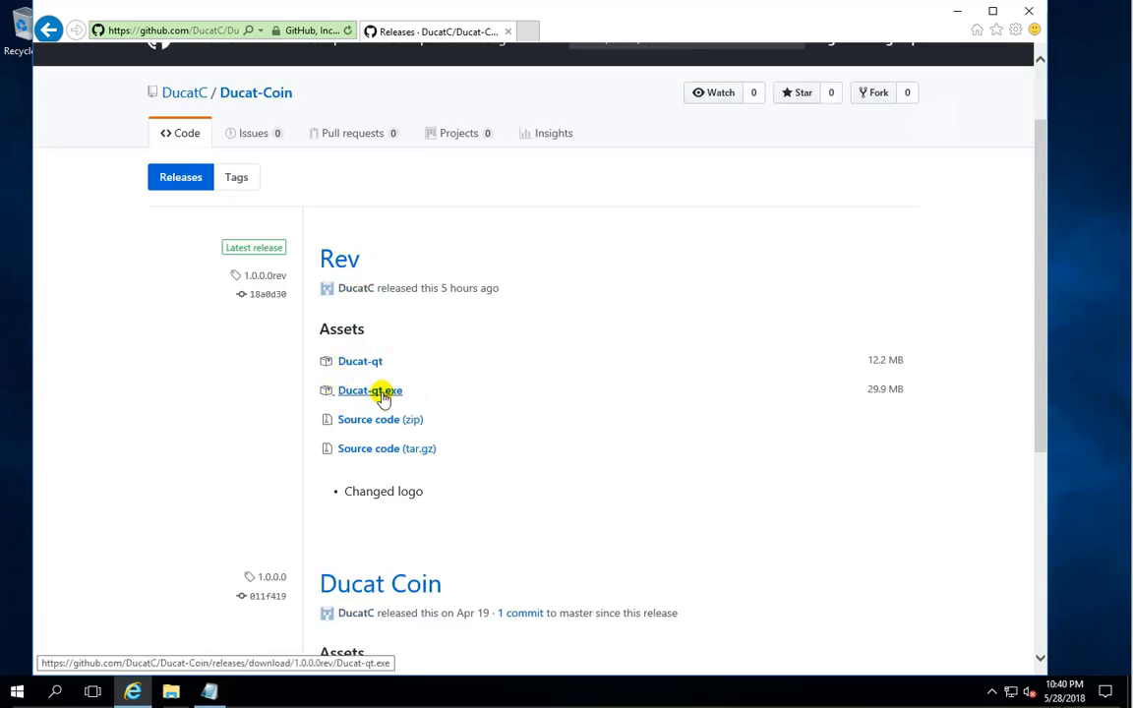
pyautogui.click(382, 400)
# - Save Ducat-qt.exe to the Desktop using Save as
pyautogui.click(372, 423)
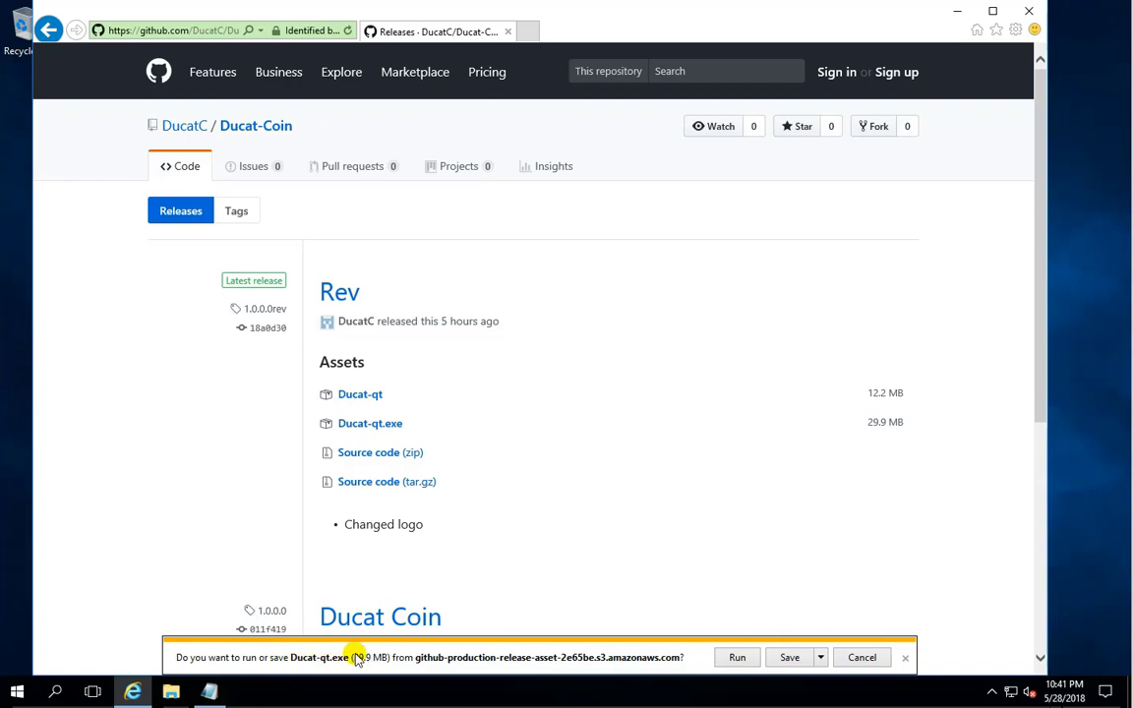
pyautogui.click(821, 661)
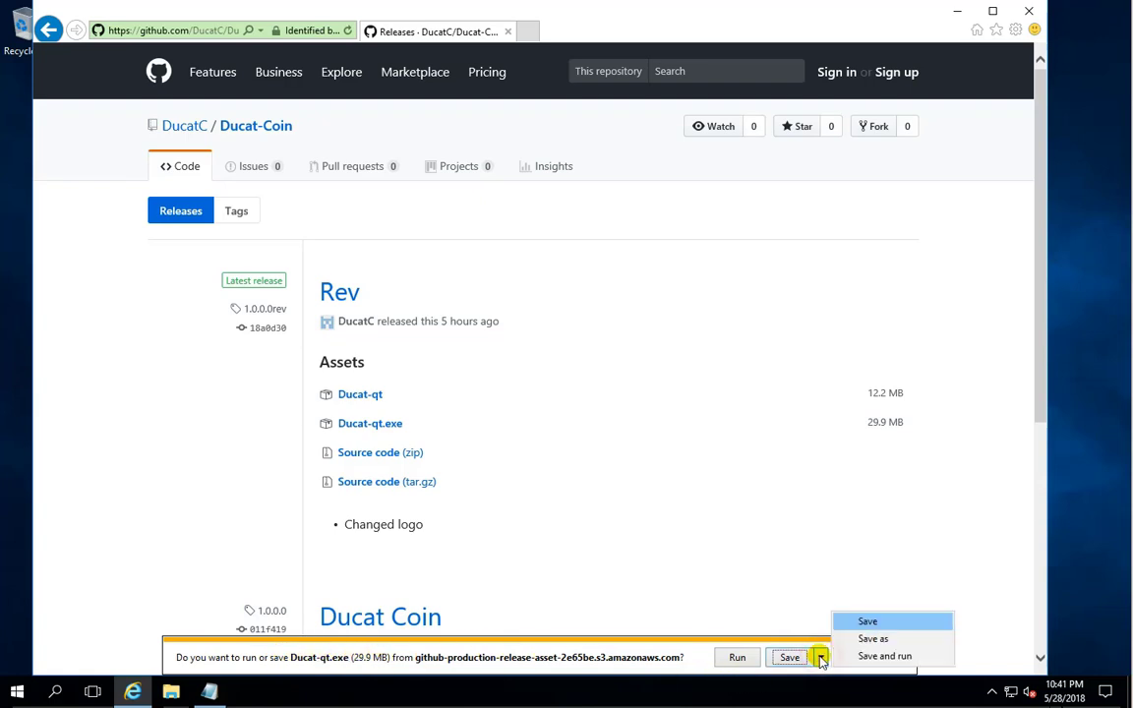
pyautogui.click(838, 597)
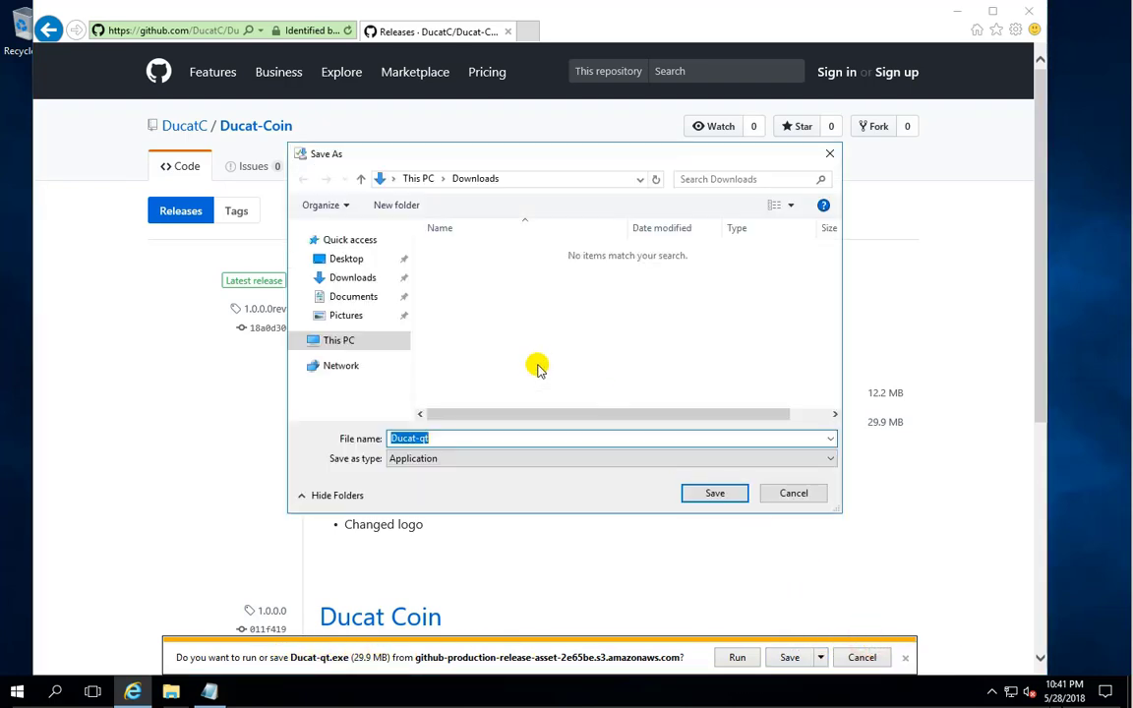
pyautogui.click(334, 258)
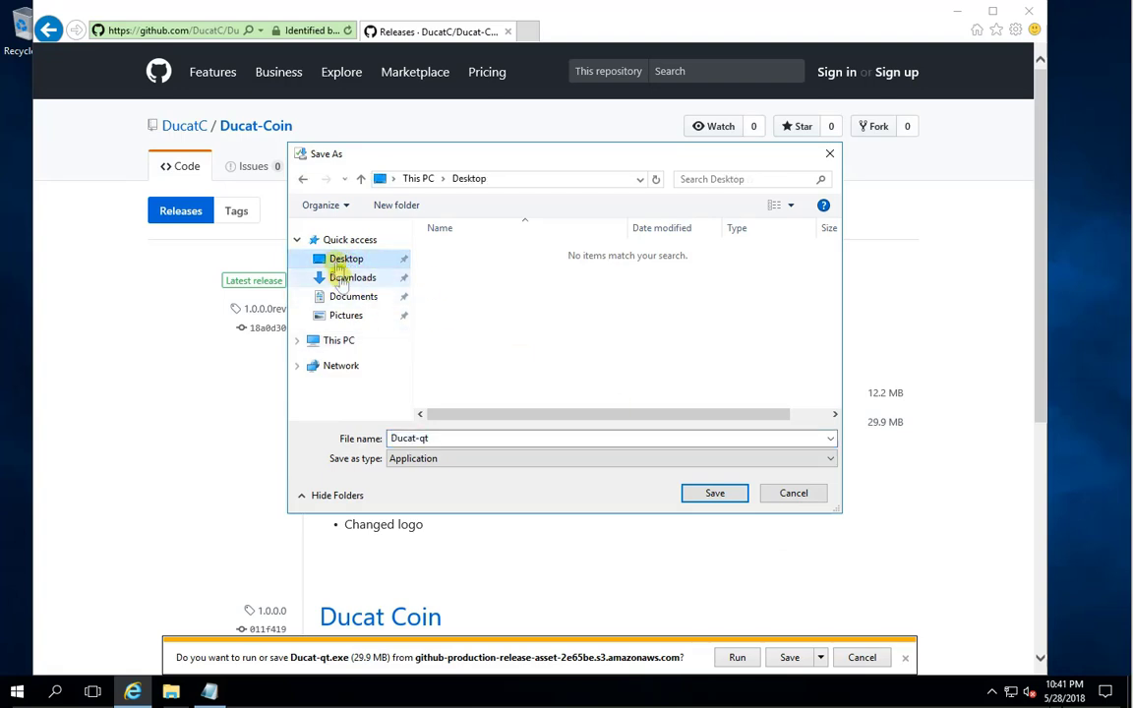
pyautogui.click(721, 494)
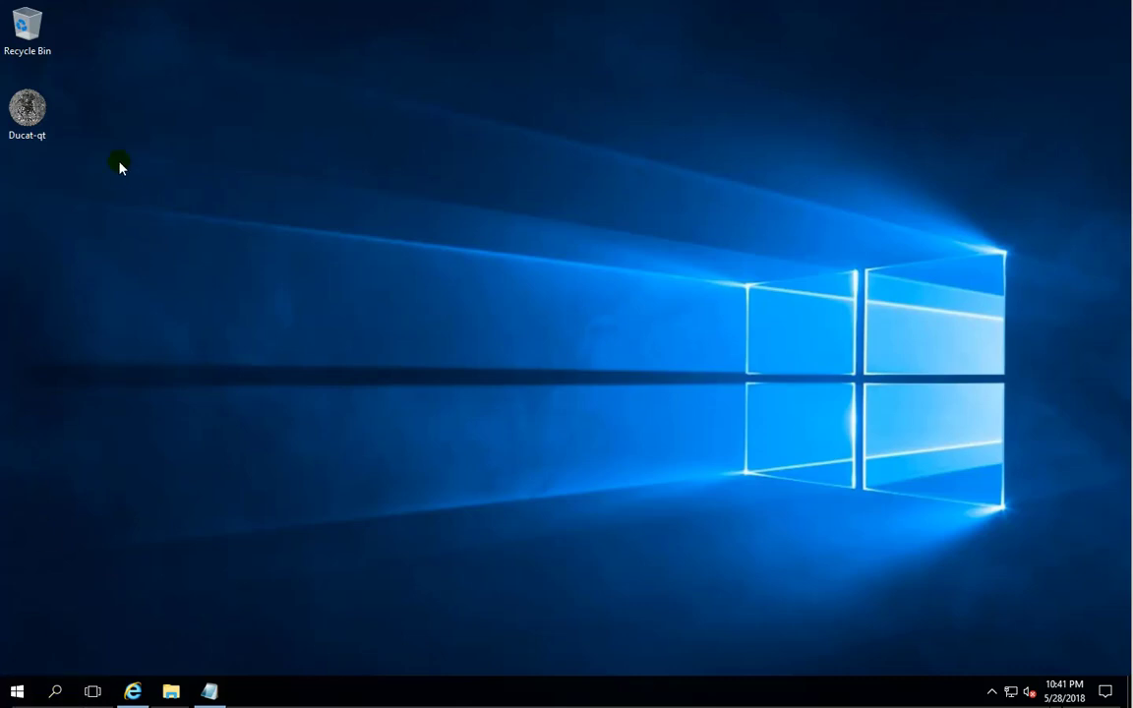
# - Open File Explorer at This PC > Local Disk (C:) > Program Files
pyautogui.click(17, 691)
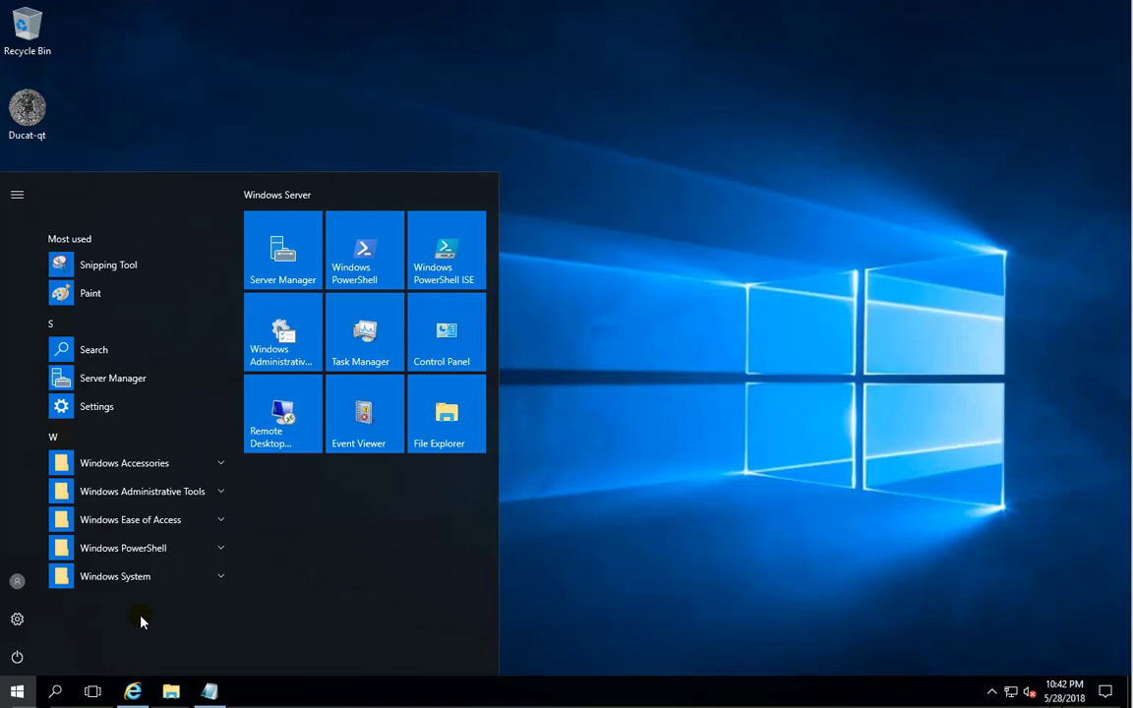
pyautogui.click(439, 435)
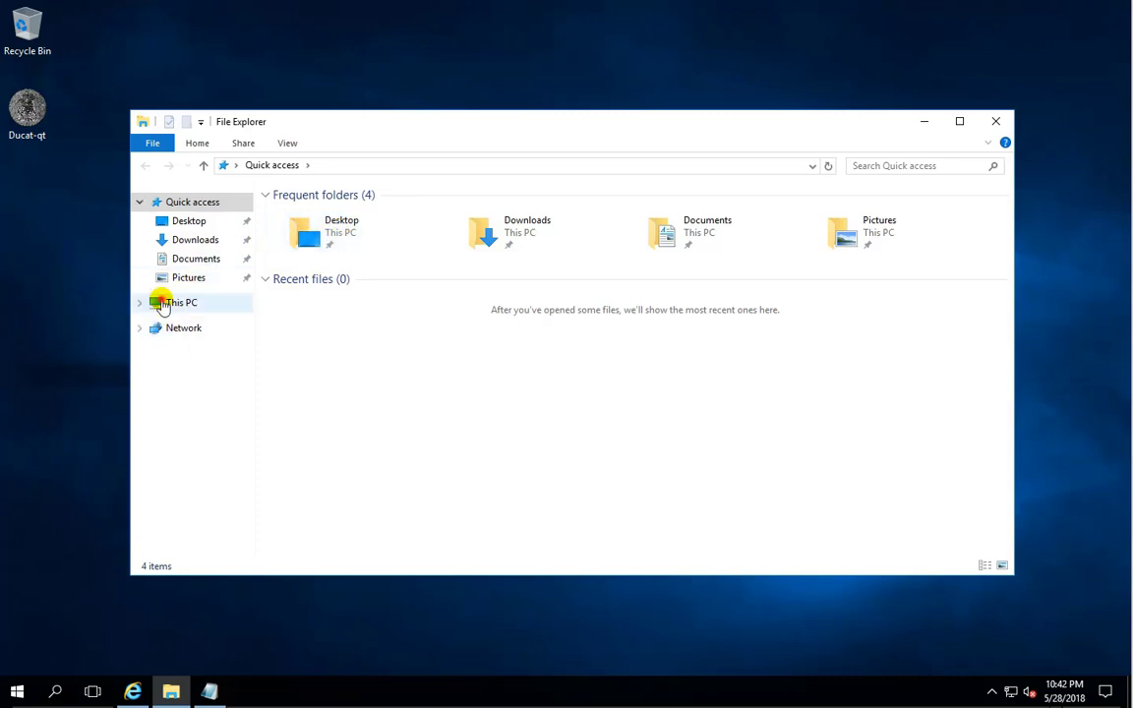
pyautogui.click(162, 303)
pyautogui.doubleClick(354, 342)
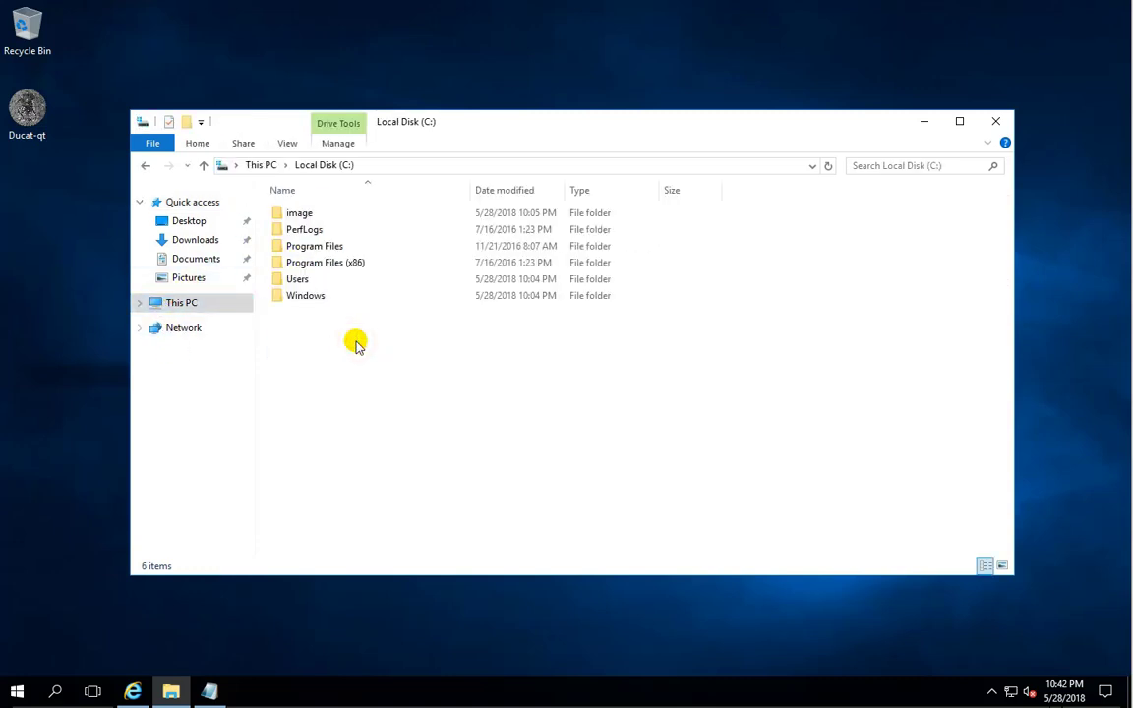
pyautogui.doubleClick(316, 247)
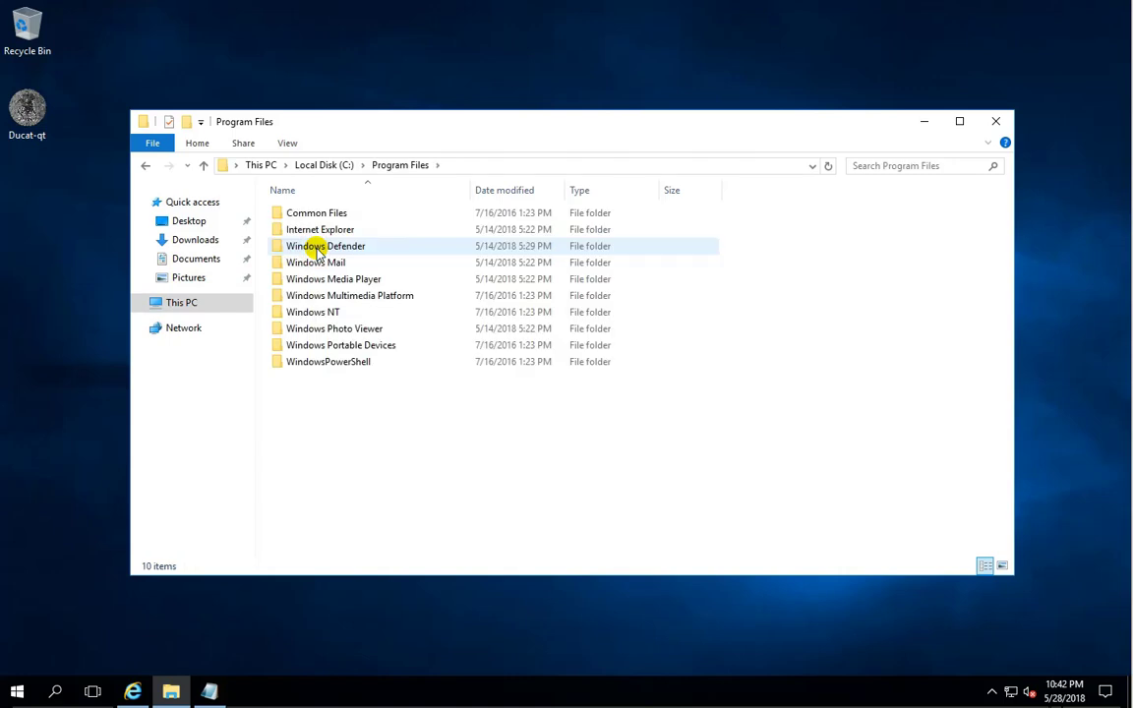
# - Create a new folder named Ducat in Program Files and open it
pyautogui.rightClick(405, 410)
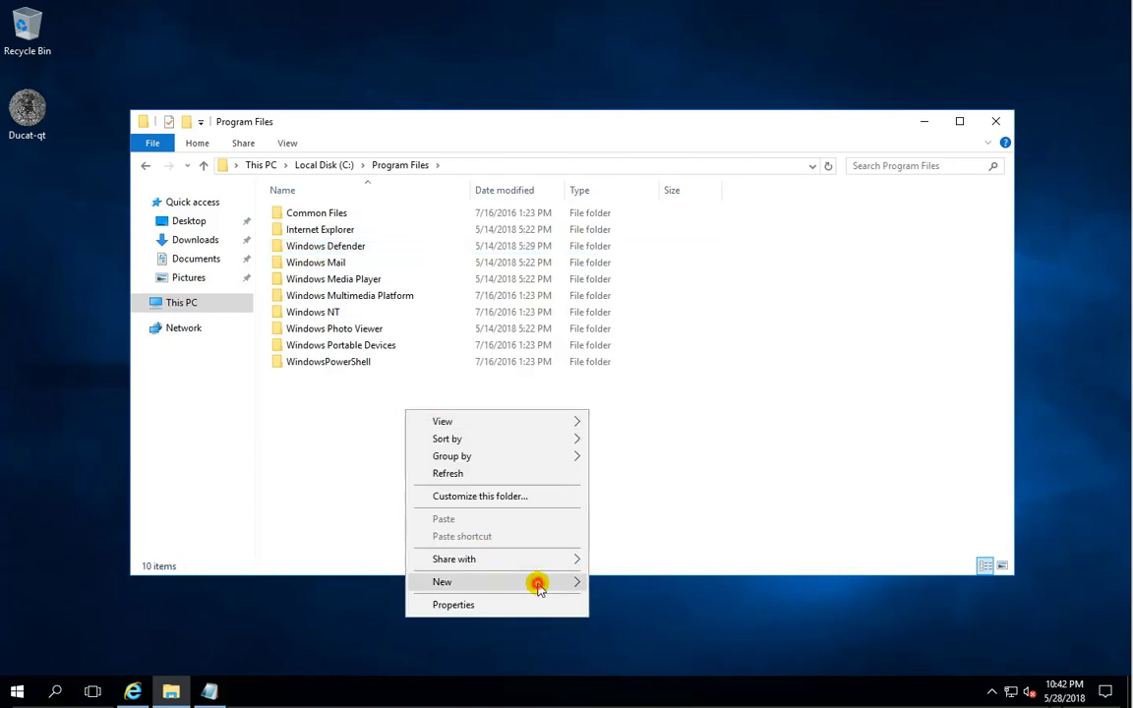
pyautogui.moveTo(536, 583)
pyautogui.click(627, 585)
pyautogui.write('Cu')
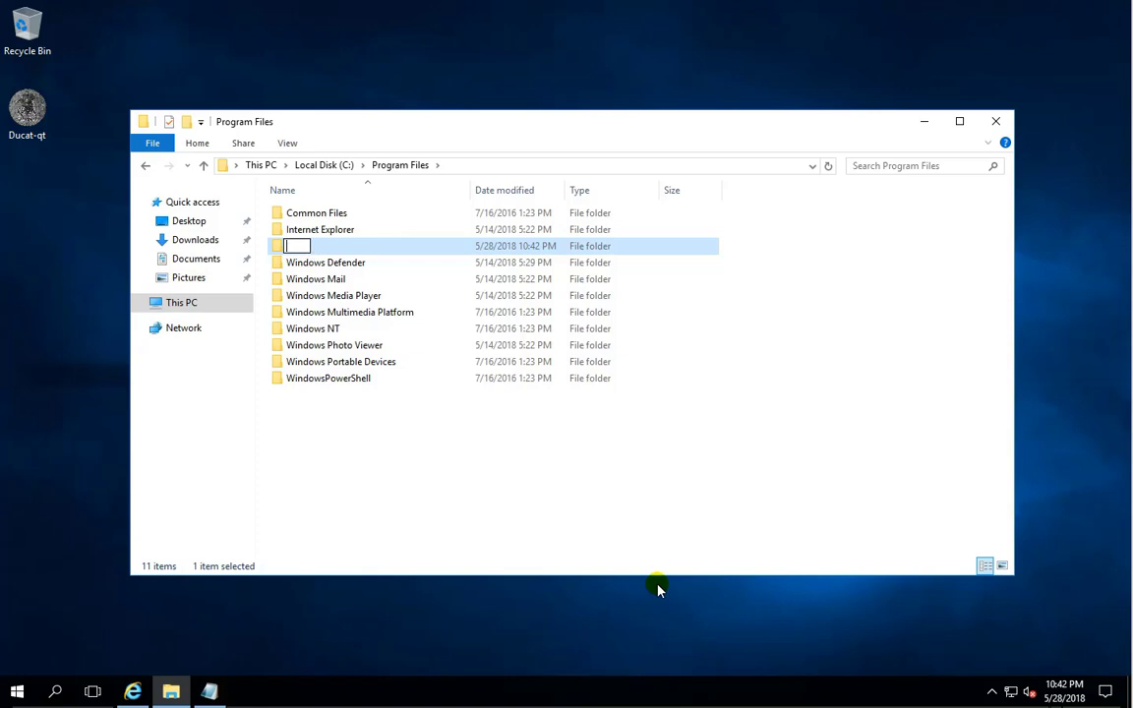
pyautogui.write('cat')
pyautogui.click(468, 403)
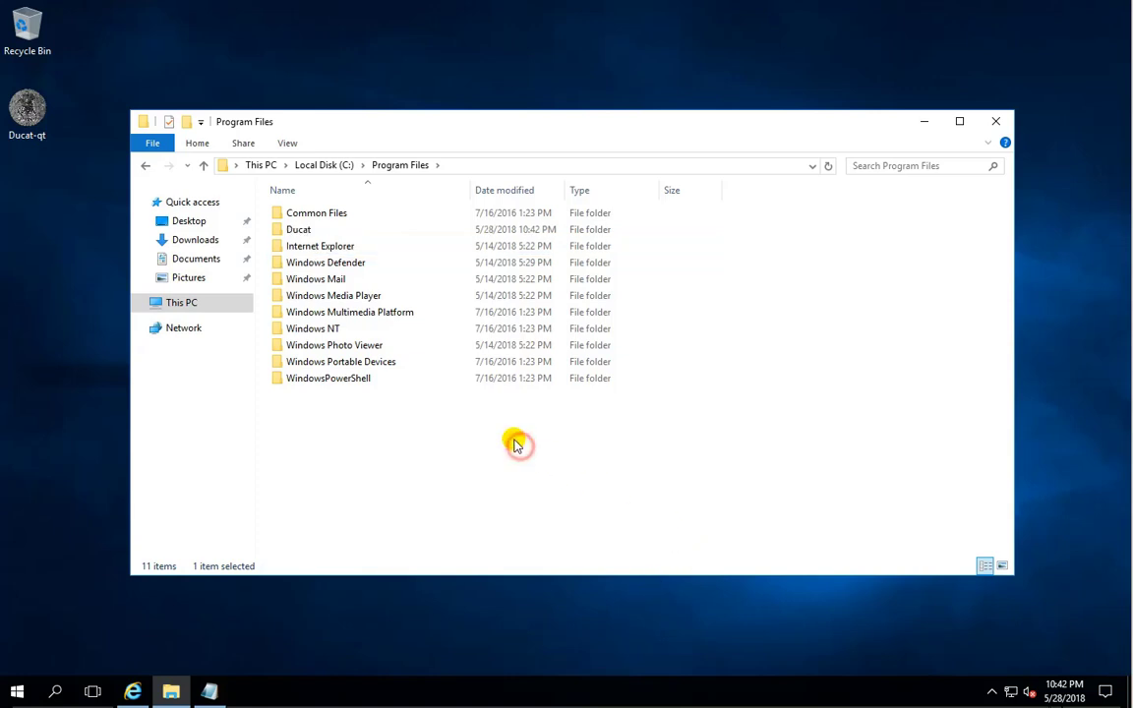
pyautogui.doubleClick(297, 233)
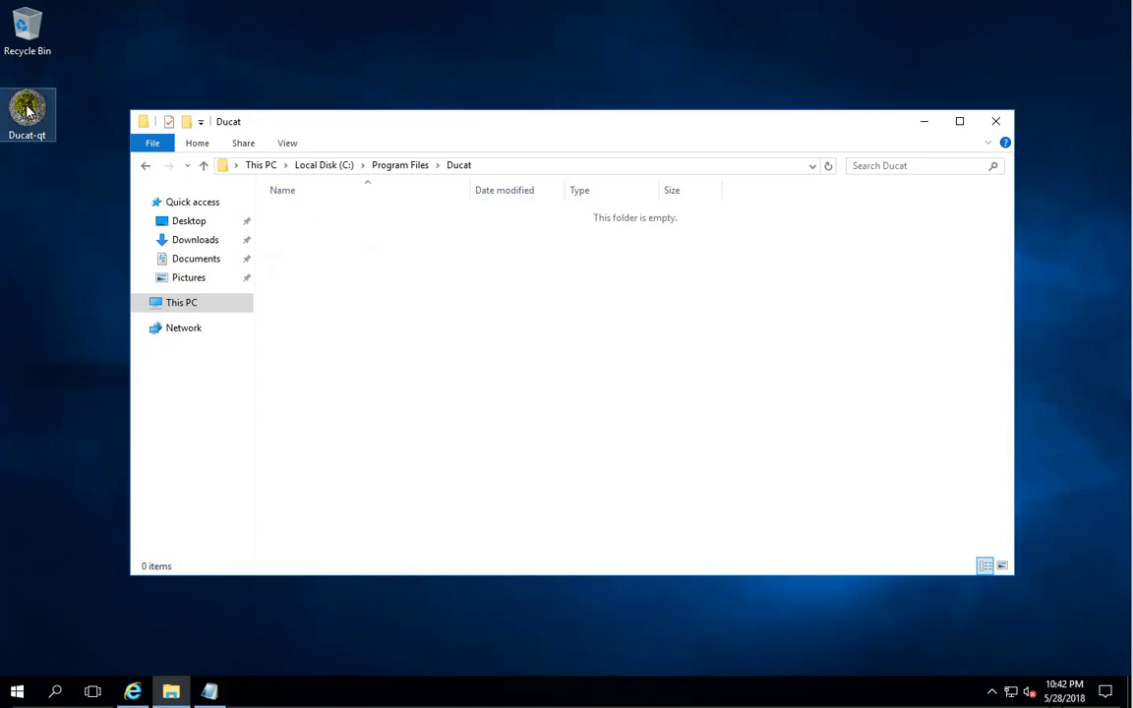
# - Move Ducat-qt from the desktop into the Ducat folder and send a shortcut to the desktop
pyautogui.moveTo(27, 107); pyautogui.dragTo(412, 328)
pyautogui.click(306, 218)
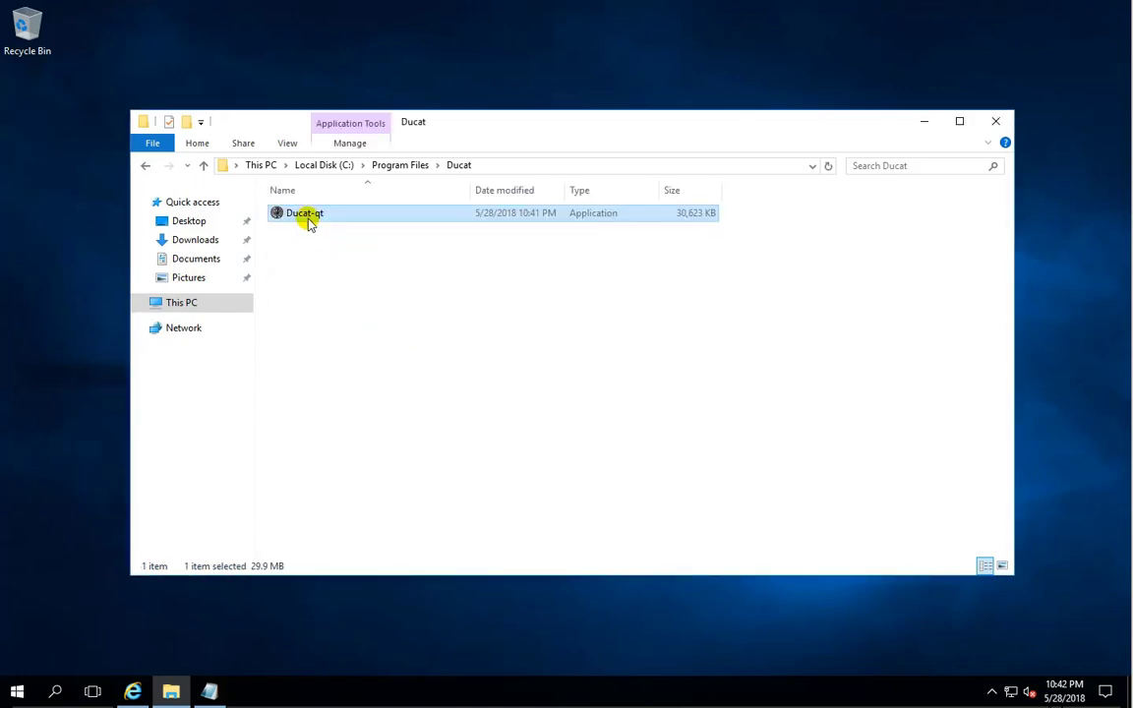
pyautogui.rightClick(310, 217)
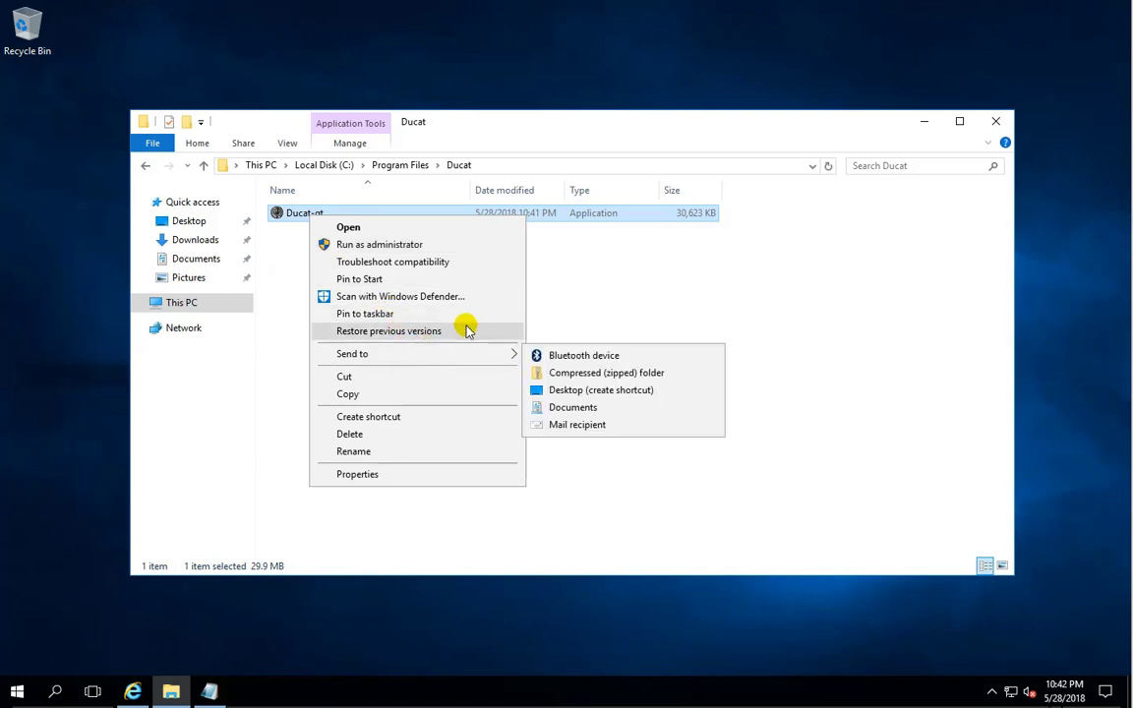
pyautogui.moveTo(401, 356)
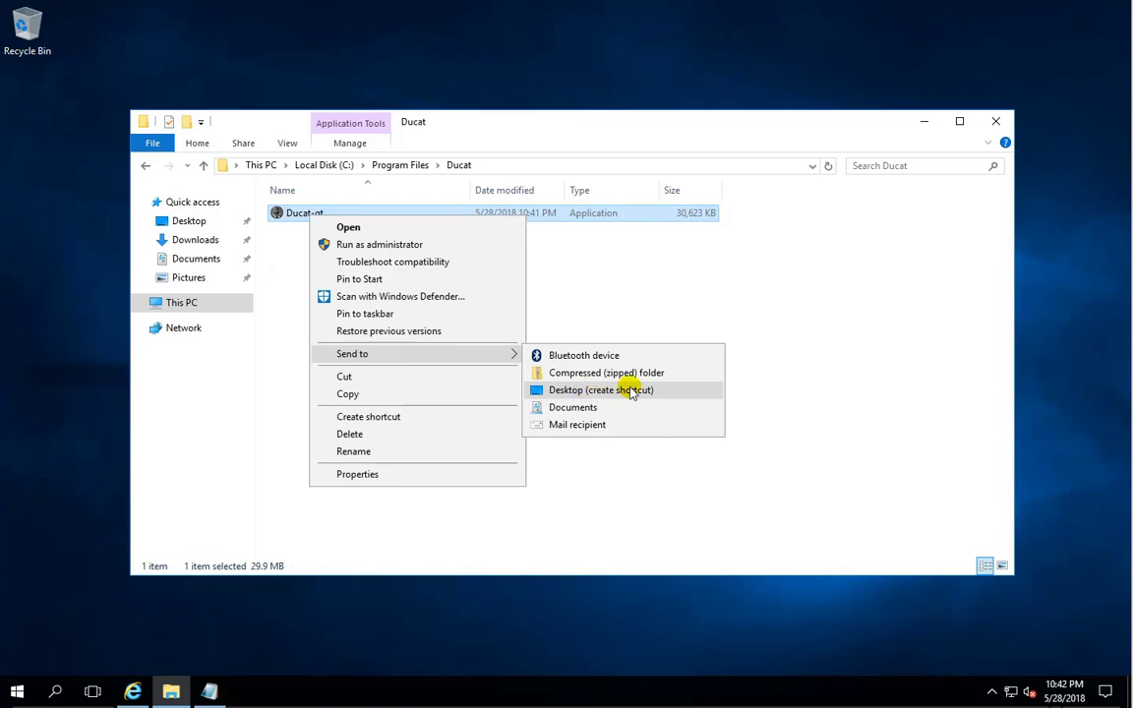
pyautogui.click(595, 391)
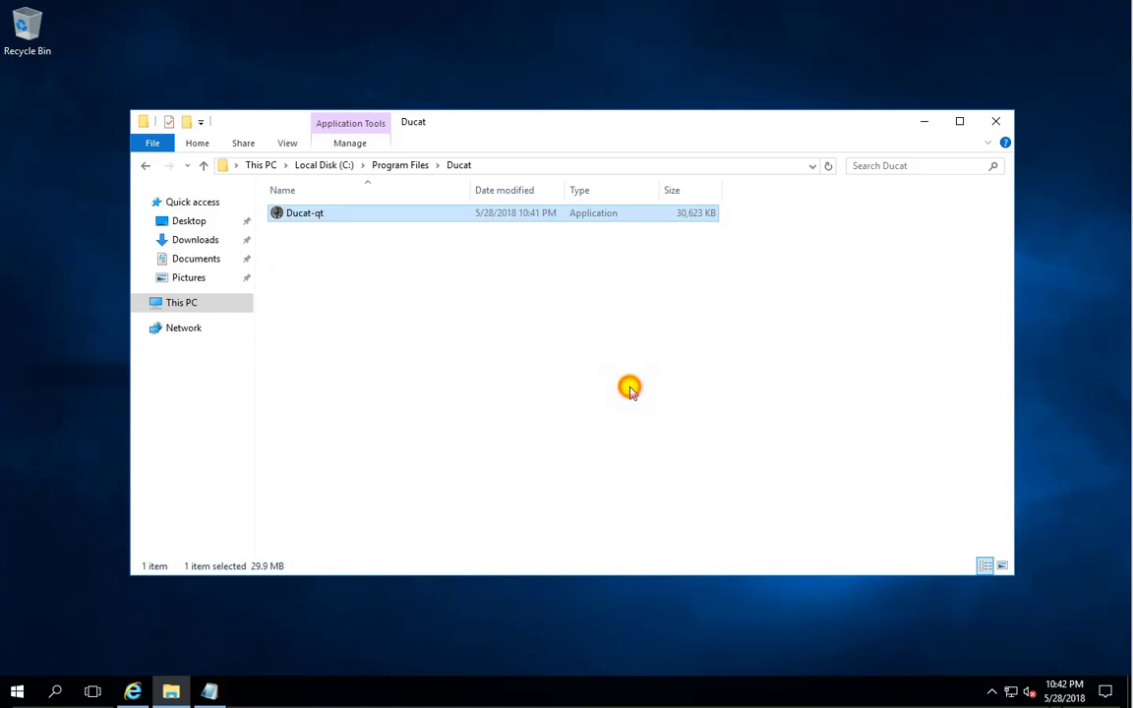
# - Close the Ducat folder window and launch the wallet from the Ducat-qt desktop shortcut
pyautogui.click(995, 121)
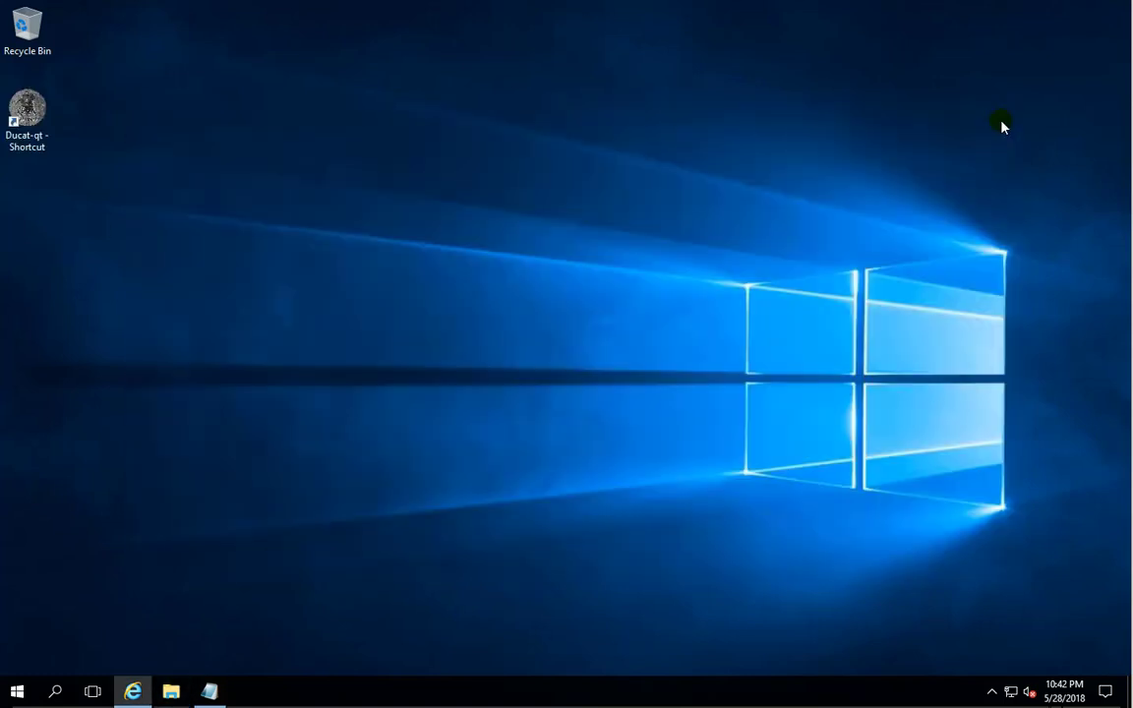
pyautogui.click(18, 693)
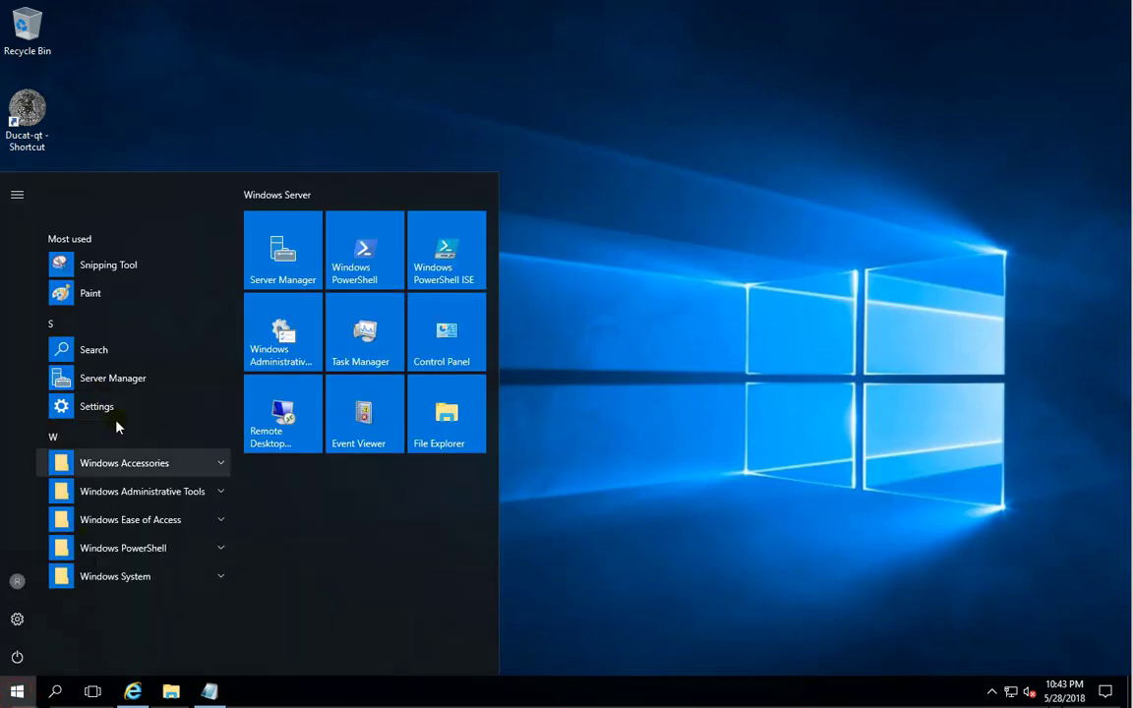
pyautogui.click(760, 278)
pyautogui.doubleClick(15, 109)
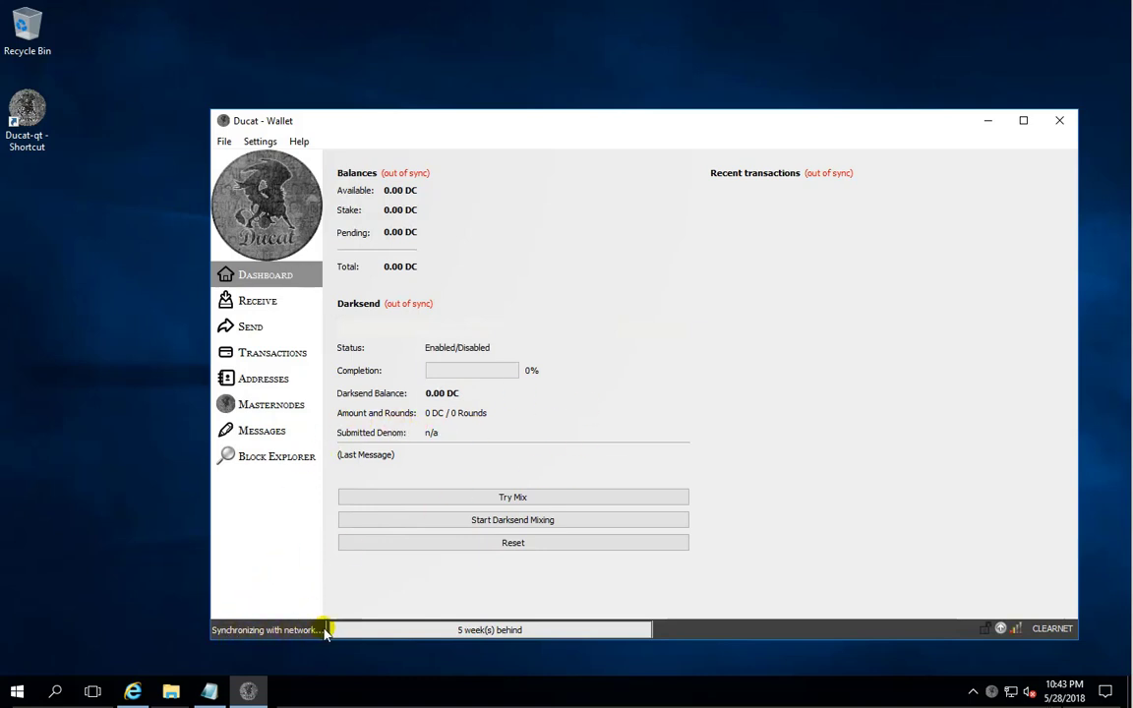
# - Wait while the wallet synchronizes, 4 weeks behind, then open the Help menu
pyautogui.moveTo(345, 633)
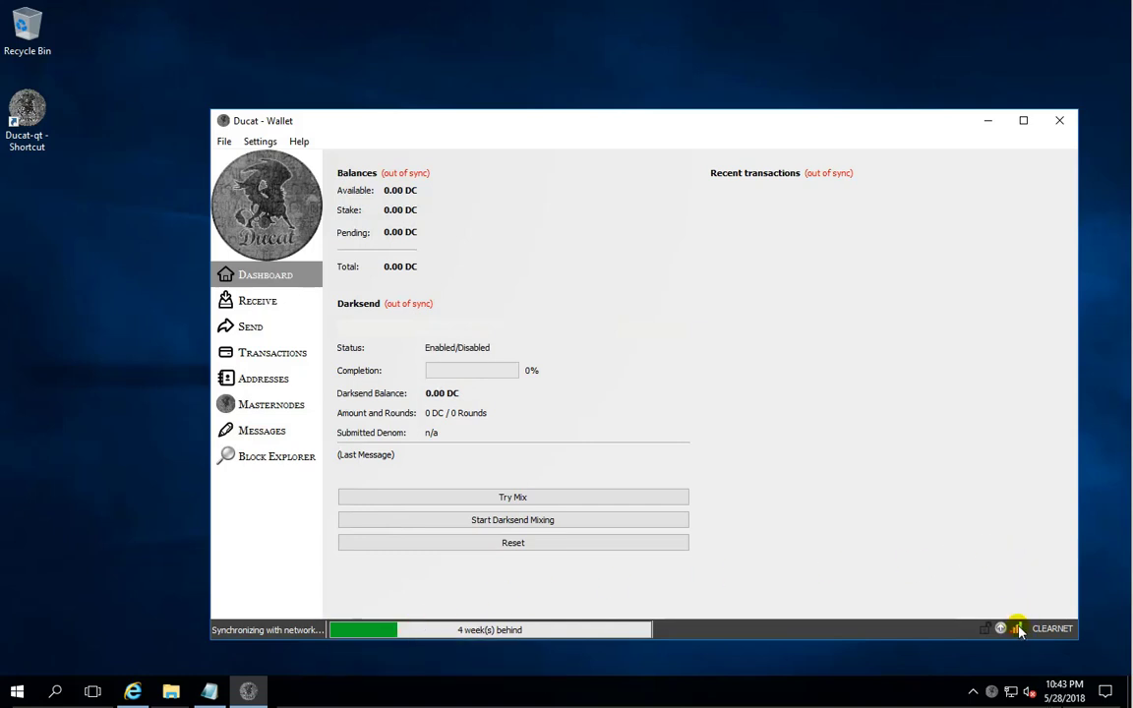
pyautogui.moveTo(1019, 632)
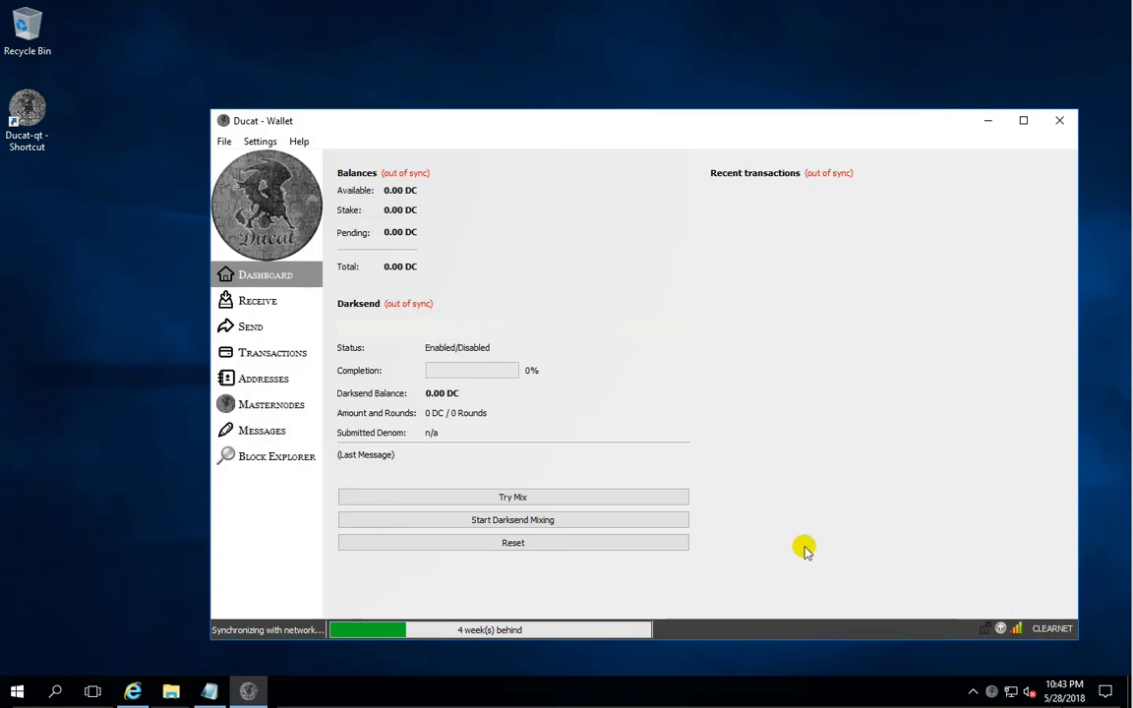
pyautogui.moveTo(443, 636)
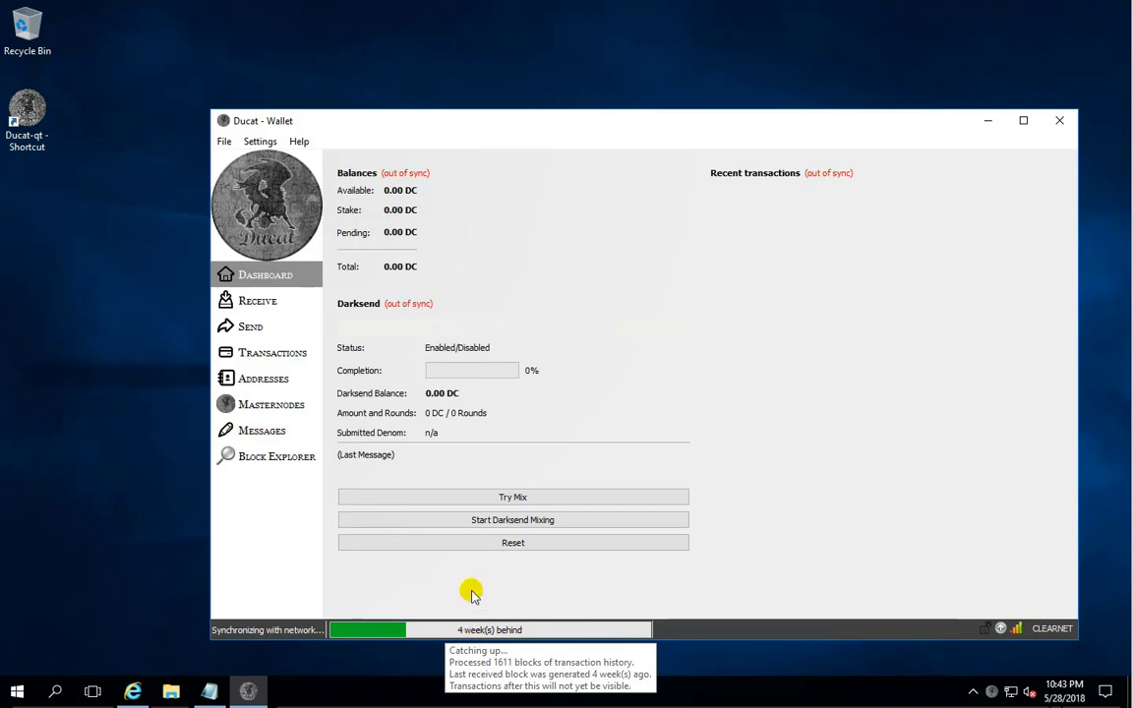
pyautogui.click(299, 143)
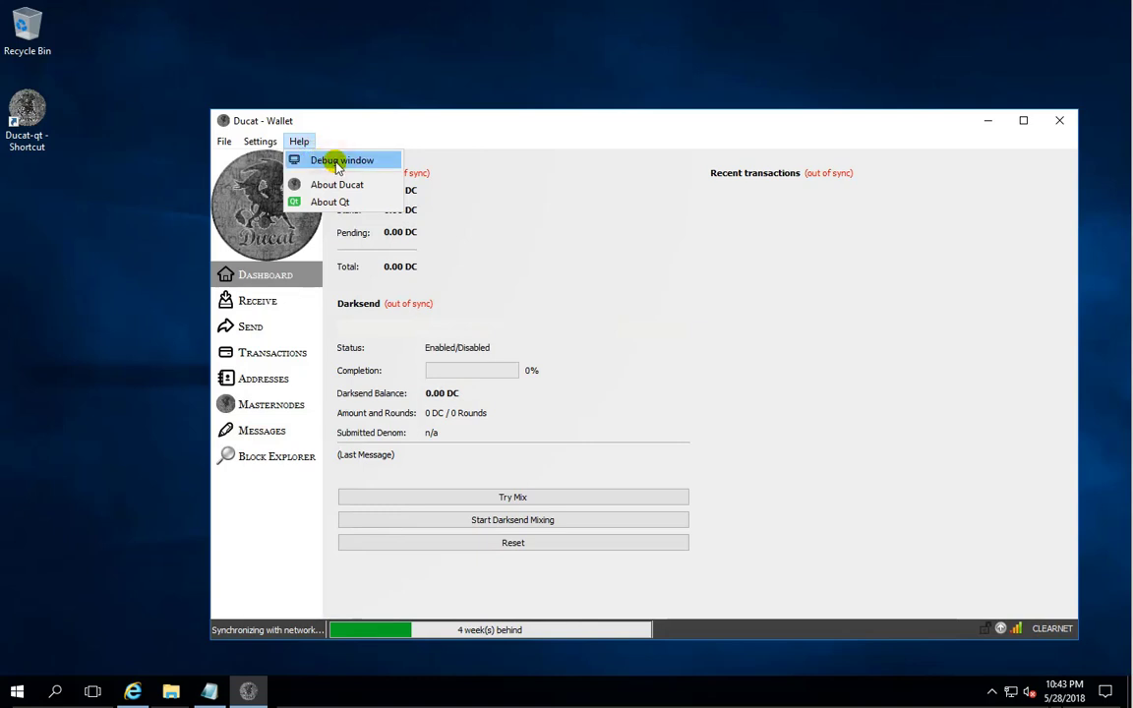
# - Open the Debug window's Information tab and check 12 connections and 2519 blocks
pyautogui.click(340, 162)
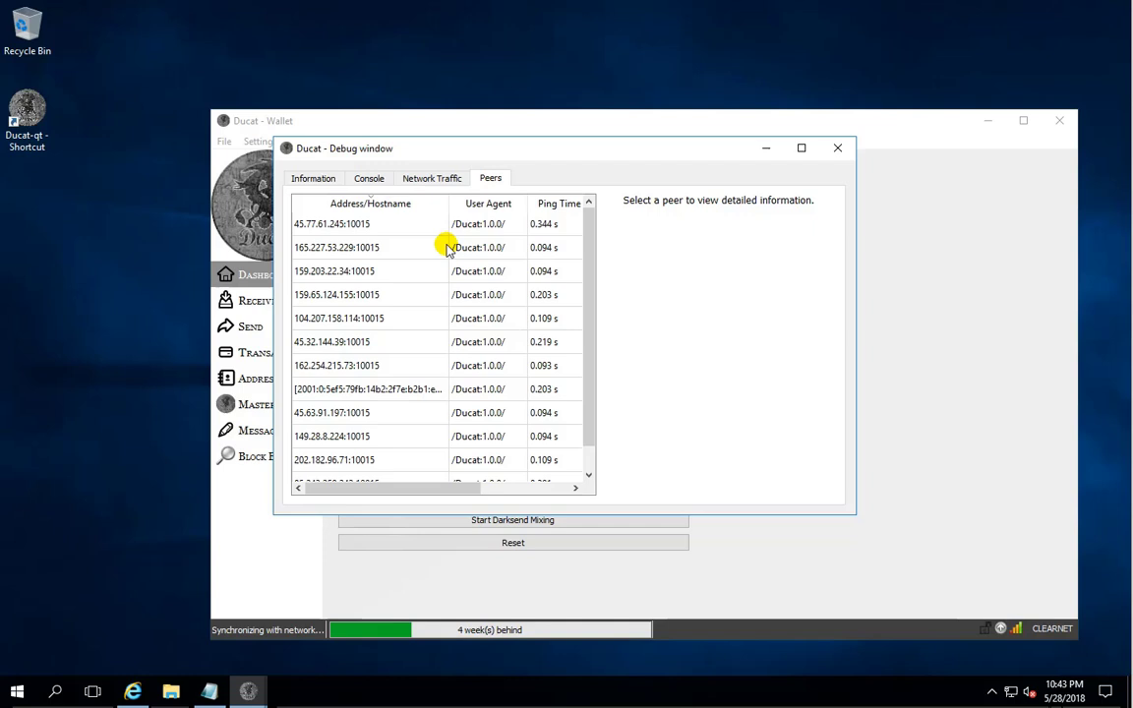
pyautogui.click(313, 179)
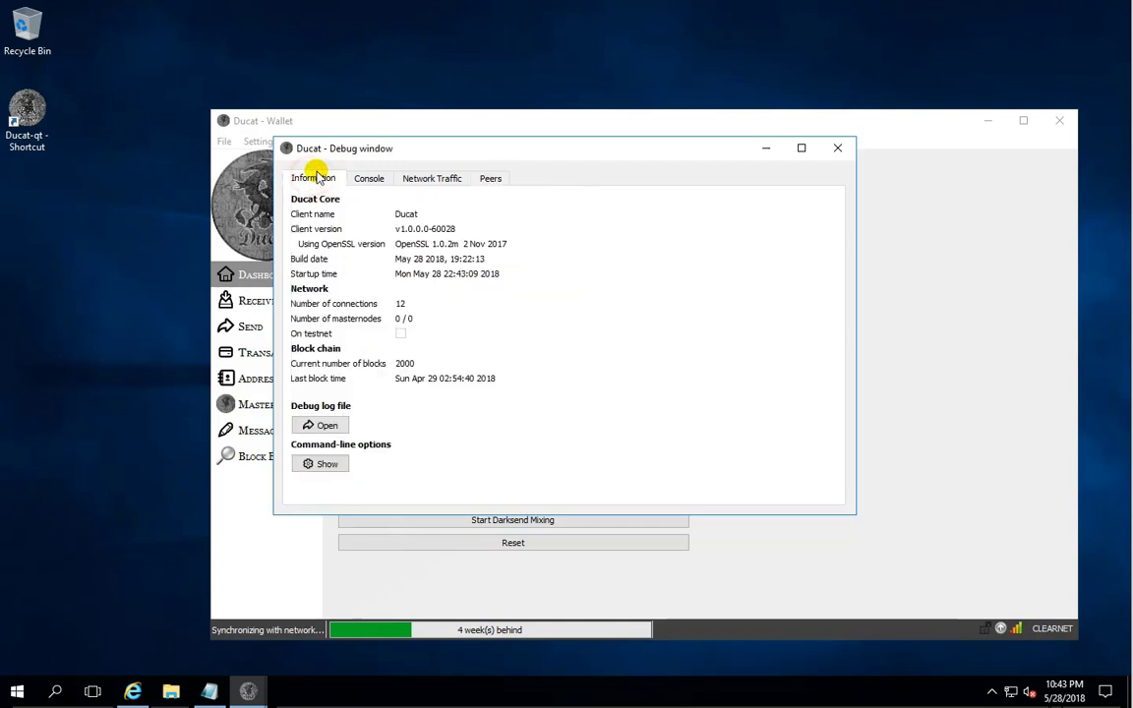
pyautogui.doubleClick(398, 303)
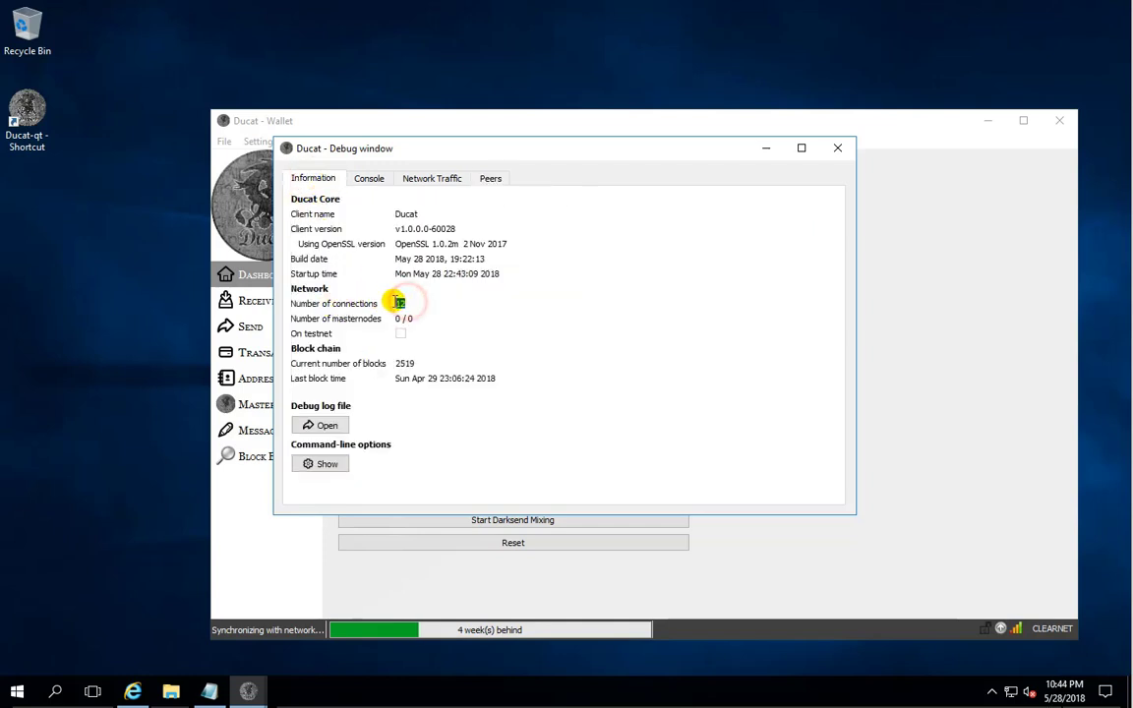
pyautogui.doubleClick(404, 363)
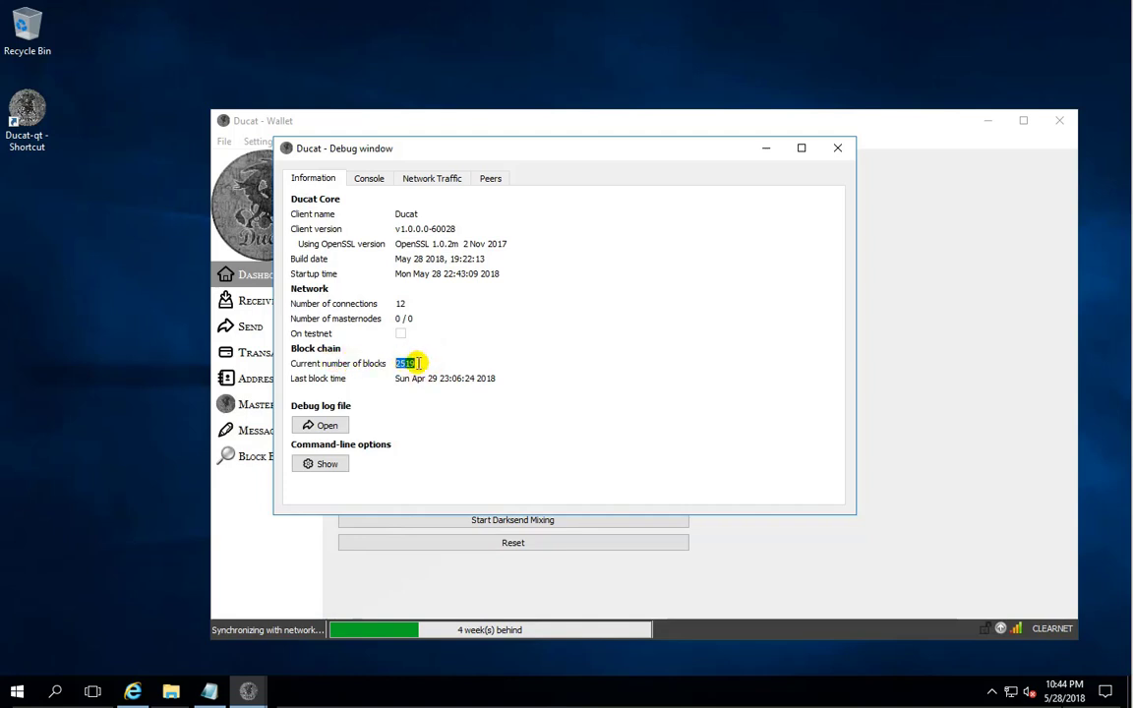
pyautogui.moveTo(506, 382); pyautogui.dragTo(412, 391)
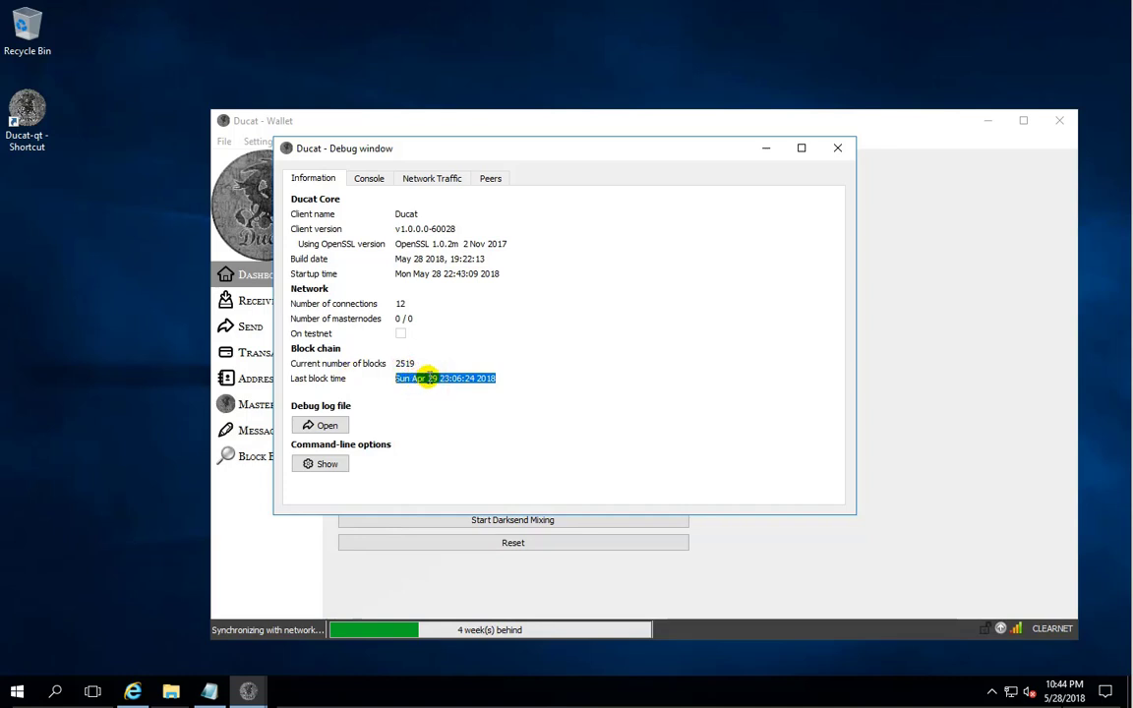
pyautogui.click(434, 378)
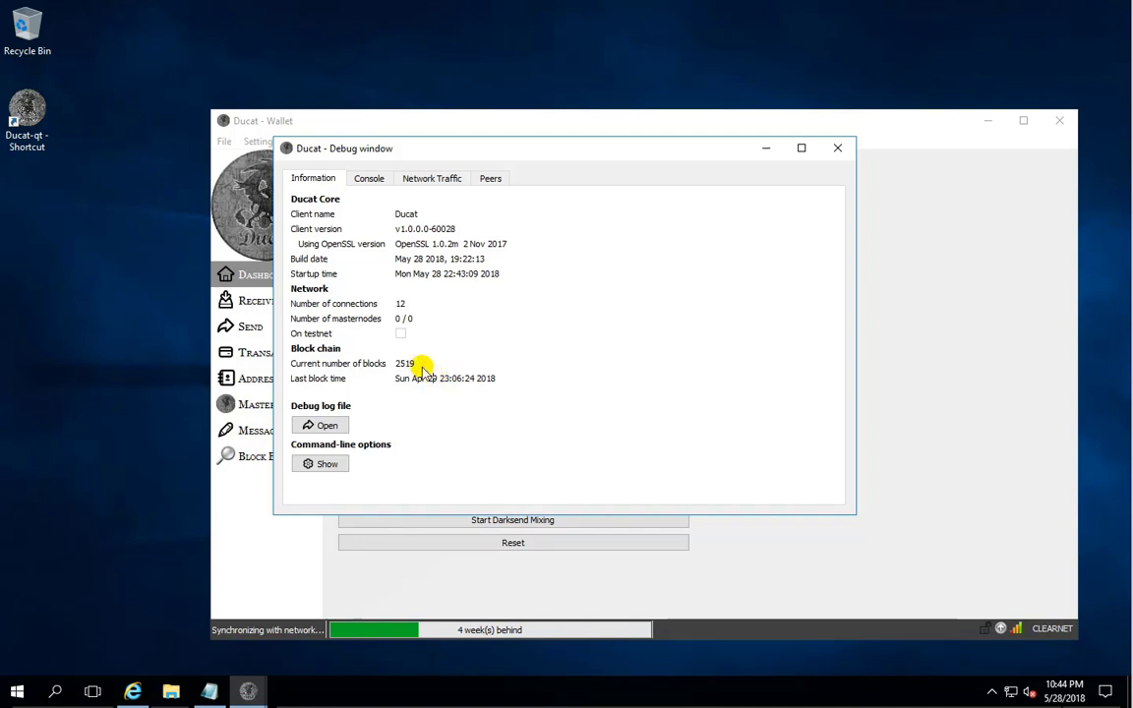
pyautogui.moveTo(418, 362); pyautogui.dragTo(393, 362)
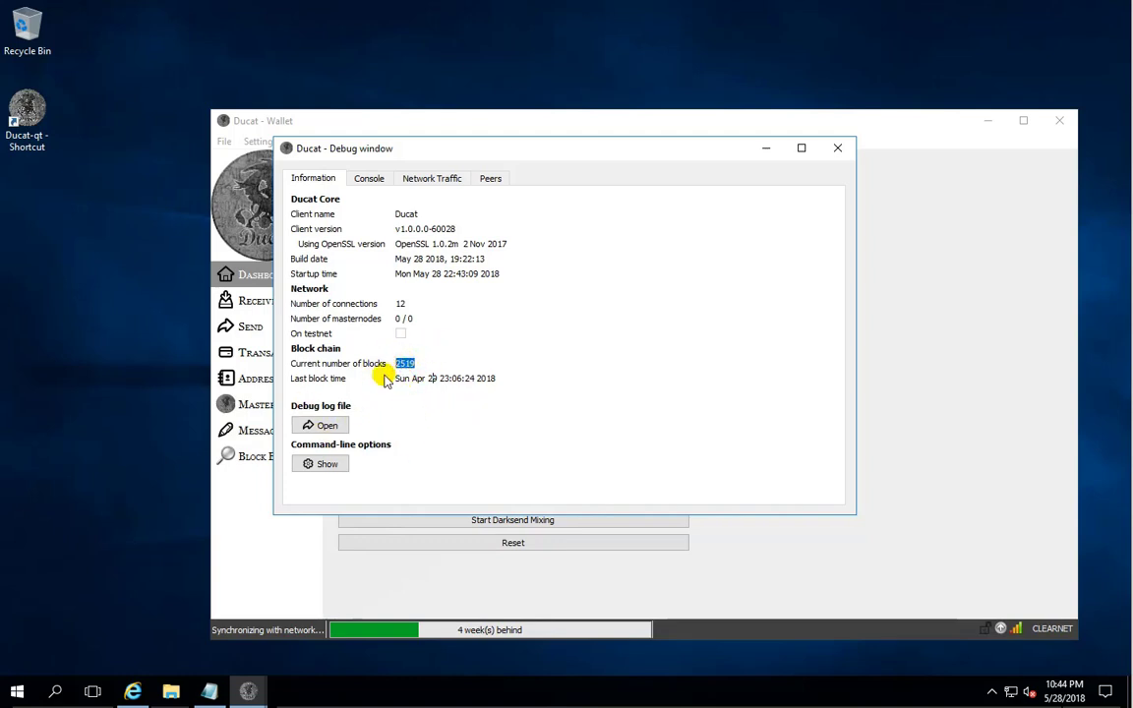
# - Close the debug window and switch to the Receive page with its unlabelled address
pyautogui.click(835, 149)
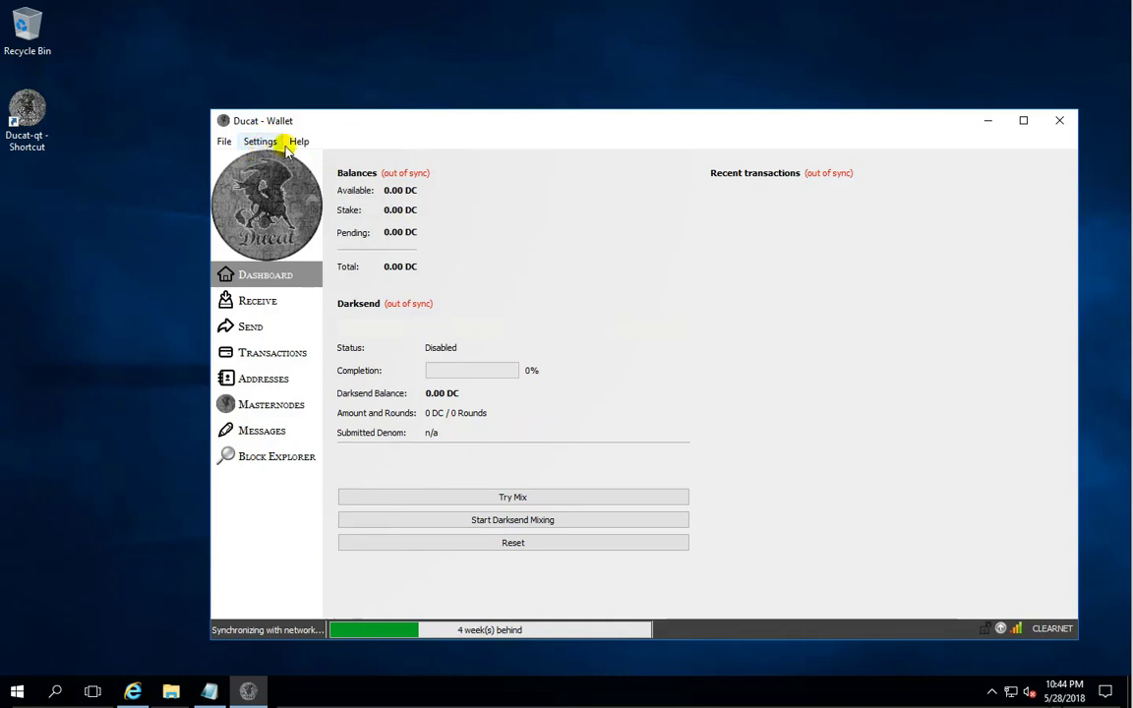
pyautogui.click(225, 142)
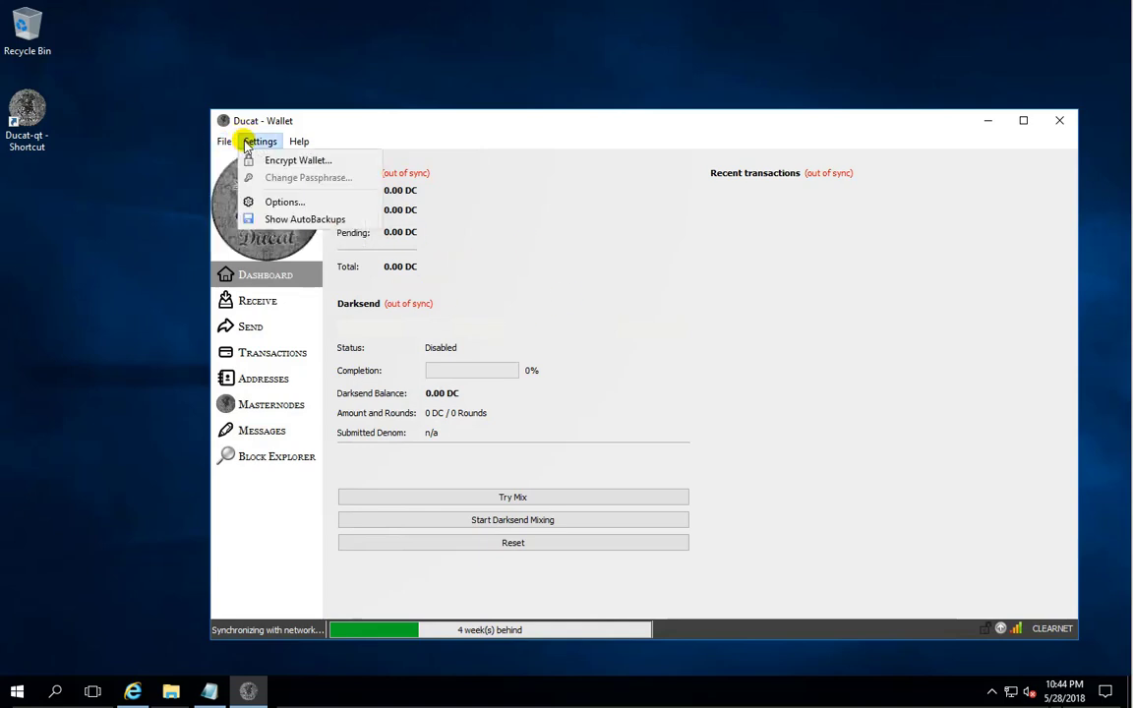
pyautogui.click(452, 138)
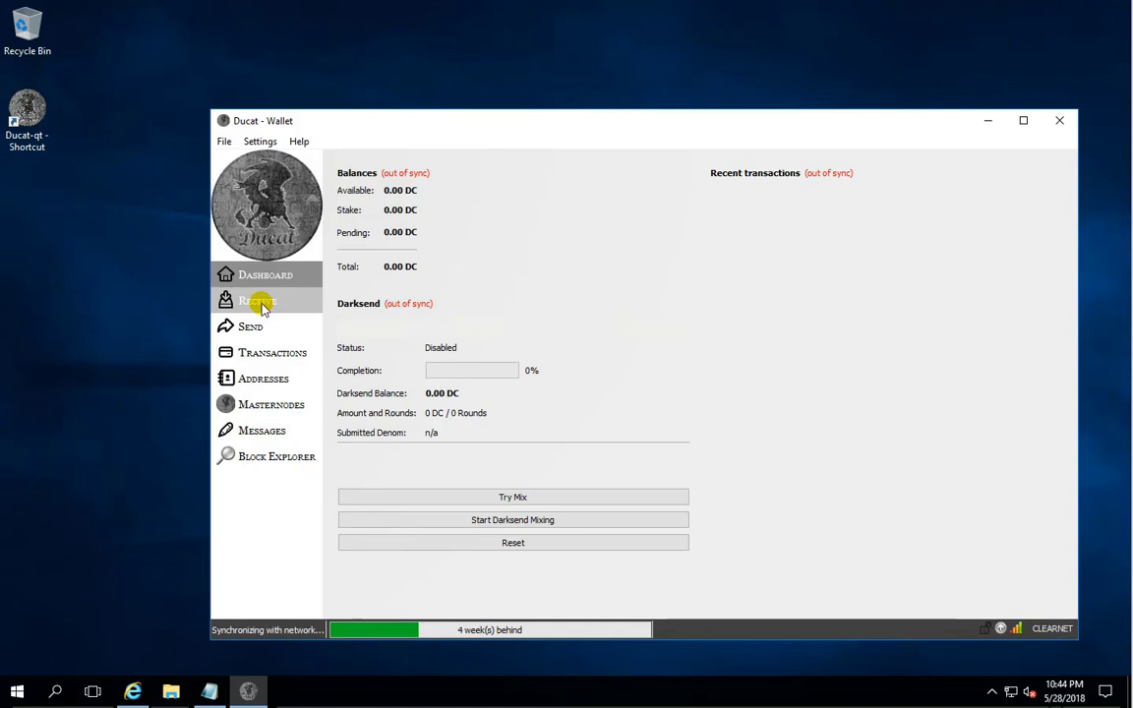
pyautogui.click(260, 304)
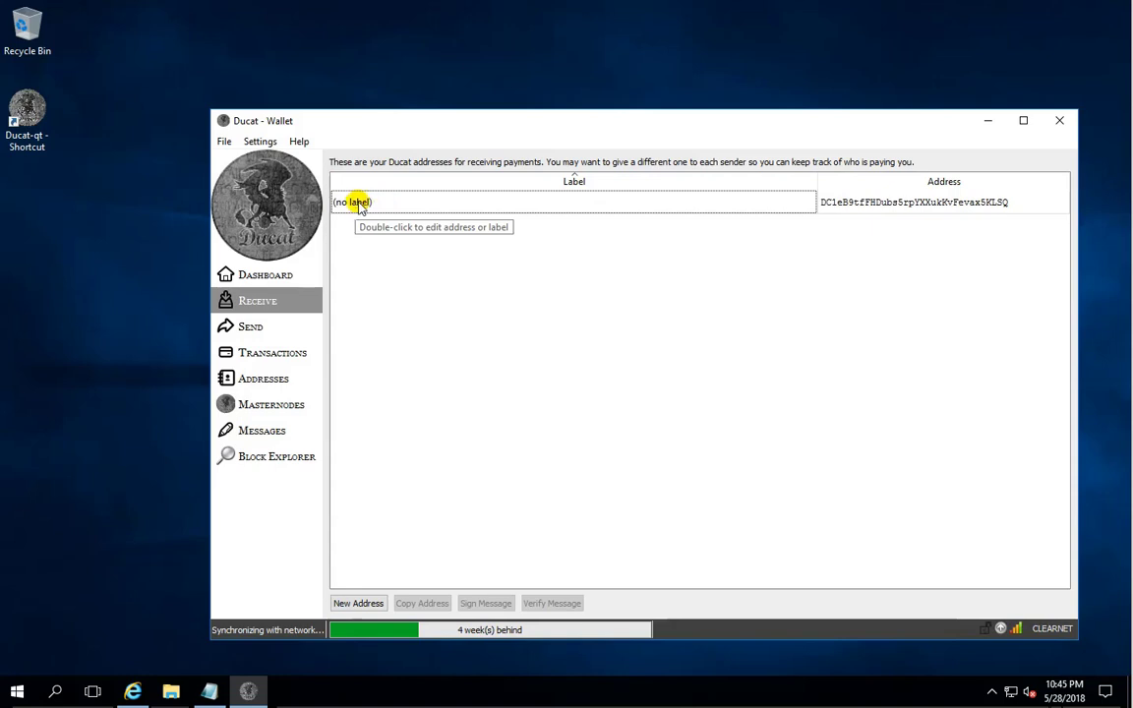
# - Edit the unlabelled receiving address and label it 'Collecting'
pyautogui.rightClick(410, 206)
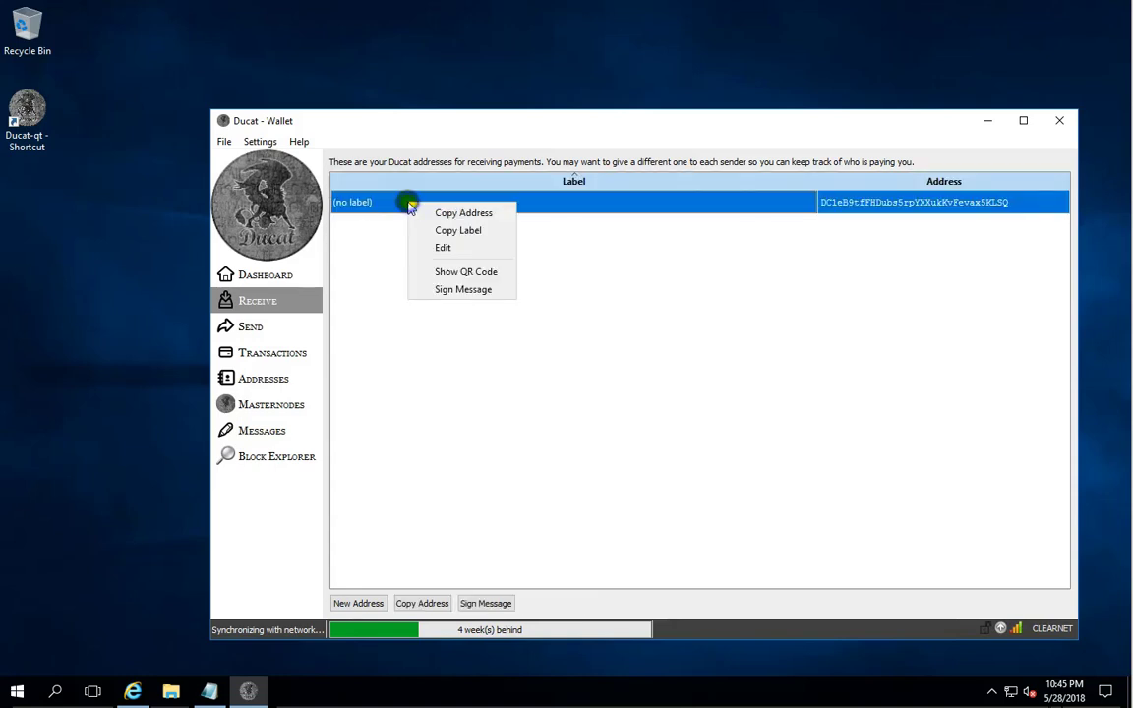
pyautogui.click(445, 248)
pyautogui.click(473, 306)
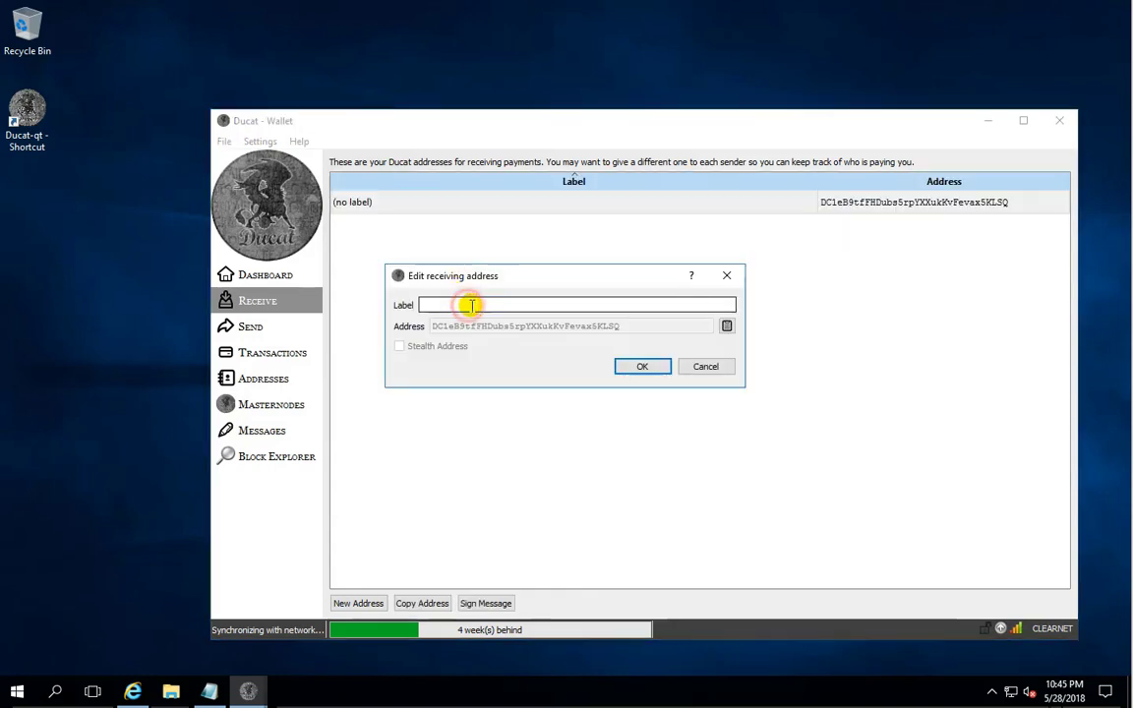
pyautogui.write('Collecting')
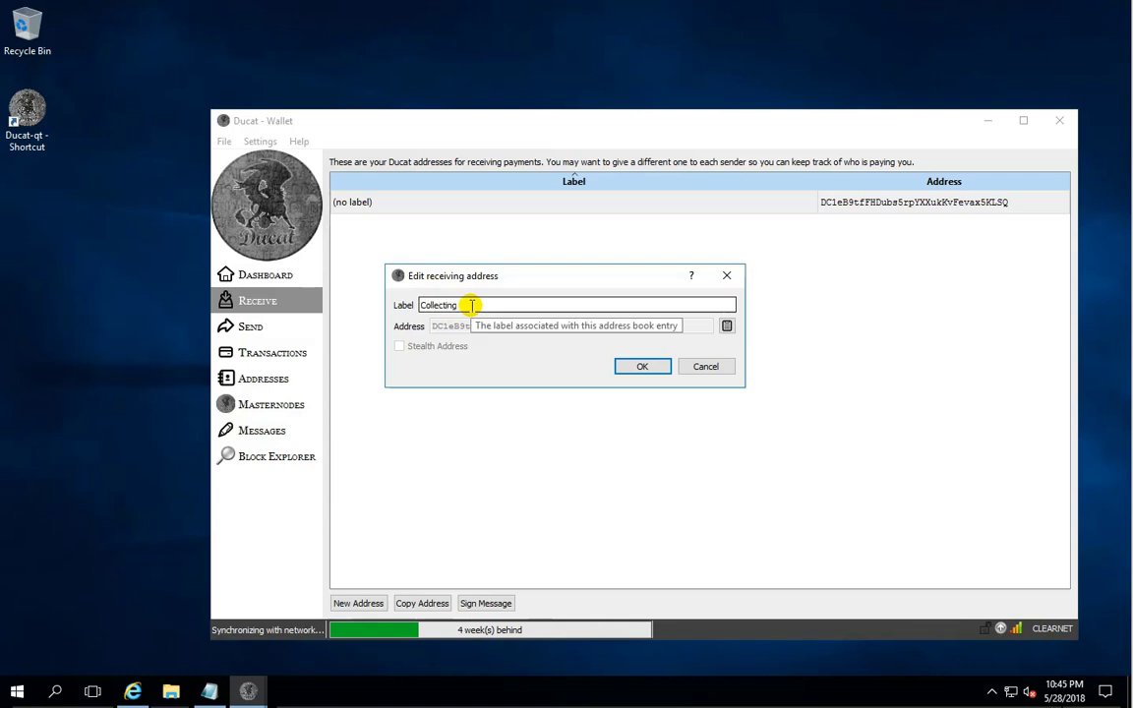
pyautogui.press('Return')
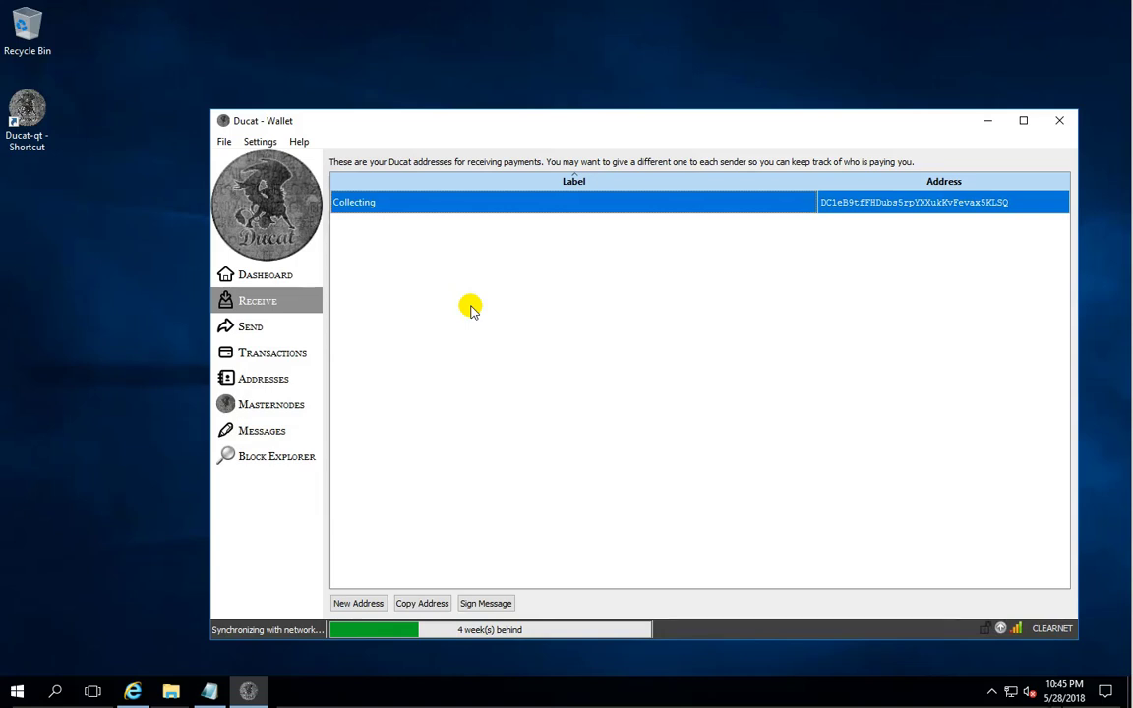
# - Select the Collecting address row in the receiving list
pyautogui.click(372, 211)
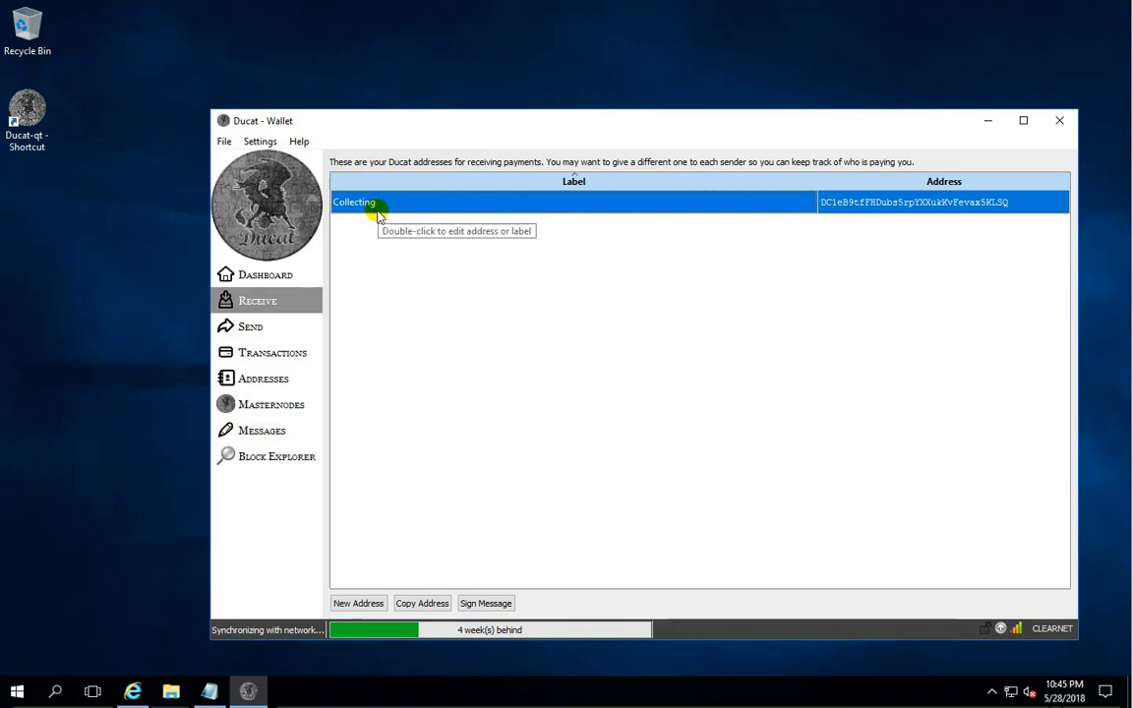
pyautogui.click(384, 208)
pyautogui.click(869, 212)
pyautogui.click(397, 202)
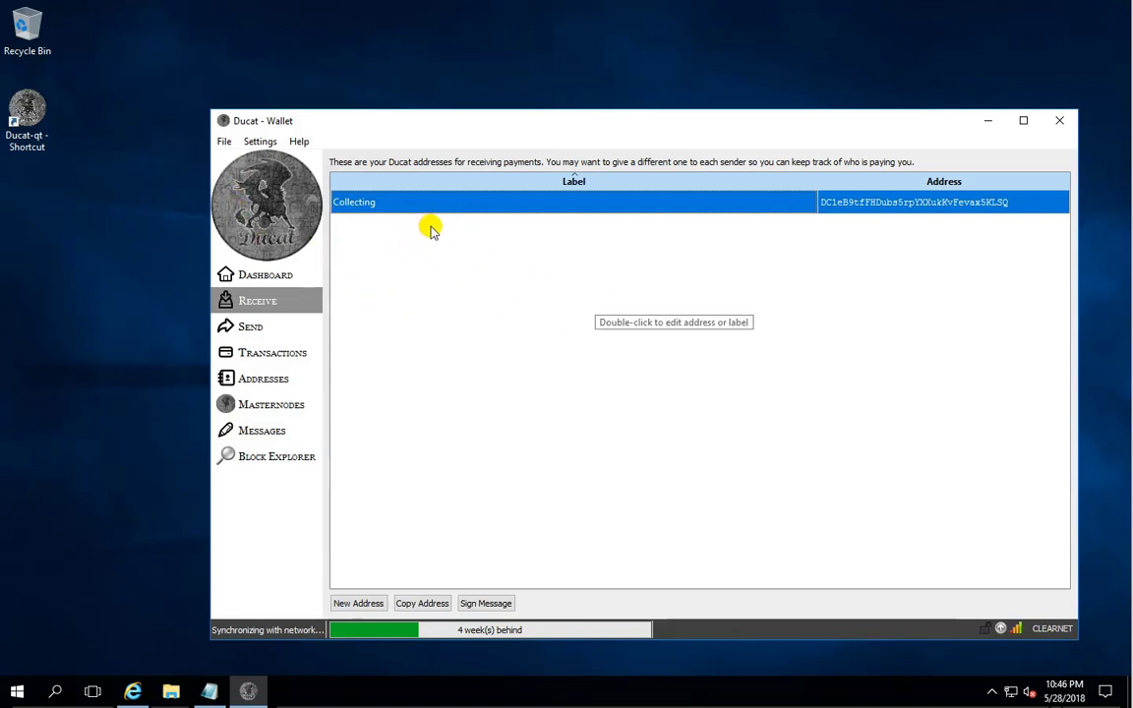
# - Create a new receiving address labelled MN1
pyautogui.click(360, 207)
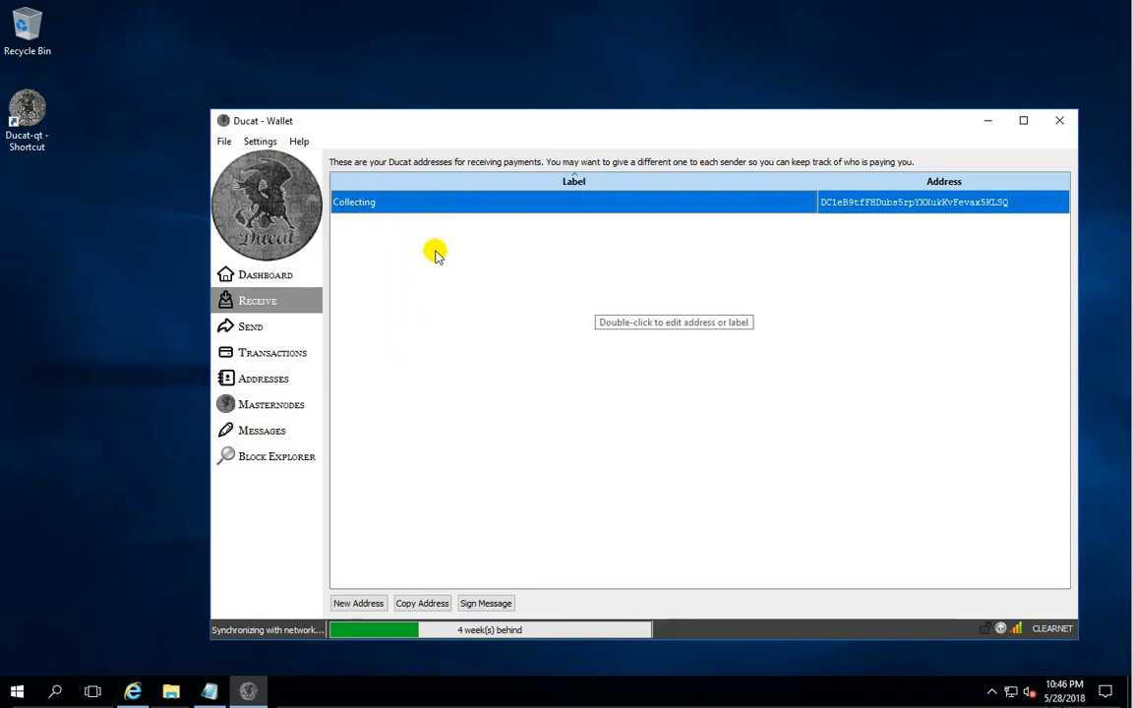
pyautogui.click(352, 607)
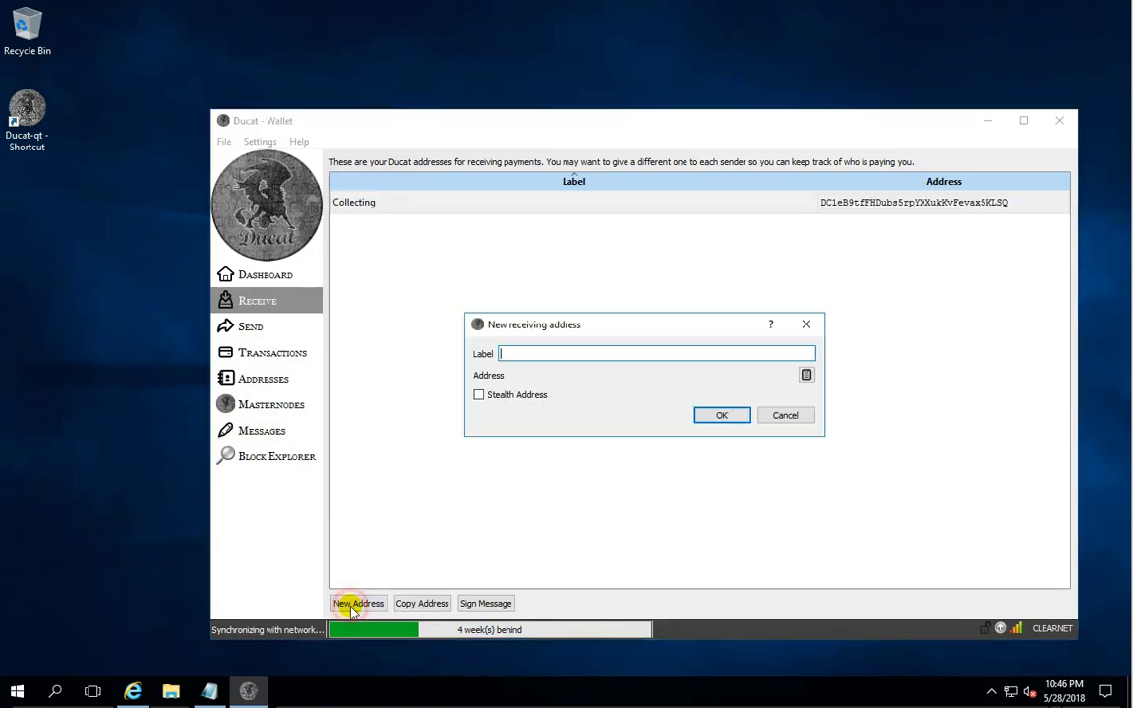
pyautogui.click(519, 353)
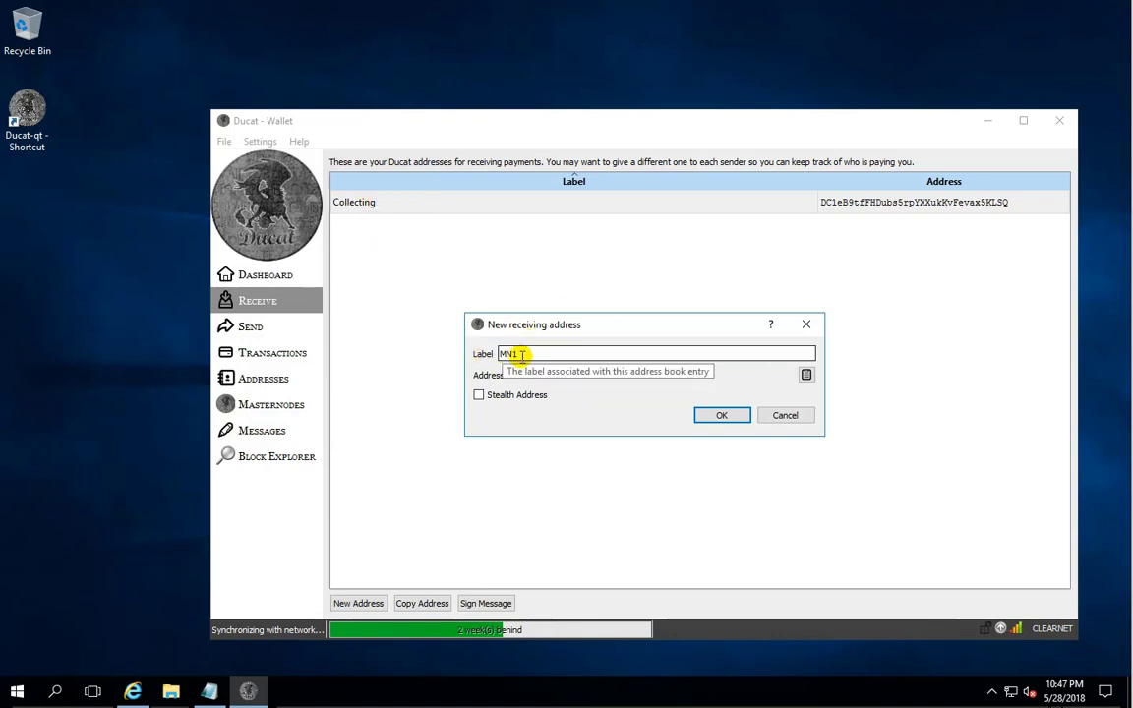
pyautogui.moveTo(513, 355); pyautogui.dragTo(488, 356)
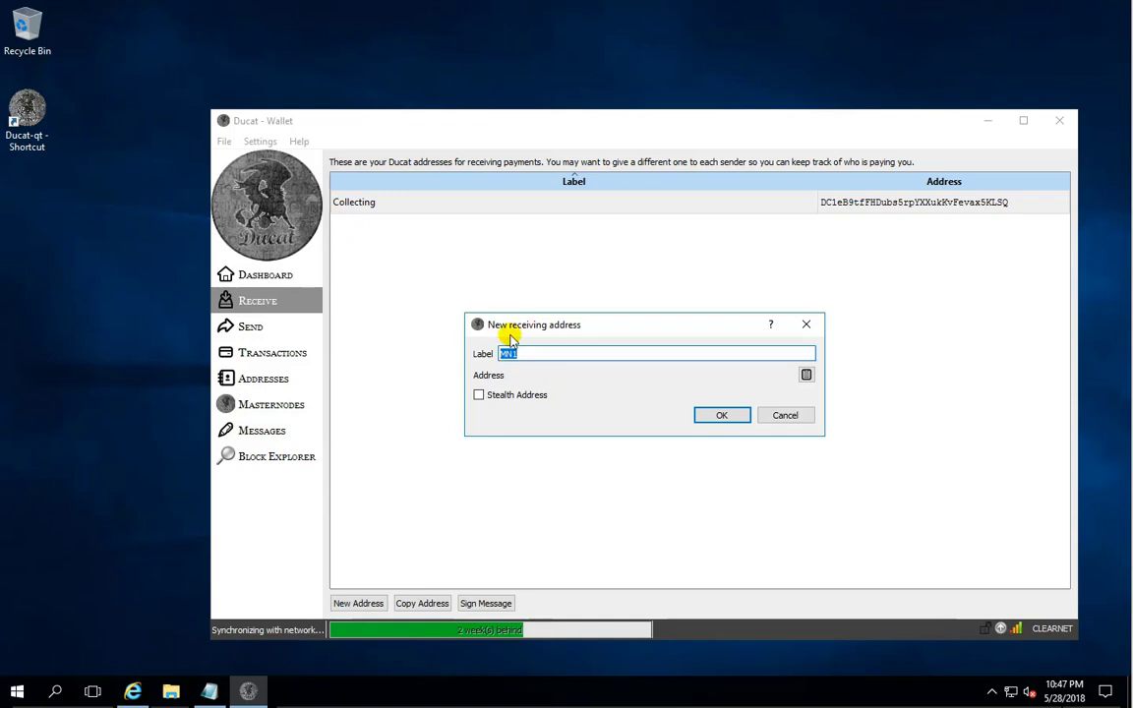
pyautogui.click(726, 416)
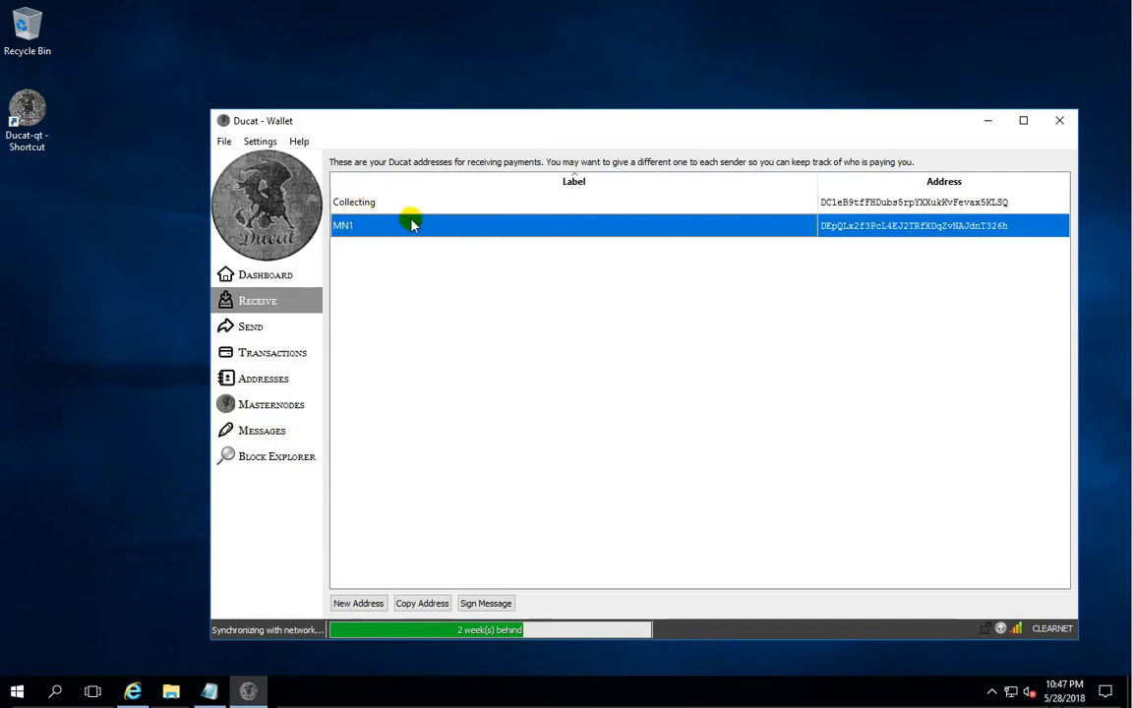
# - Select an address in the Receive list and open the Settings menu for Encrypt Wallet
pyautogui.click(369, 229)
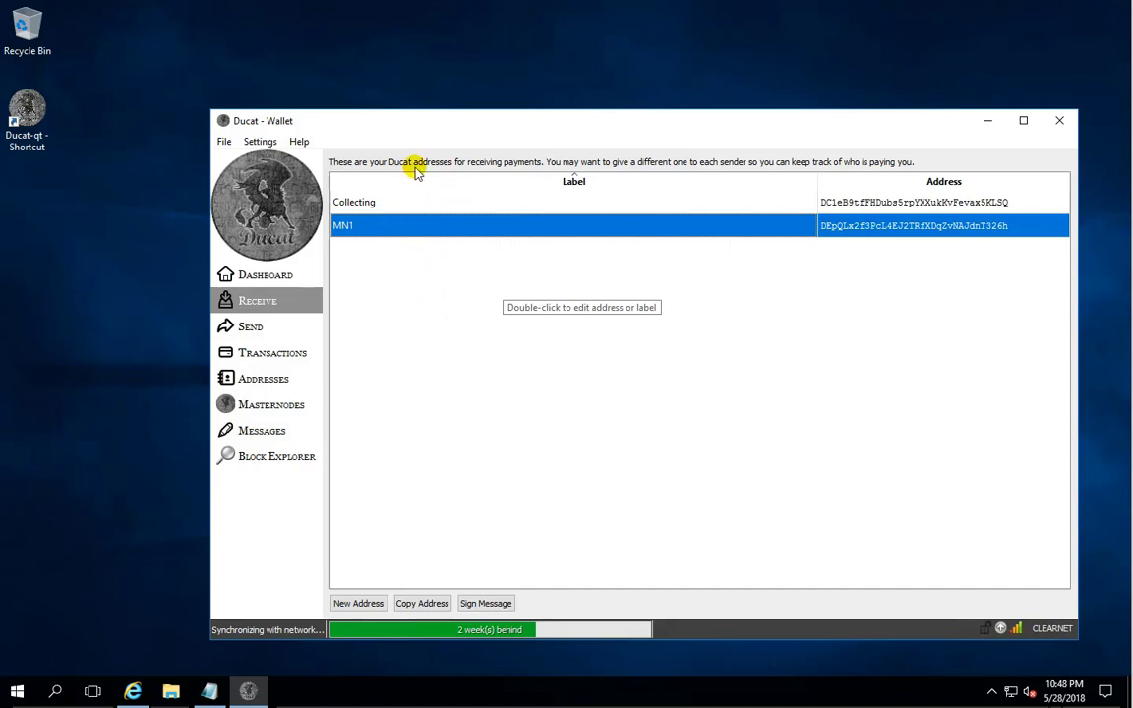
pyautogui.click(258, 143)
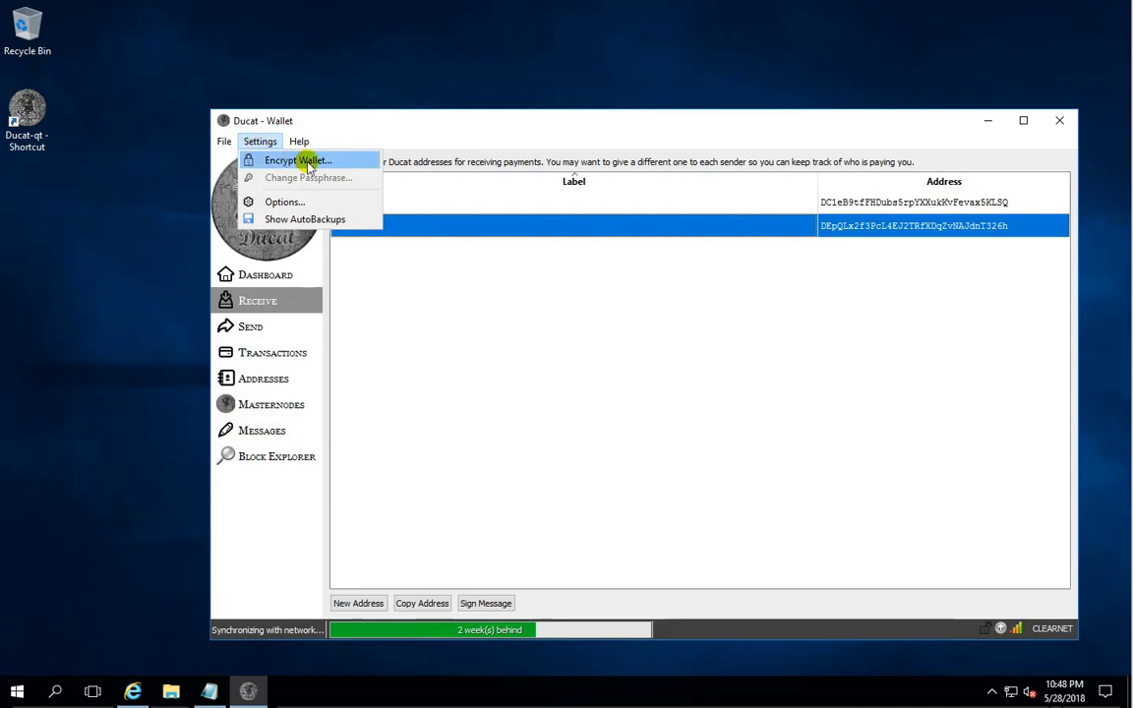
# - Encrypt the wallet with a new passphrase entered twice, confirm, and let Ducat-qt close
pyautogui.click(279, 162)
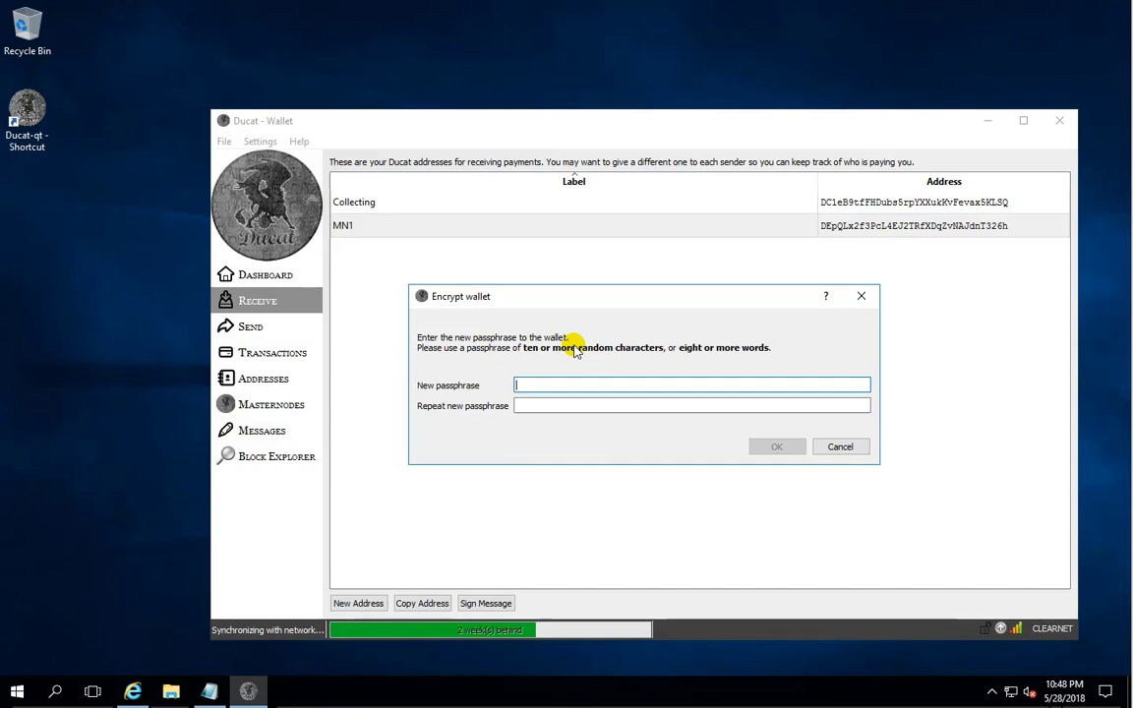
pyautogui.click(527, 384)
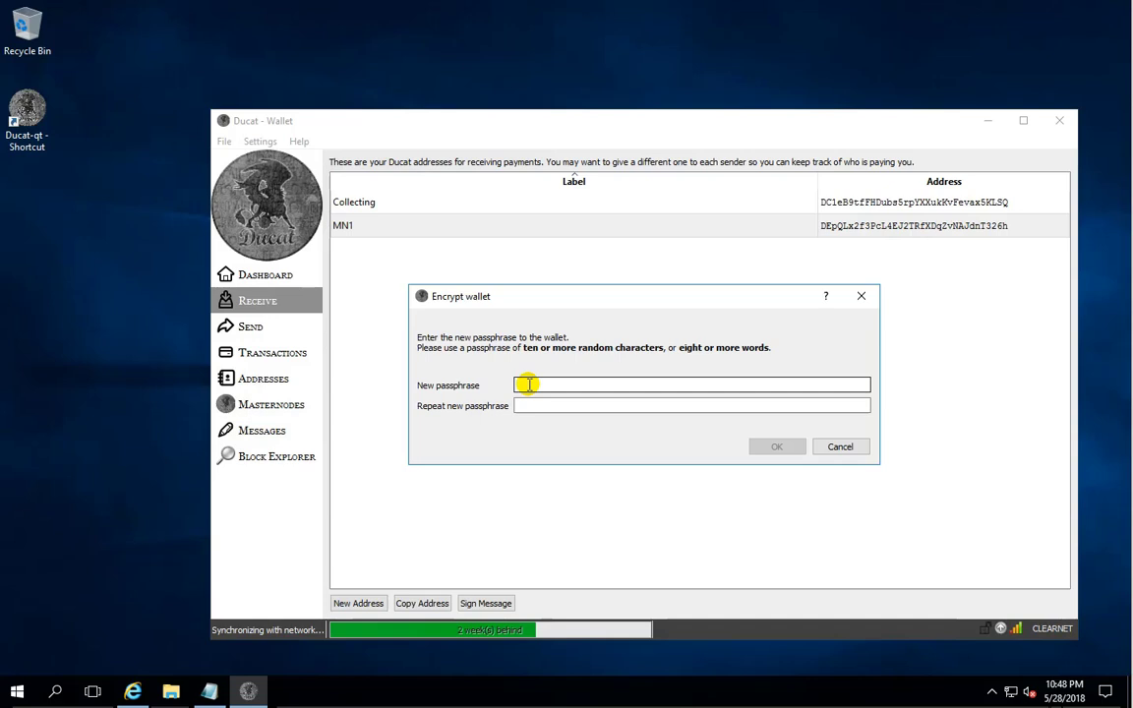
pyautogui.write('•')
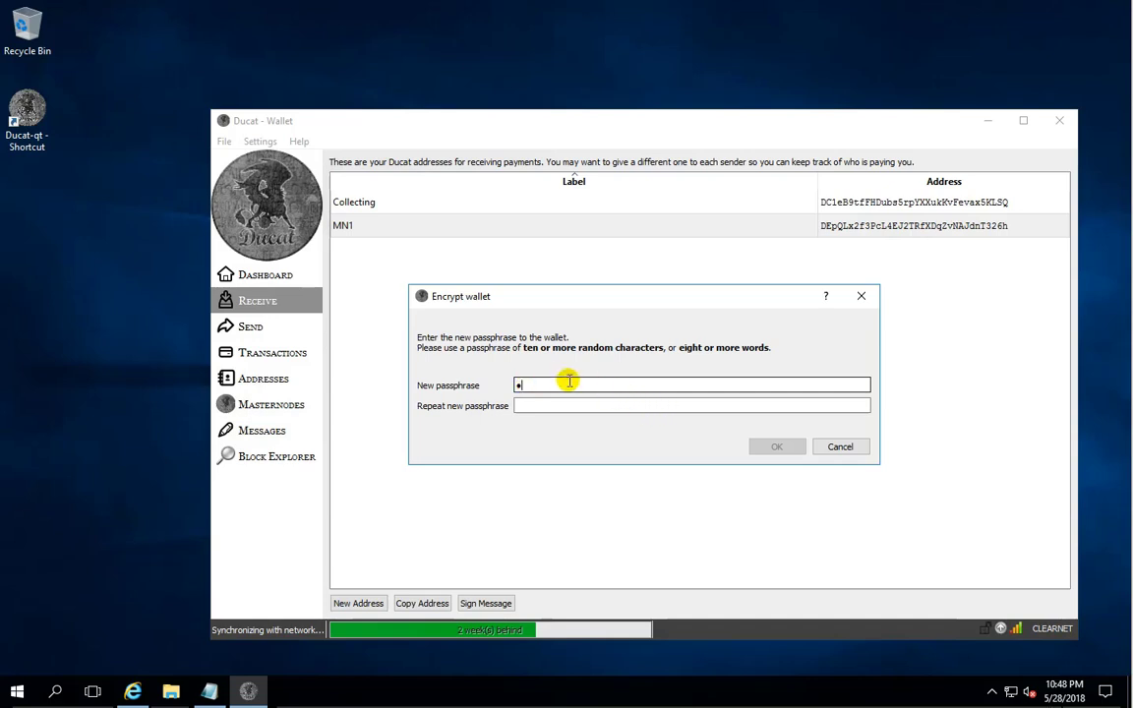
pyautogui.write('••••')
pyautogui.click(553, 407)
pyautogui.write('••••')
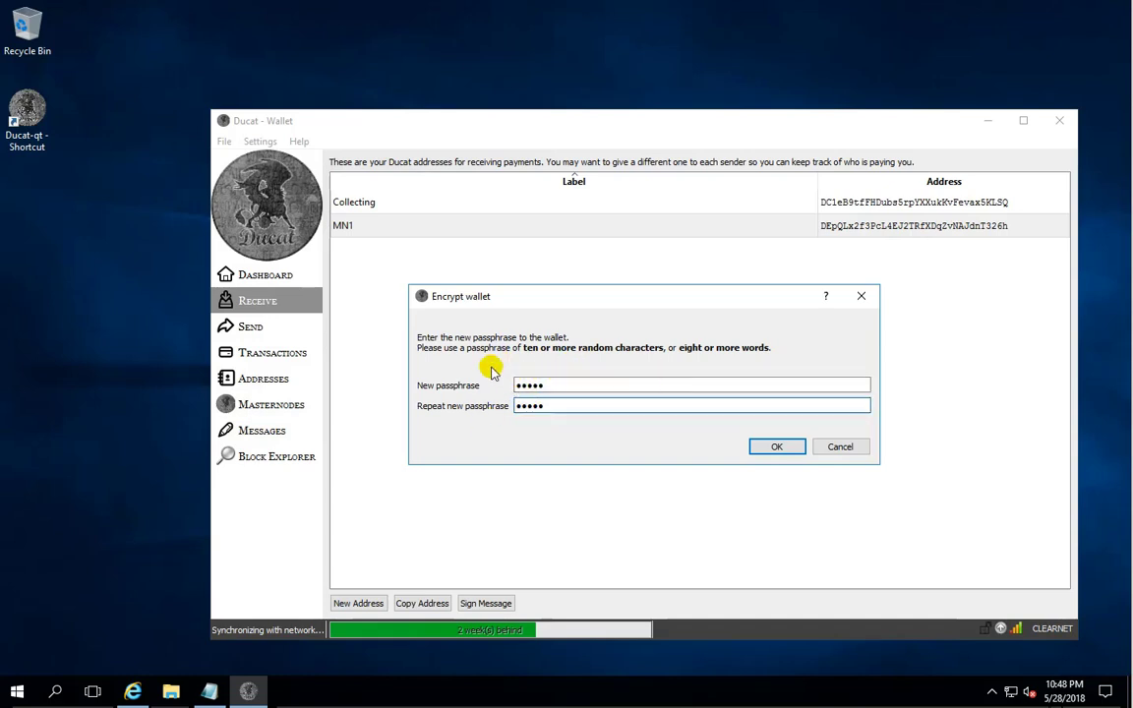
pyautogui.click(764, 447)
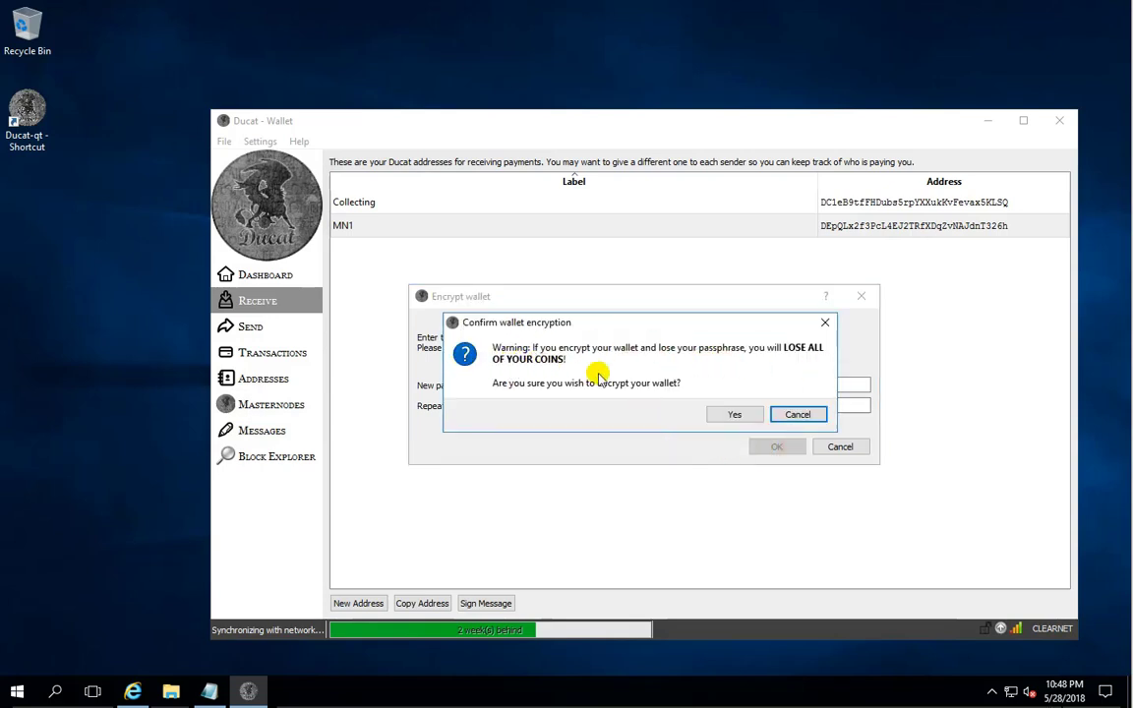
pyautogui.click(733, 414)
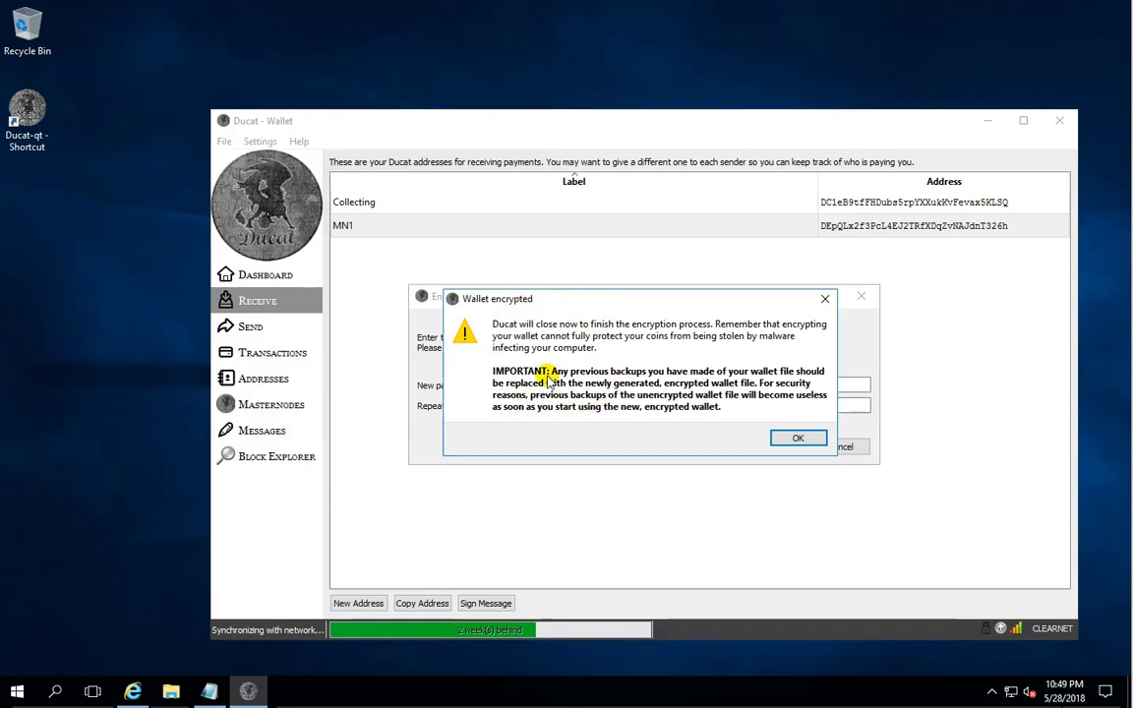
pyautogui.click(798, 438)
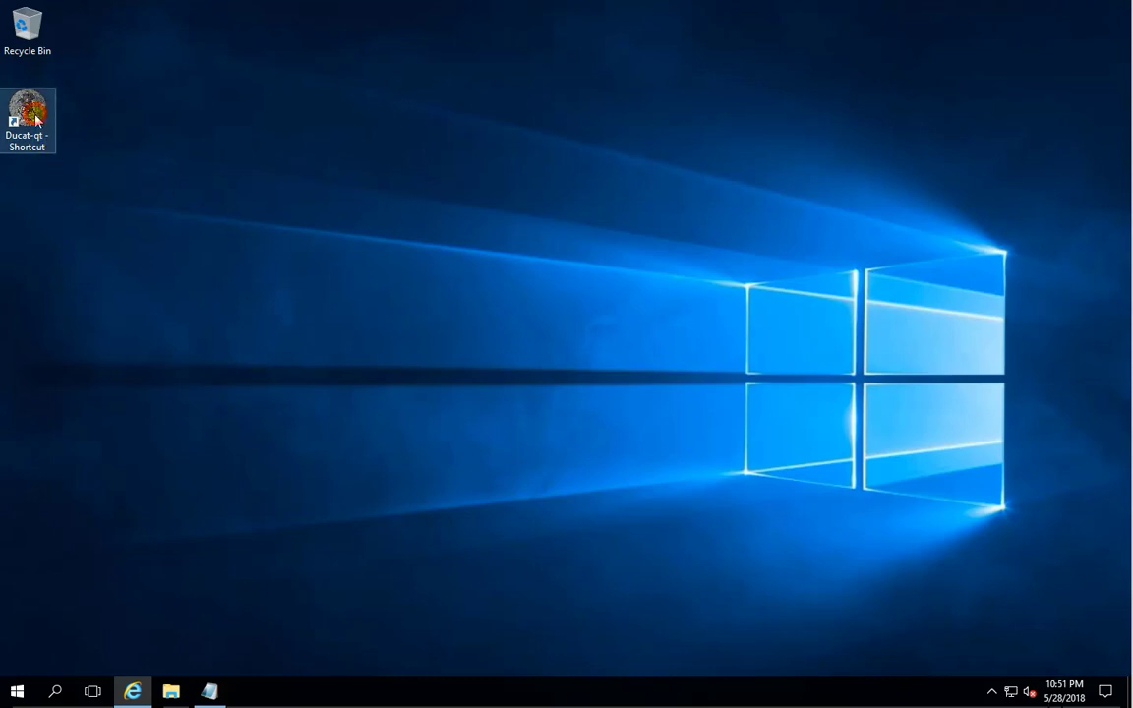
# - Relaunch Ducat-qt from its desktop shortcut and check the status-bar lock icon shows it locked
pyautogui.doubleClick(31, 114)
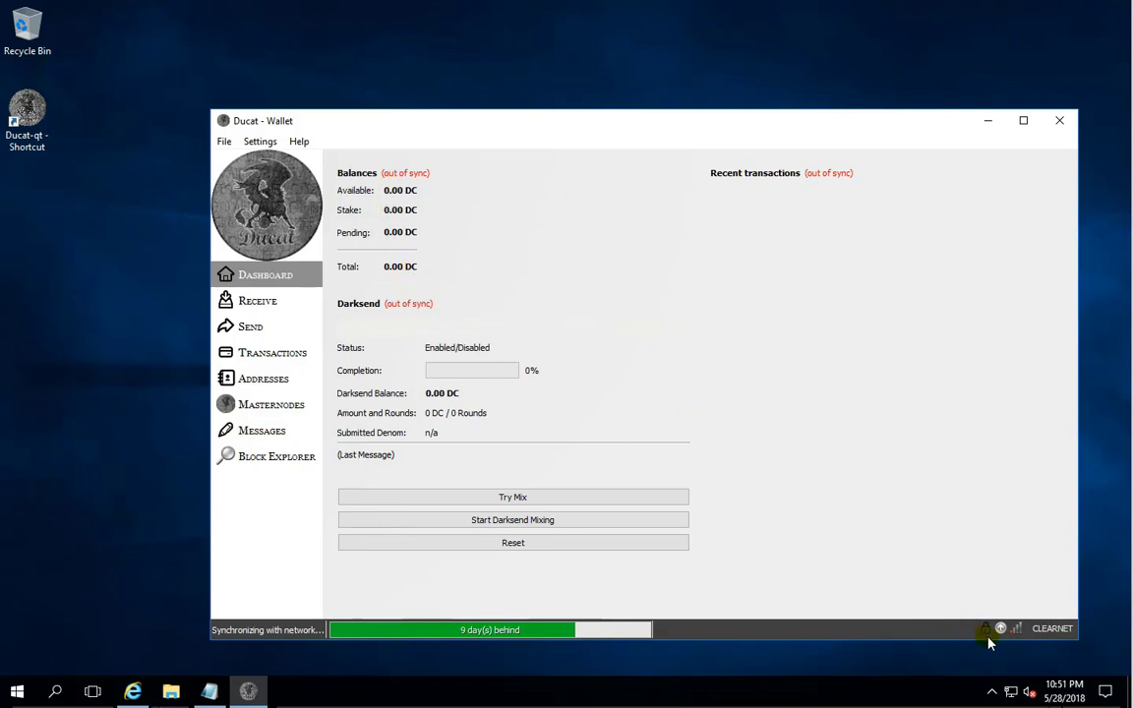
pyautogui.moveTo(987, 632)
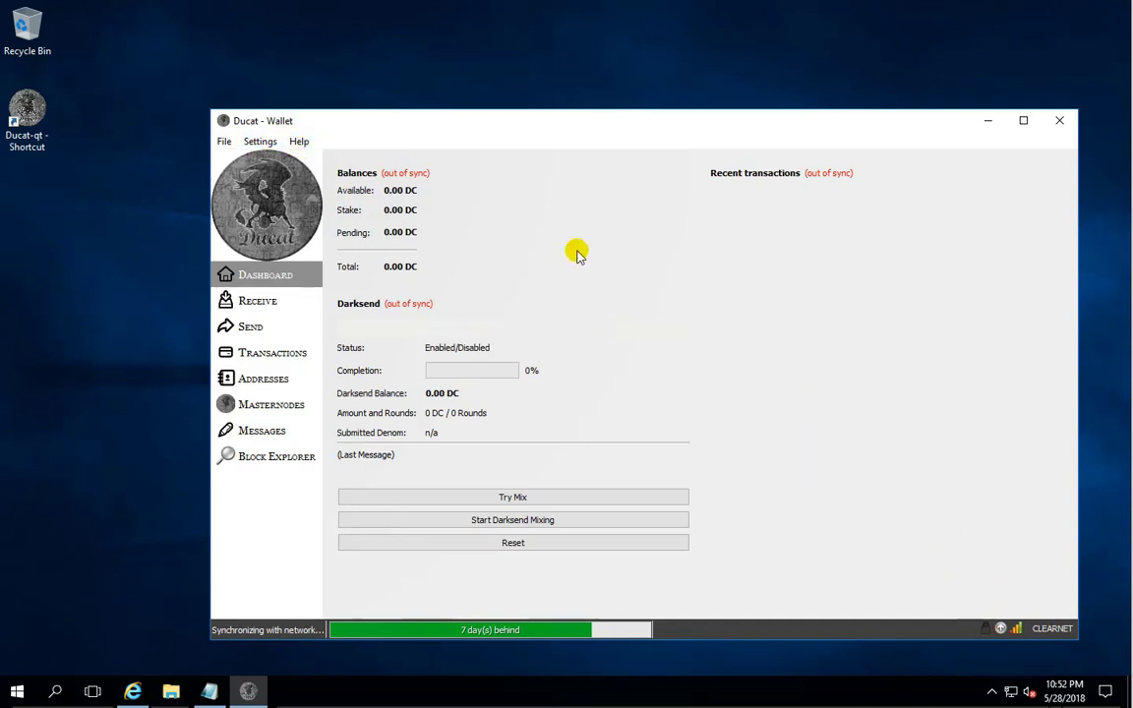
# - Unlock the wallet with its passphrase, with For staking only unticked
pyautogui.click(260, 143)
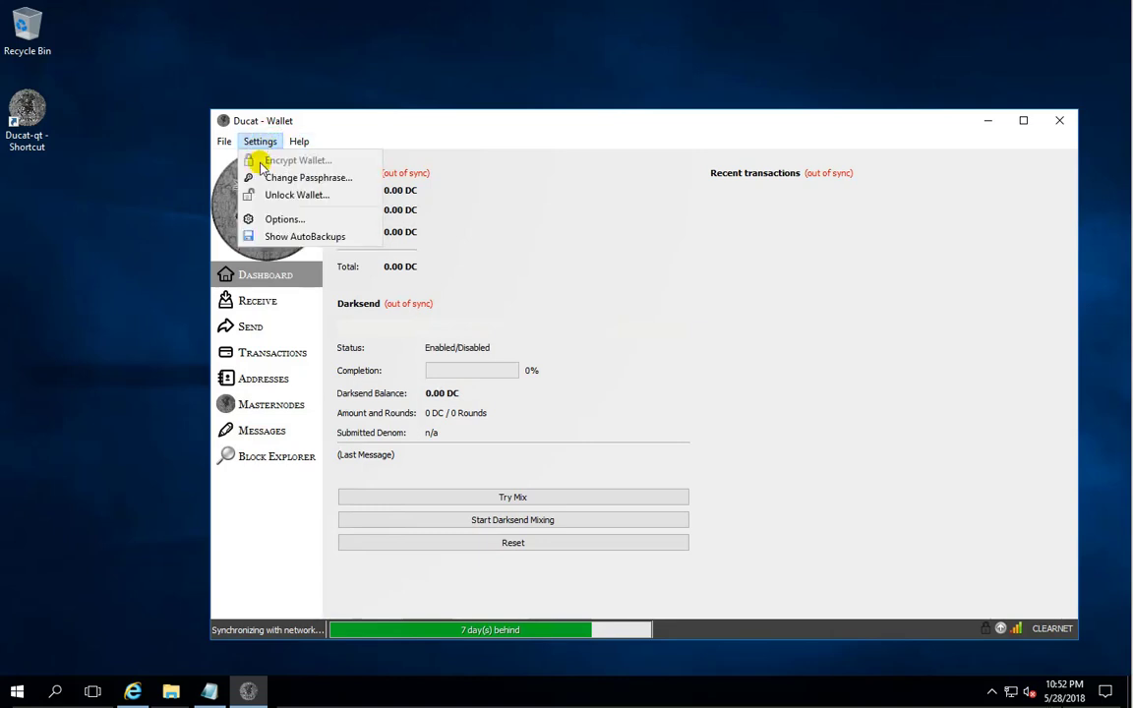
pyautogui.click(285, 195)
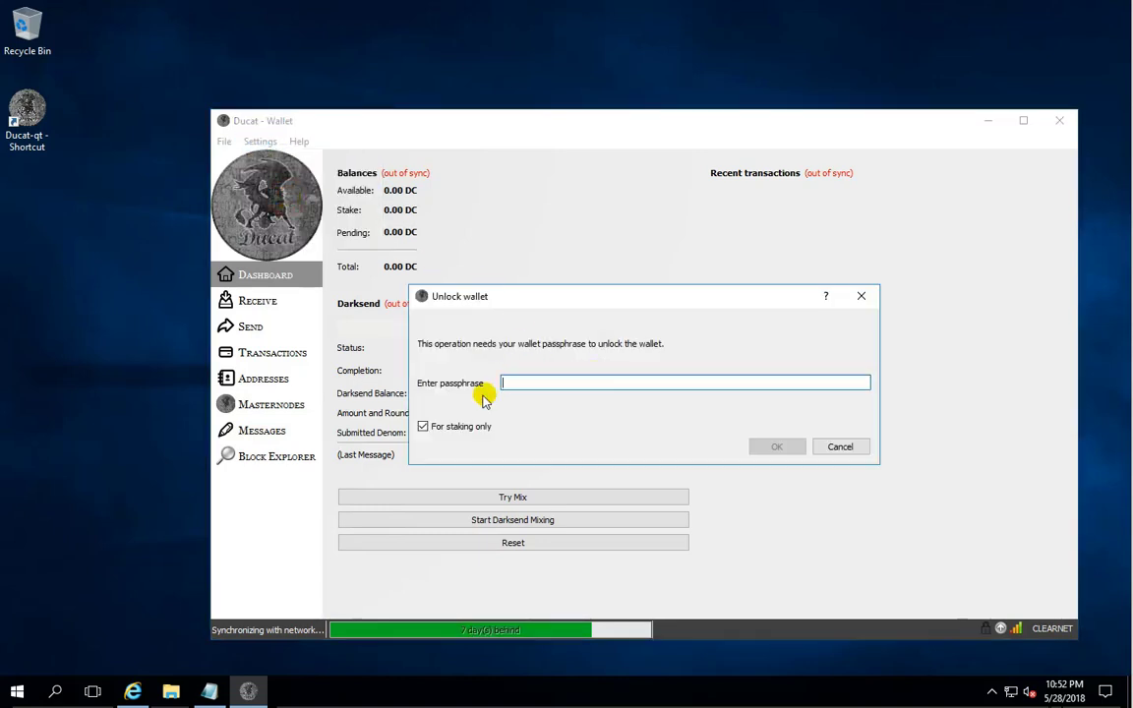
pyautogui.click(445, 427)
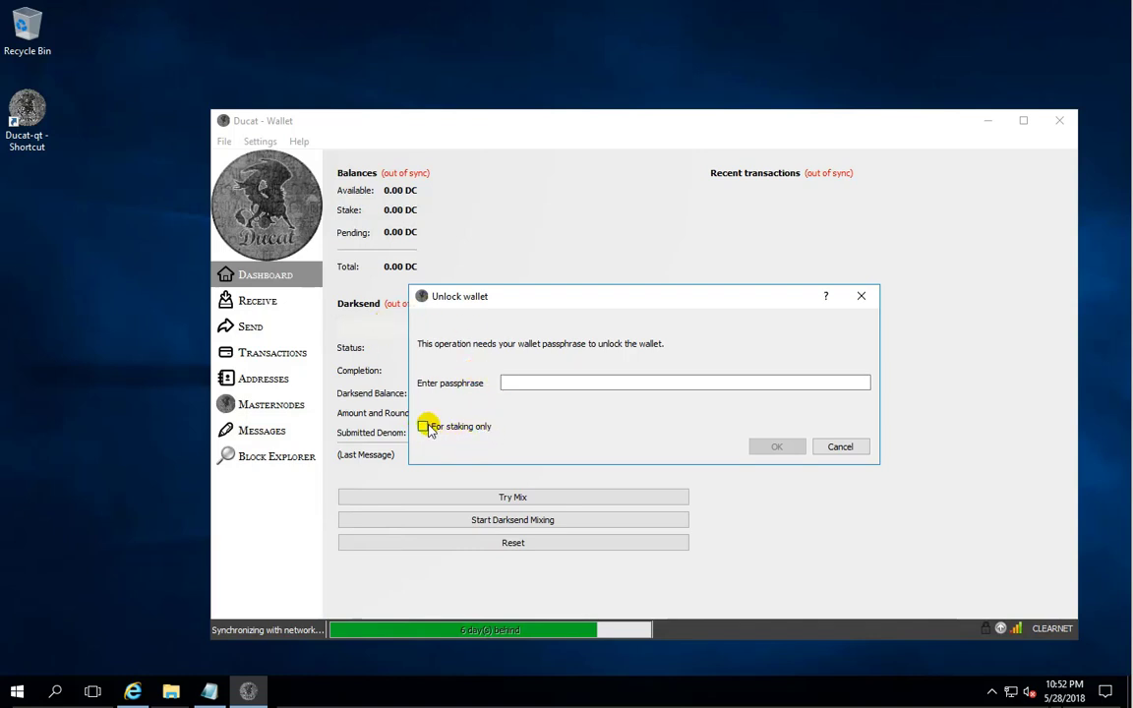
pyautogui.click(532, 383)
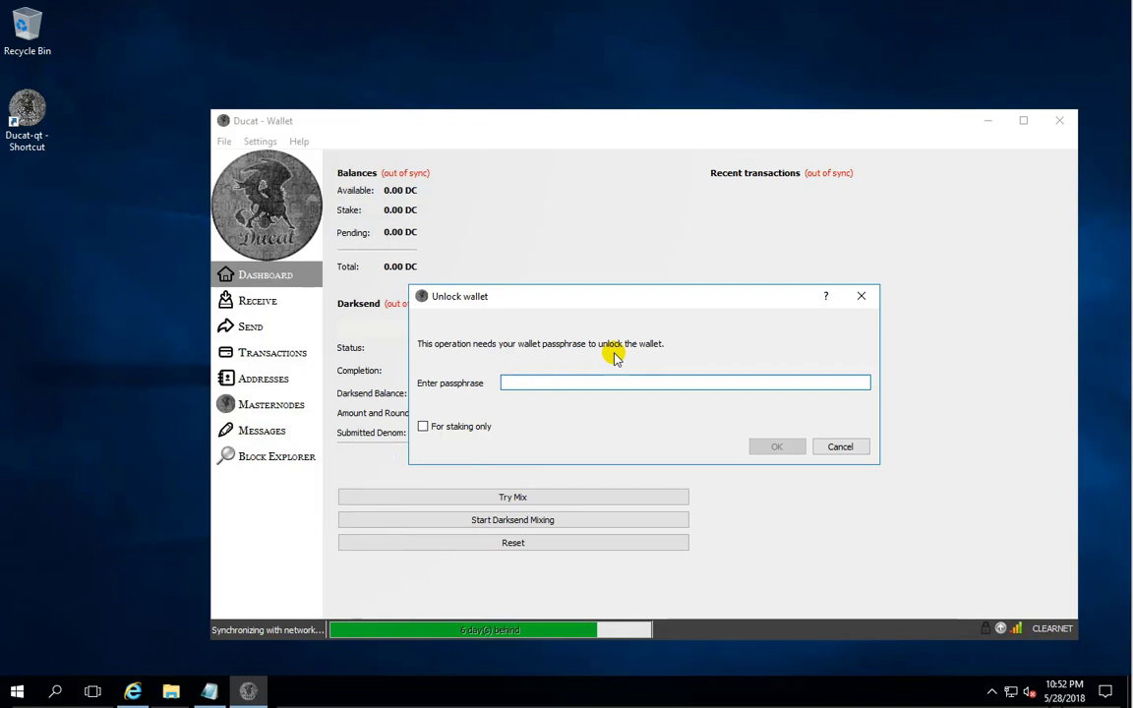
pyautogui.write('****')
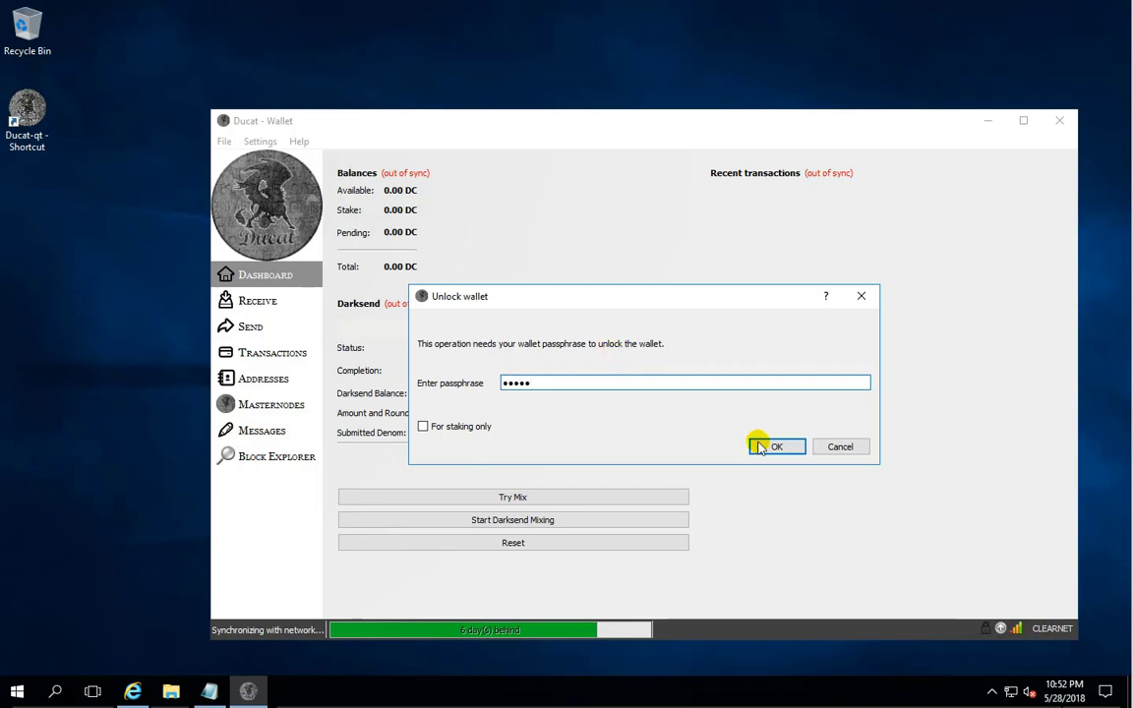
pyautogui.click(779, 448)
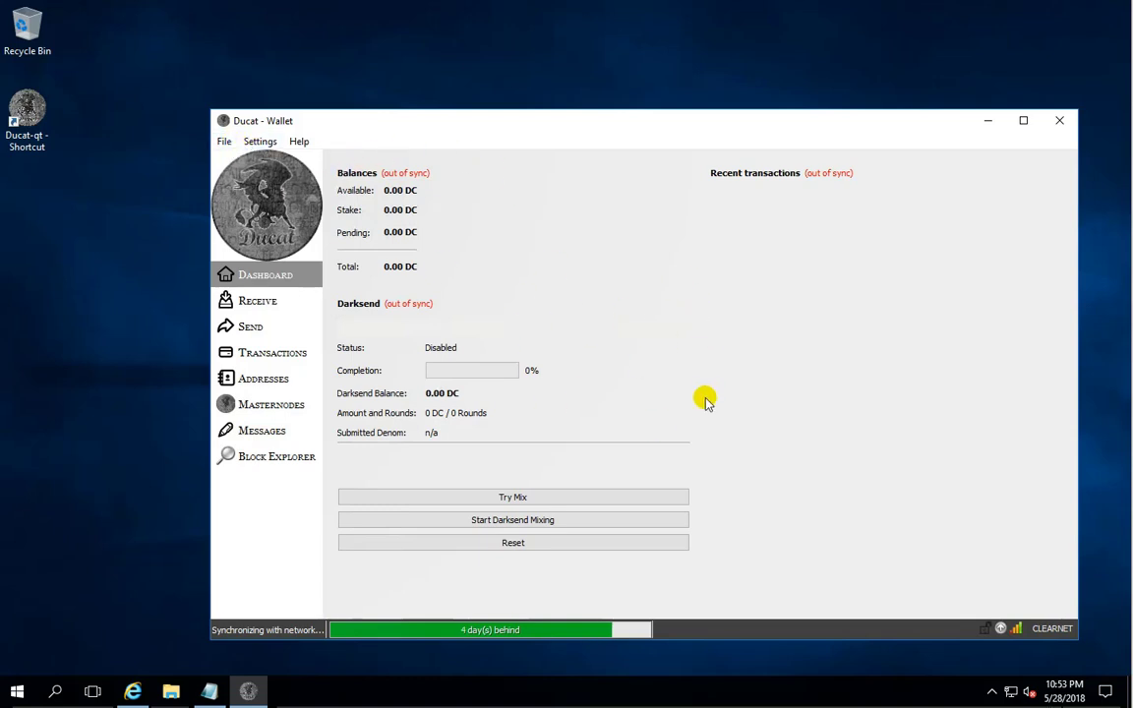
# - Back up the wallet to the Desktop as Ducat_05-28-18_wallet.dat
pyautogui.click(224, 141)
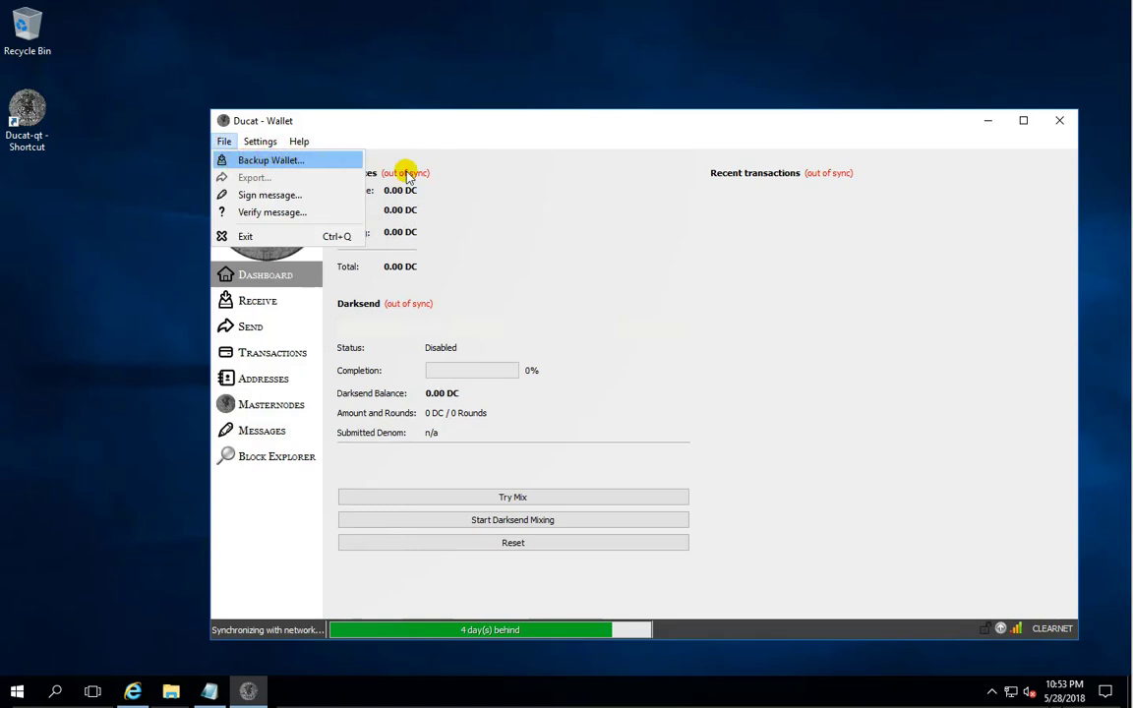
pyautogui.press('Return')
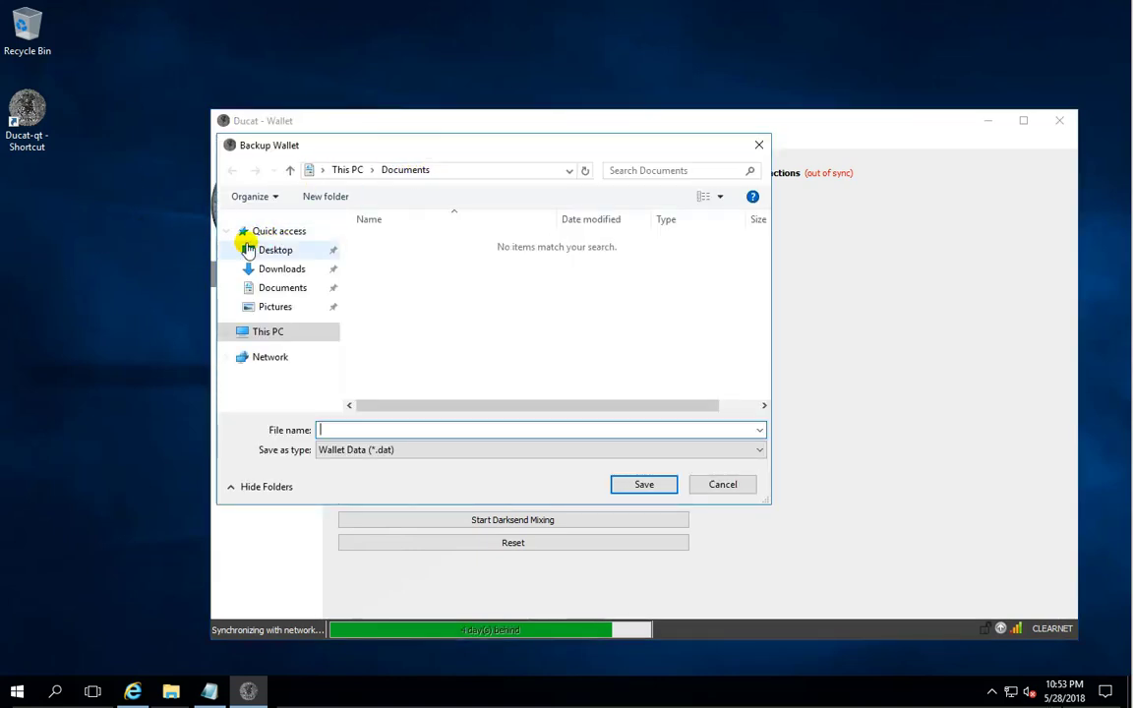
pyautogui.click(261, 250)
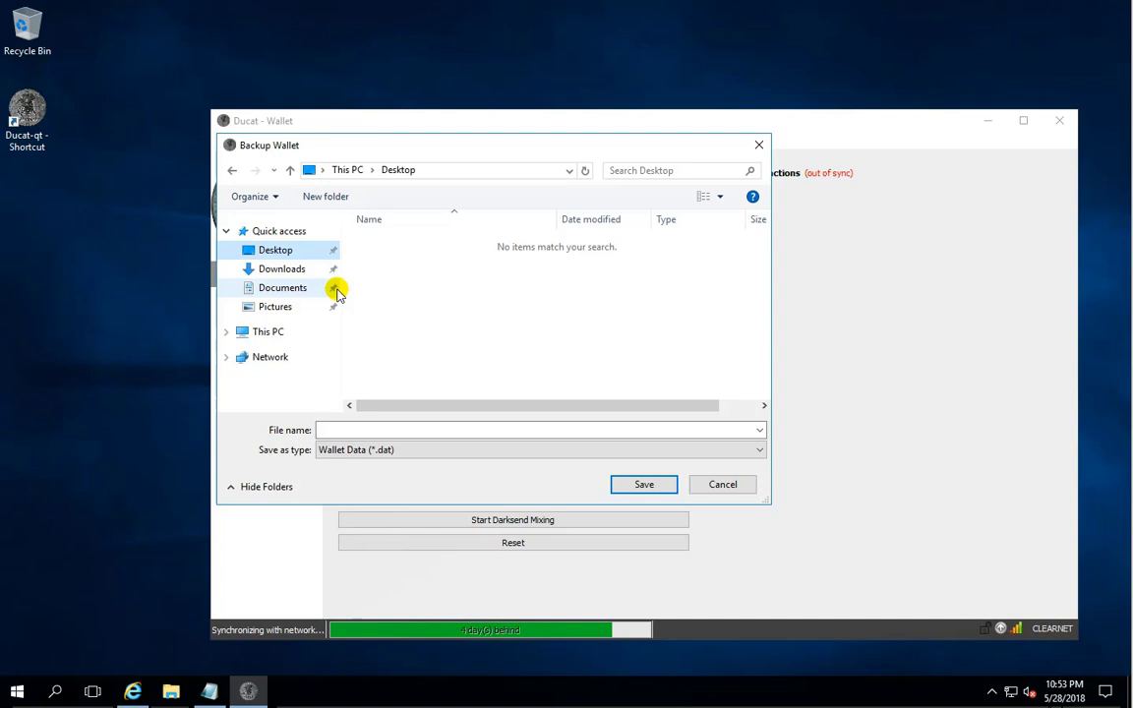
pyautogui.click(369, 430)
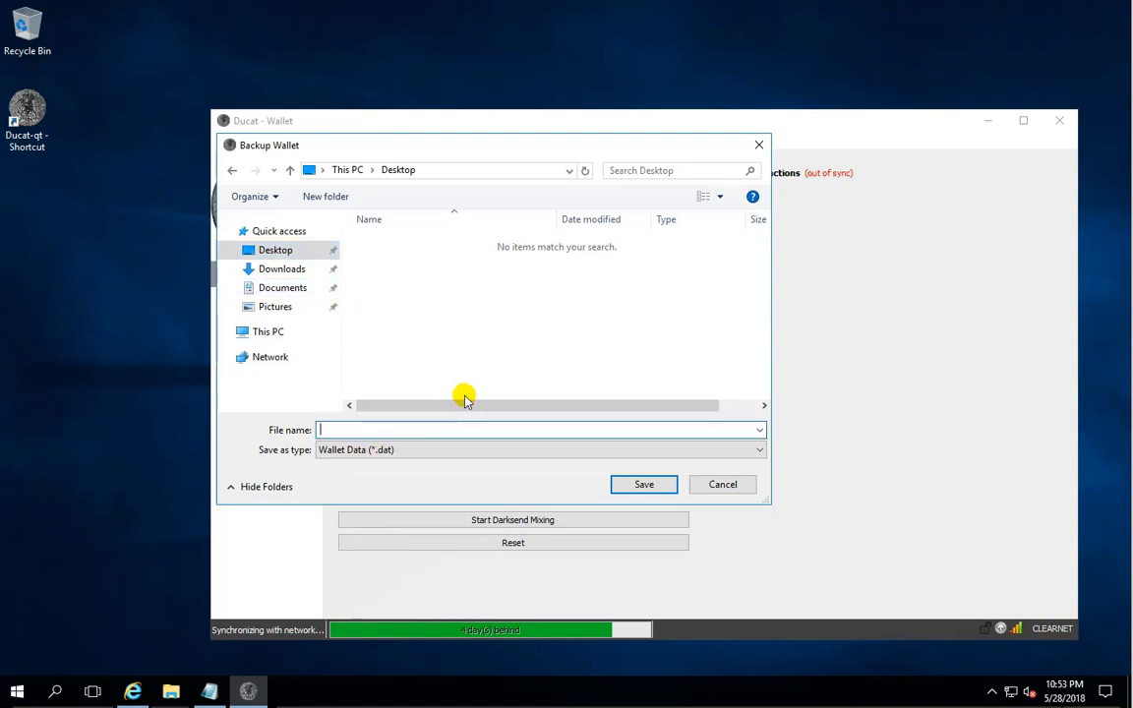
pyautogui.write('Ducat_05-28-18_wall')
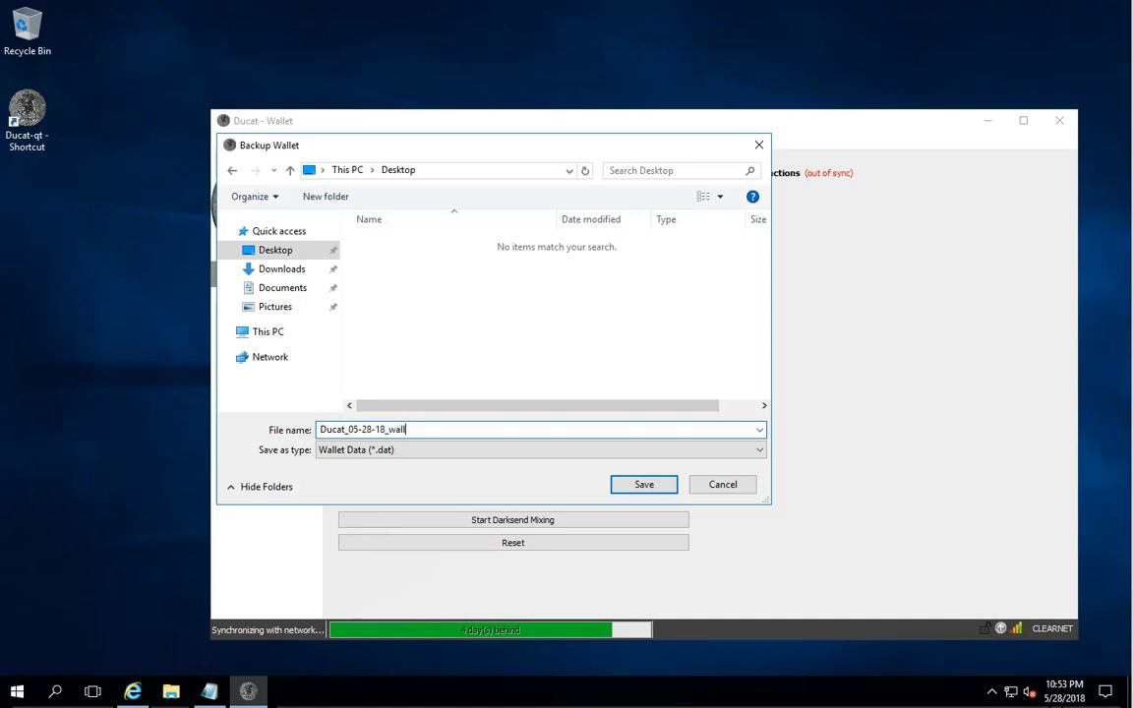
pyautogui.write('et.dat')
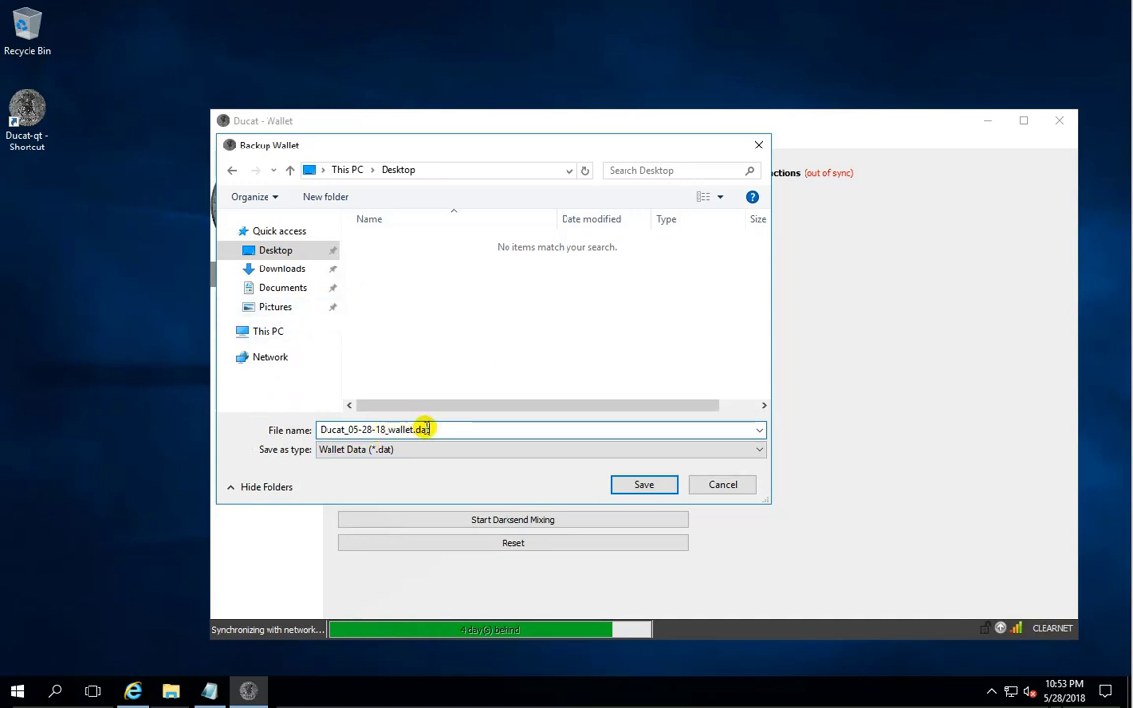
pyautogui.moveTo(430, 430); pyautogui.dragTo(295, 430)
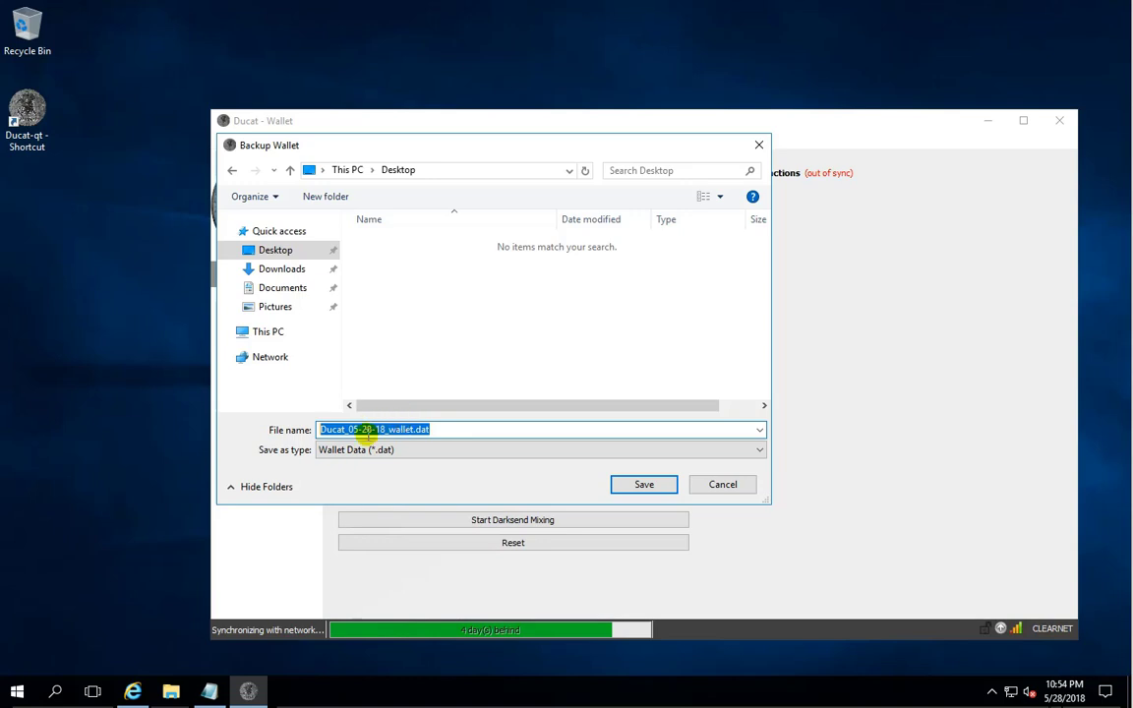
pyautogui.click(653, 483)
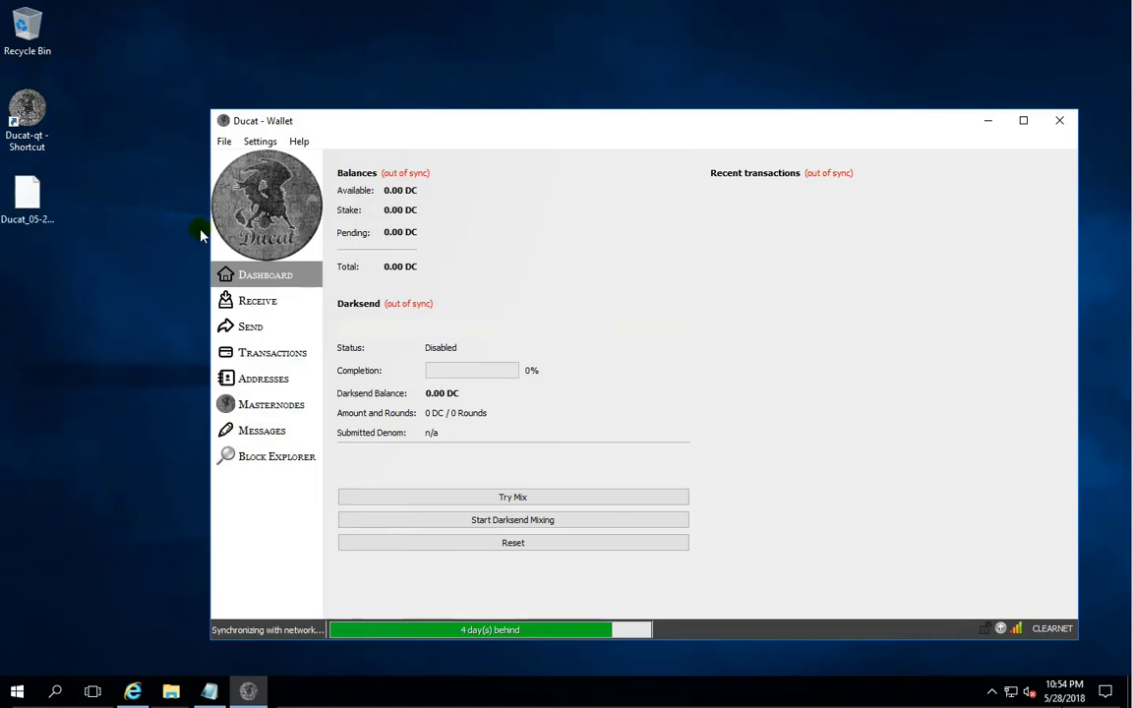
# - Select the Ducat_05-28-18_wallet.dat backup file on the desktop
pyautogui.click(23, 179)
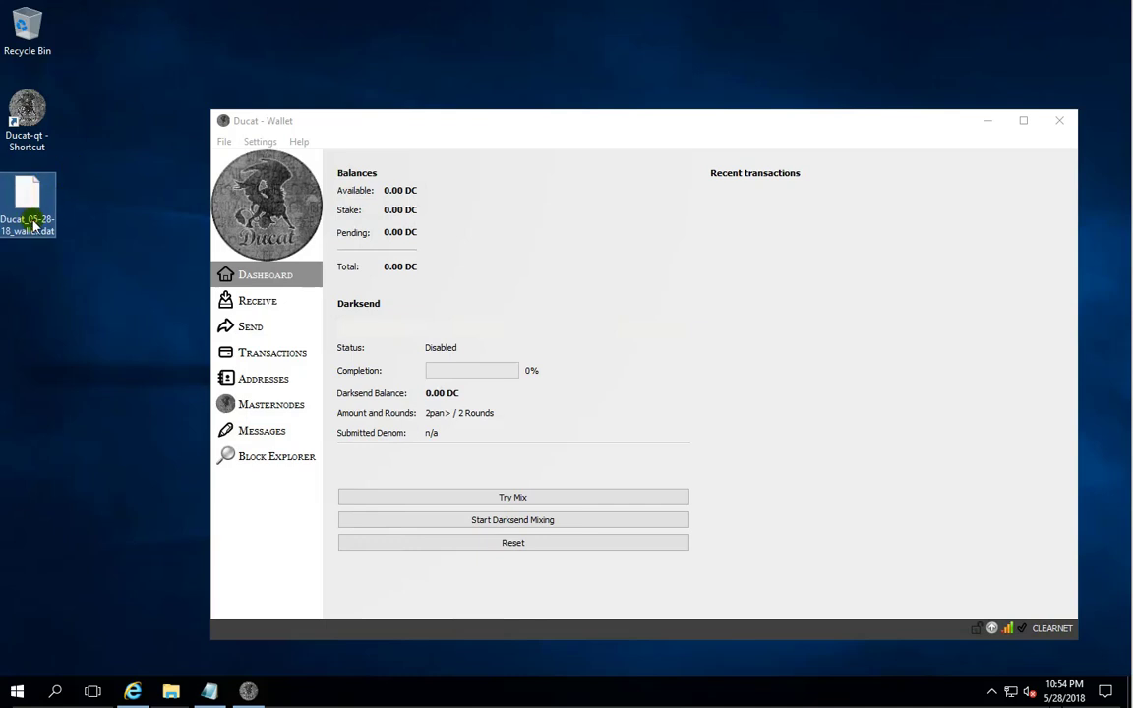
pyautogui.click(32, 213)
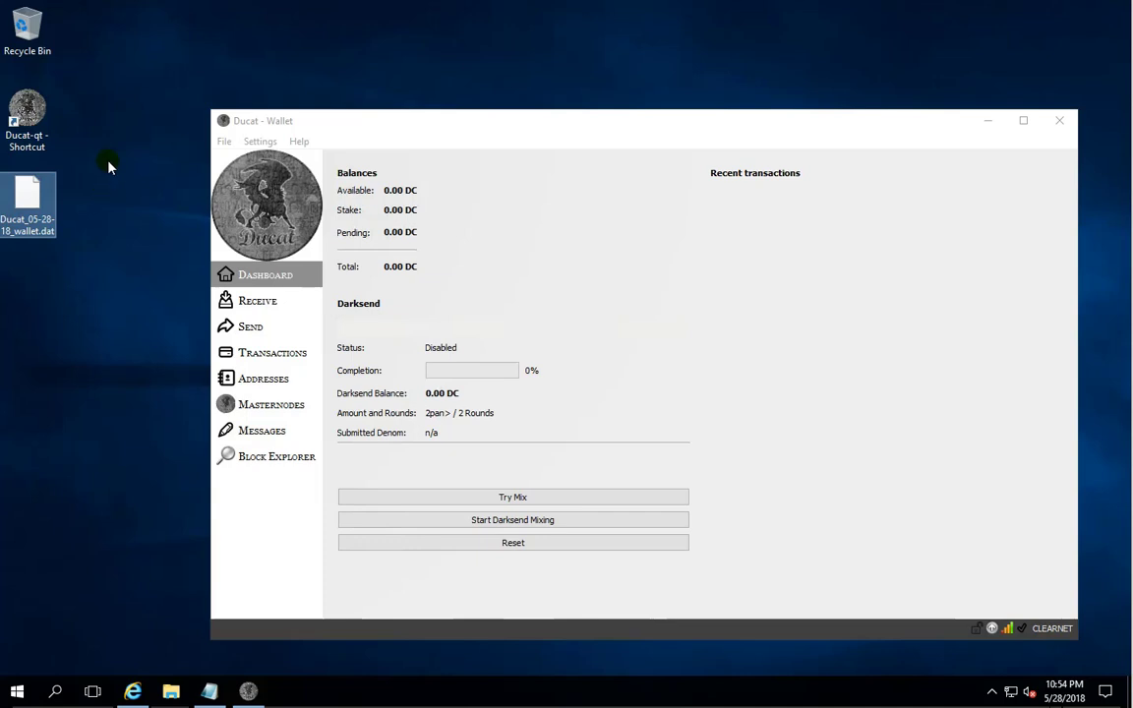
pyautogui.click(22, 204)
pyautogui.click(27, 202)
# - Return to the wallet, confirm it is fully synced, and show the Receive page
pyautogui.click(941, 551)
pyautogui.moveTo(1019, 632)
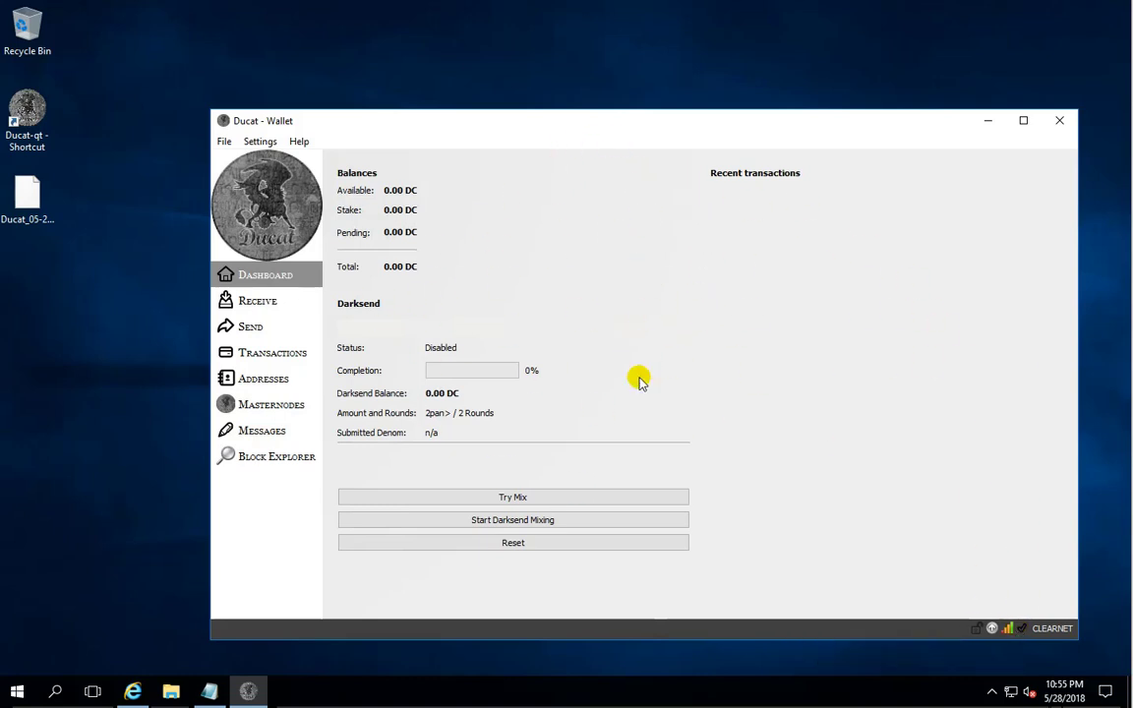
pyautogui.click(257, 301)
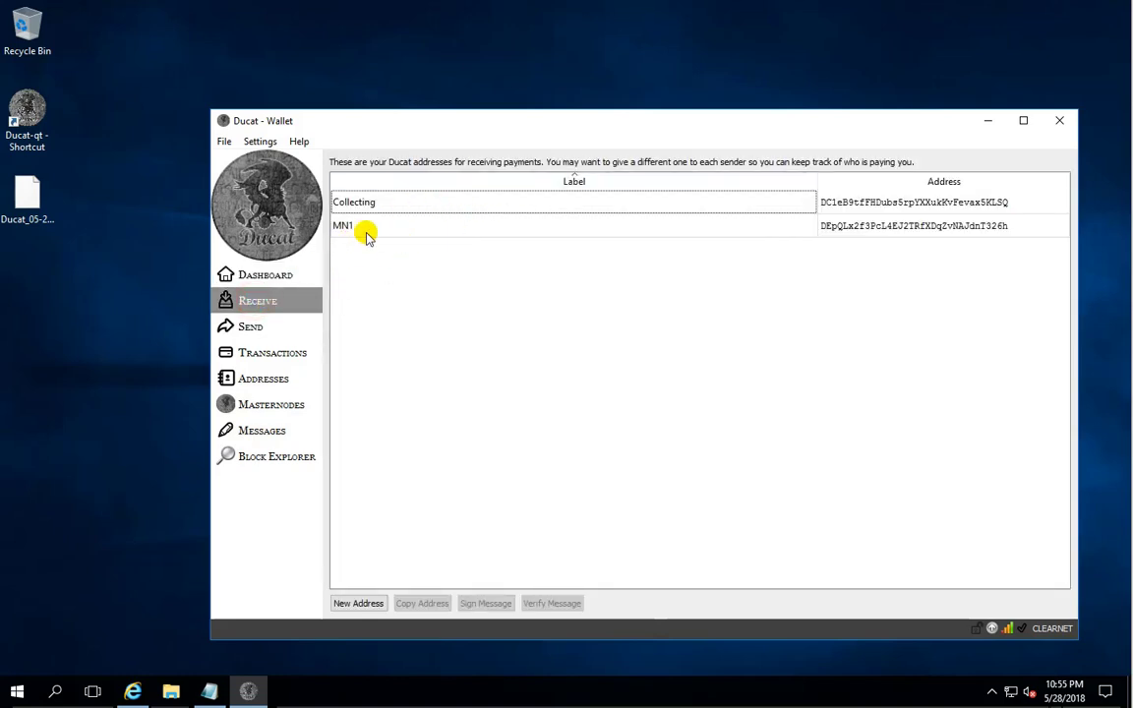
# - Copy the Collecting address from the Receive page's address list
pyautogui.click(284, 277)
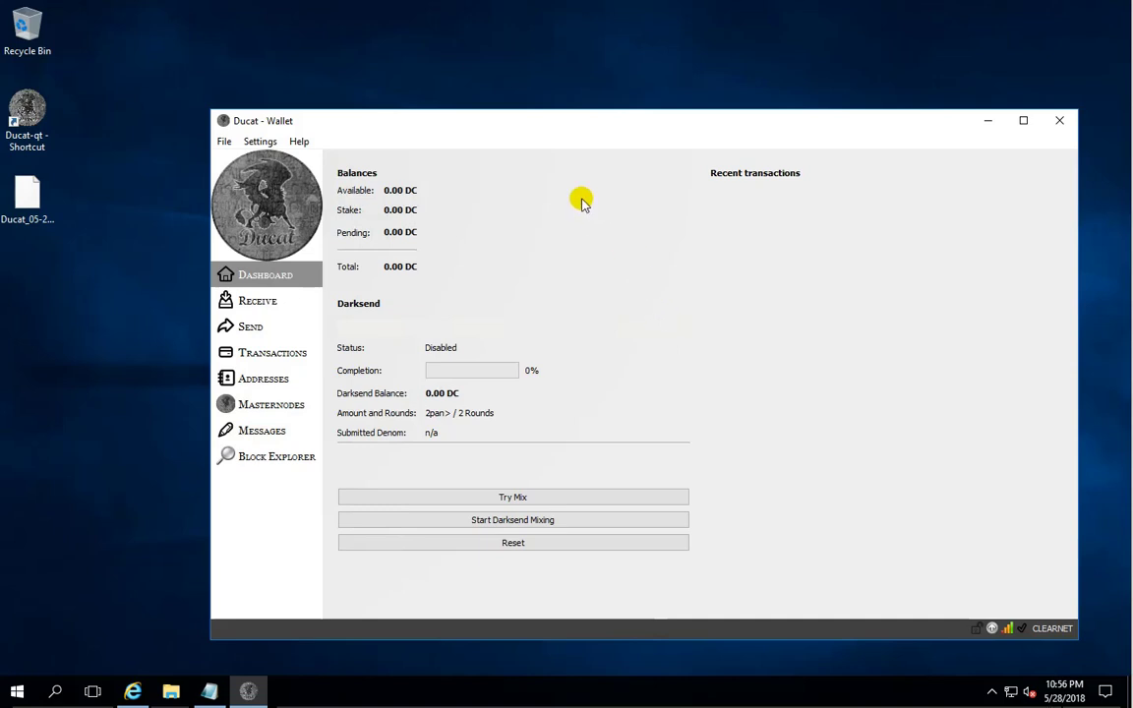
pyautogui.click(224, 142)
pyautogui.click(224, 142)
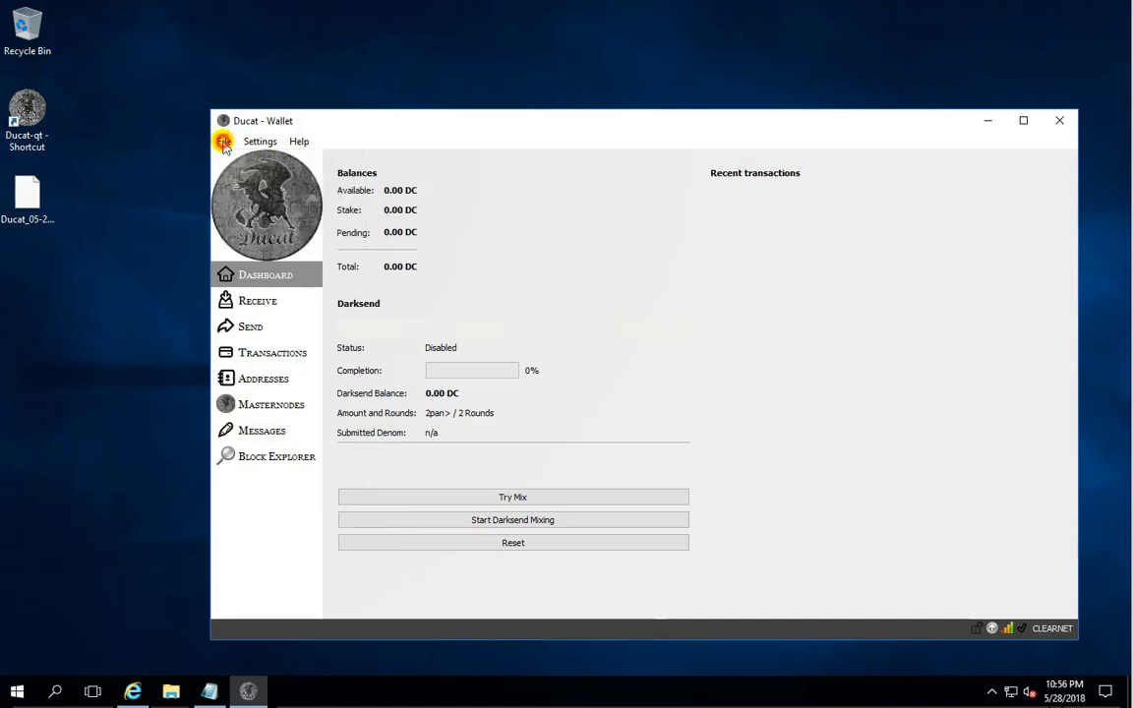
pyautogui.click(256, 299)
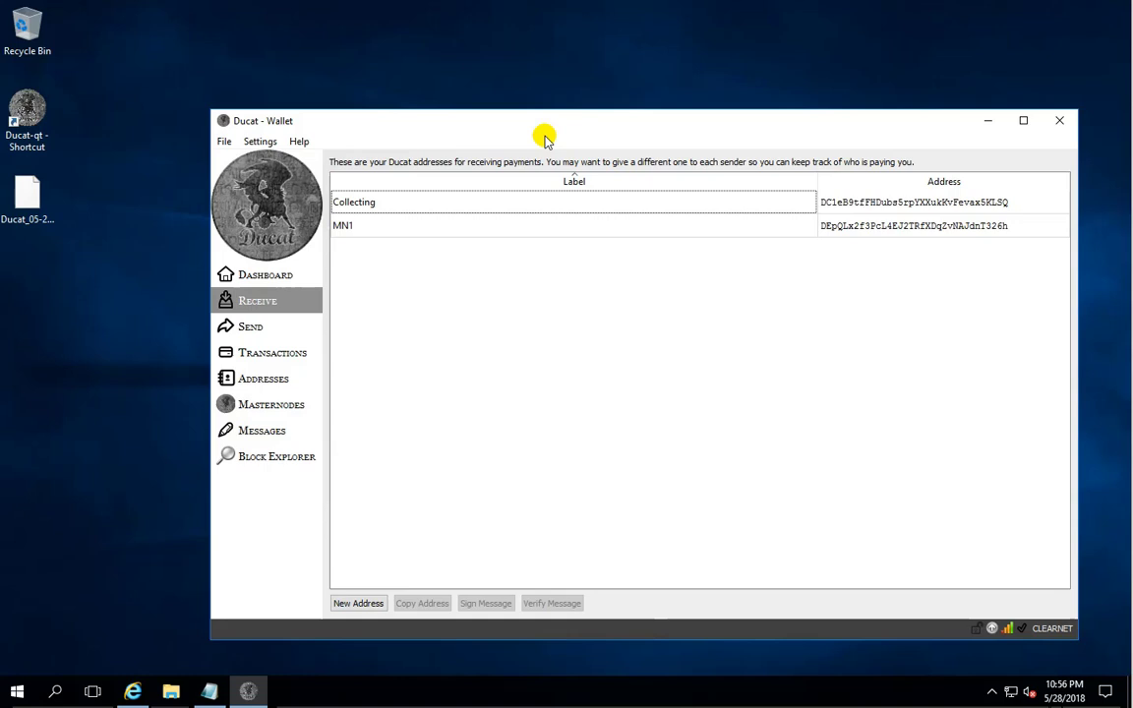
pyautogui.click(367, 205)
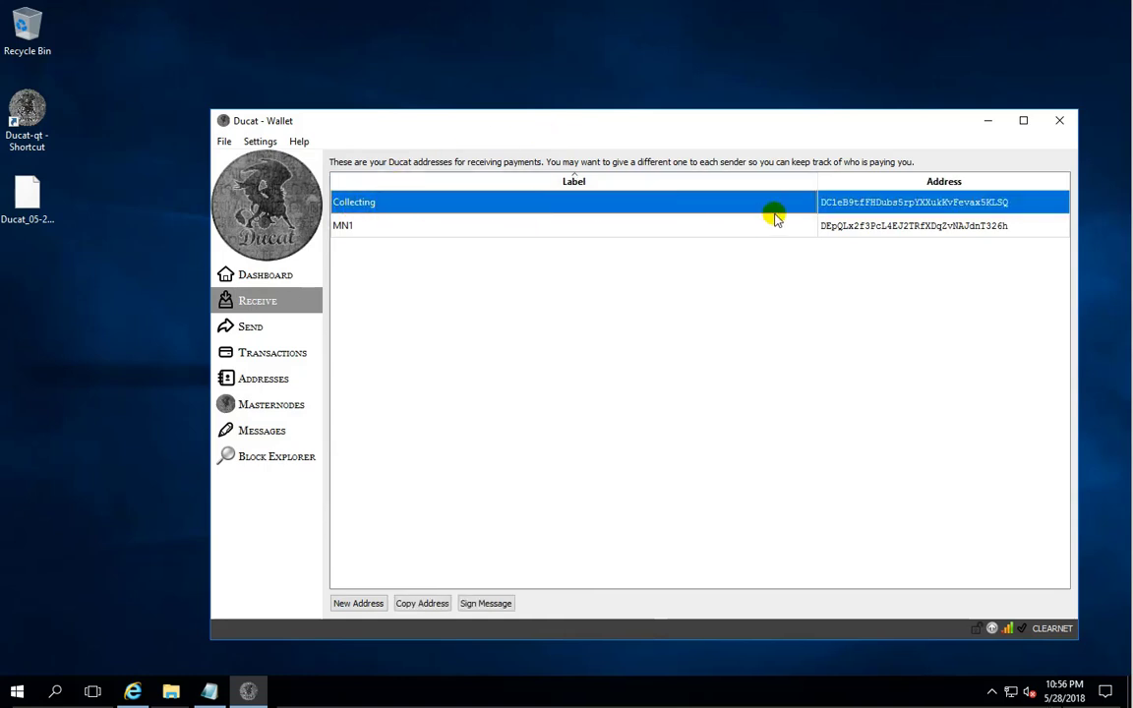
pyautogui.rightClick(843, 209)
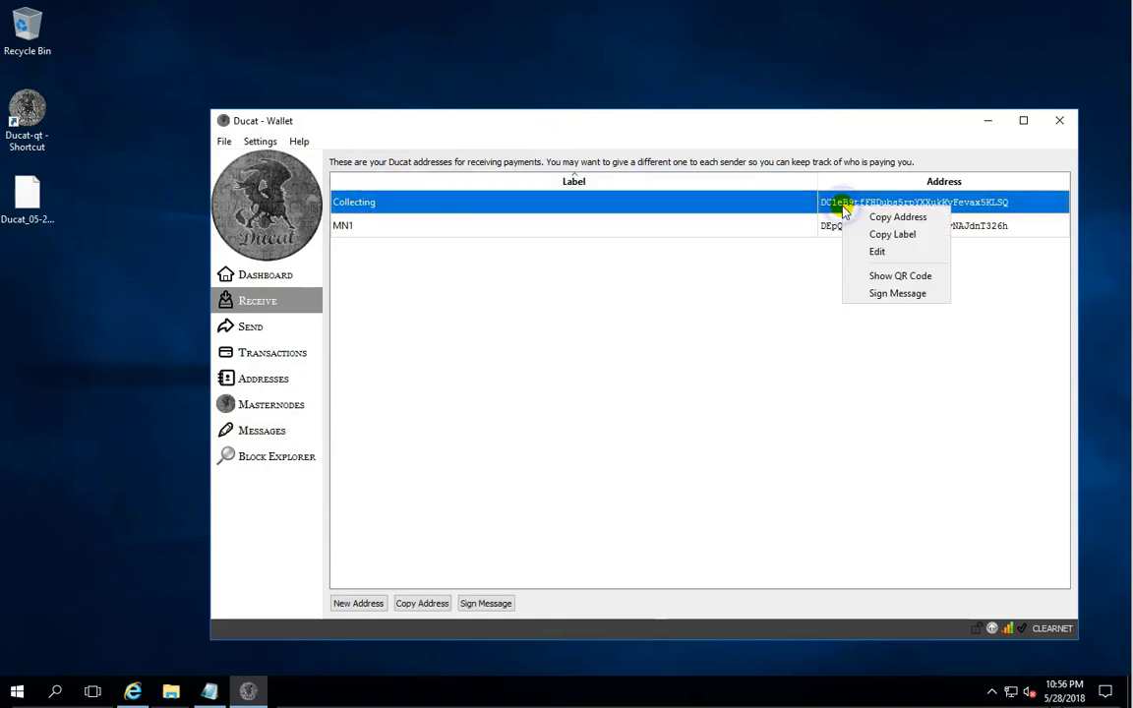
pyautogui.click(862, 216)
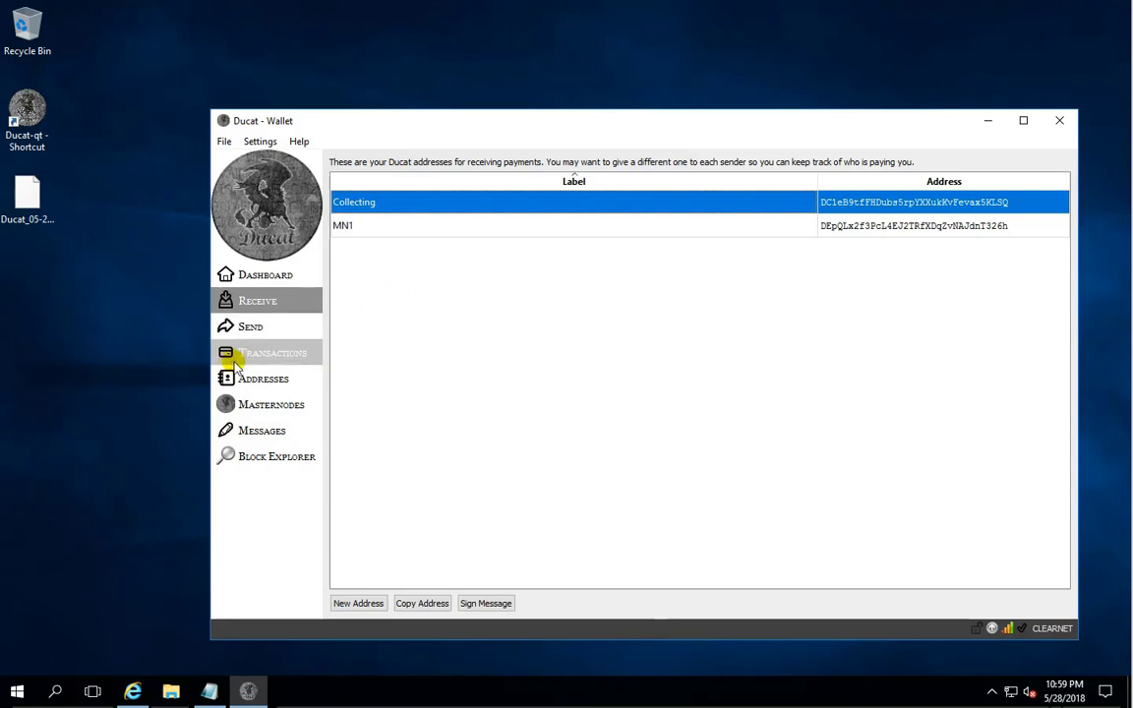
# - Check the incoming 3501.00 DC payment to Collecting on the Transactions page and its confirmation status
pyautogui.click(252, 354)
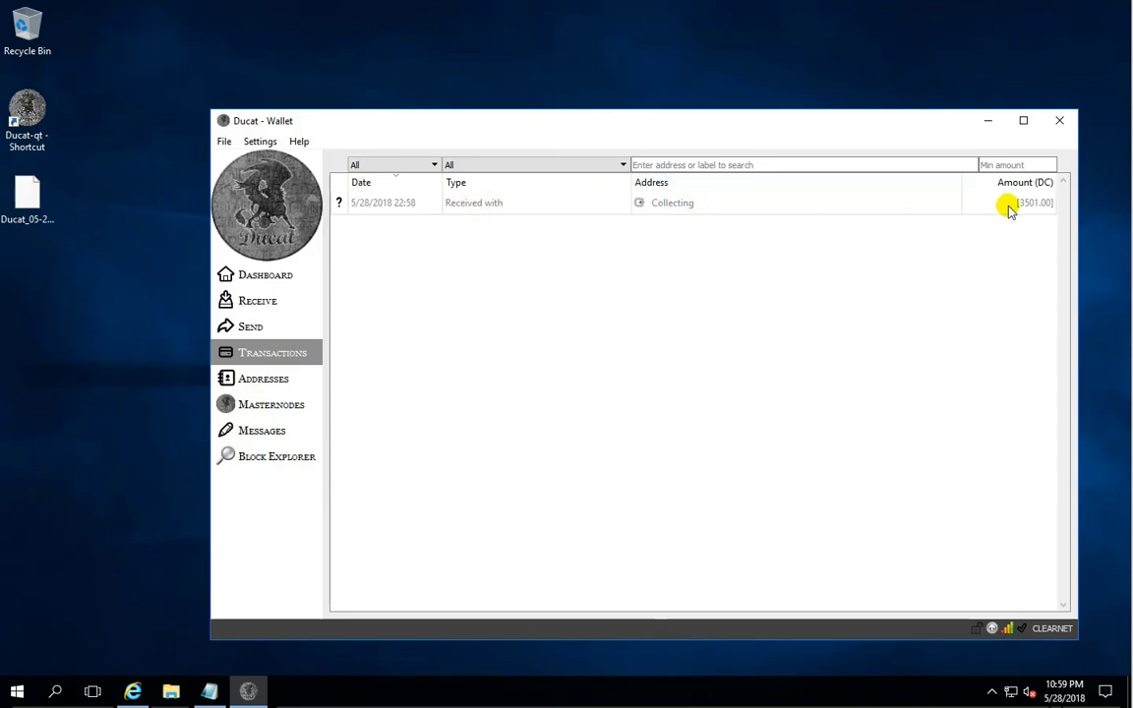
pyautogui.moveTo(1033, 212)
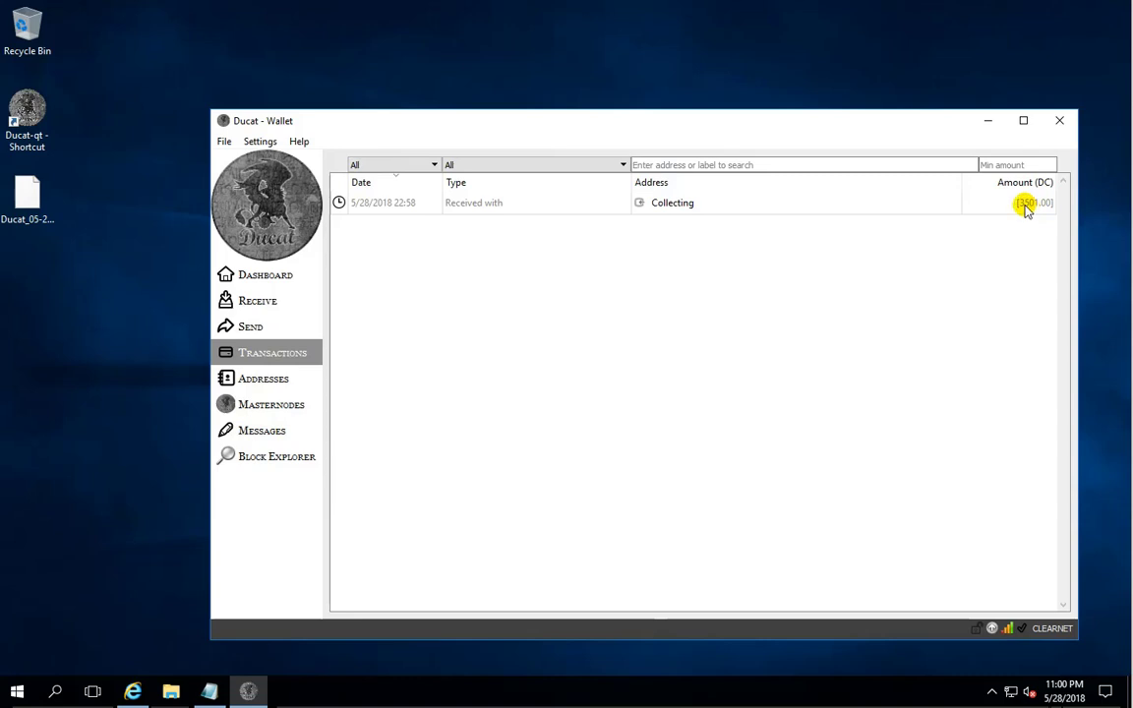
# - Show the Send page with empty payment fields and a 3501.00 DC balance
pyautogui.moveTo(1026, 210)
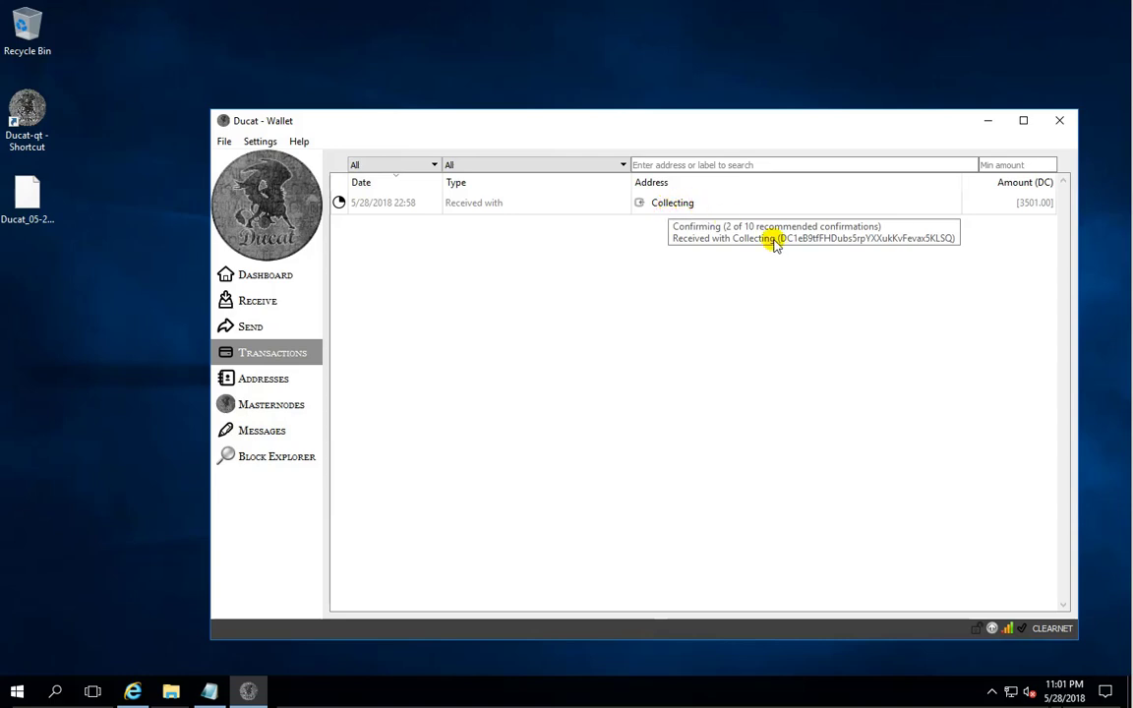
pyautogui.click(275, 325)
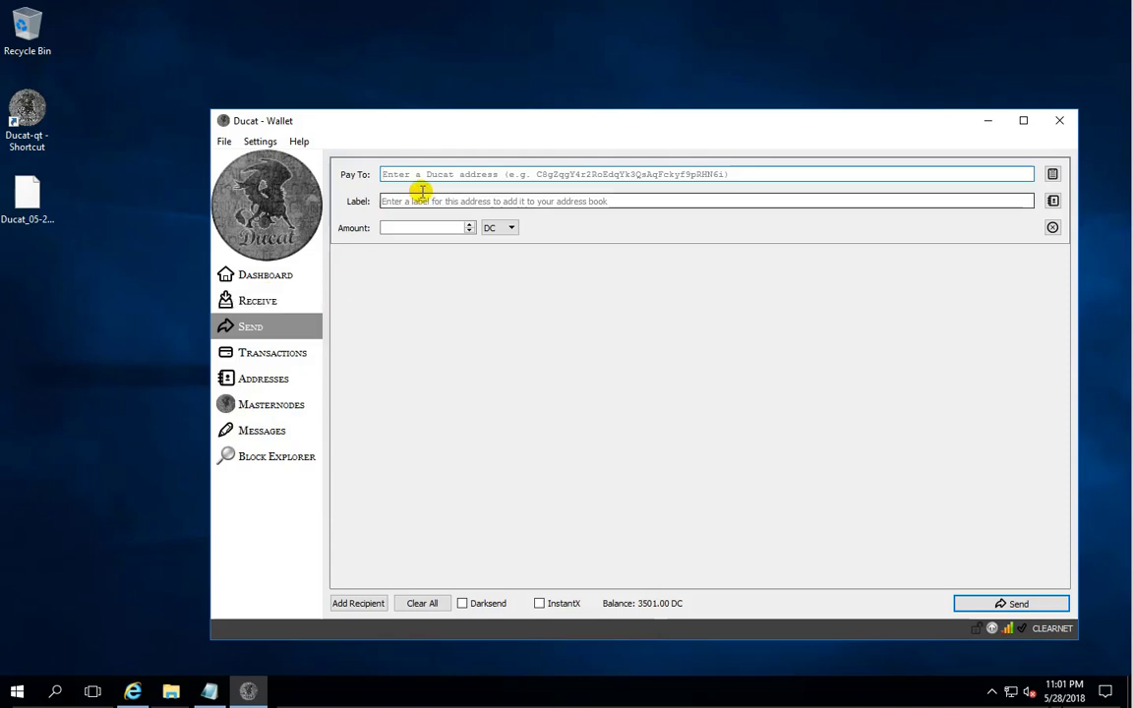
# - Copy the MN1 address from the Receive list
pyautogui.click(264, 305)
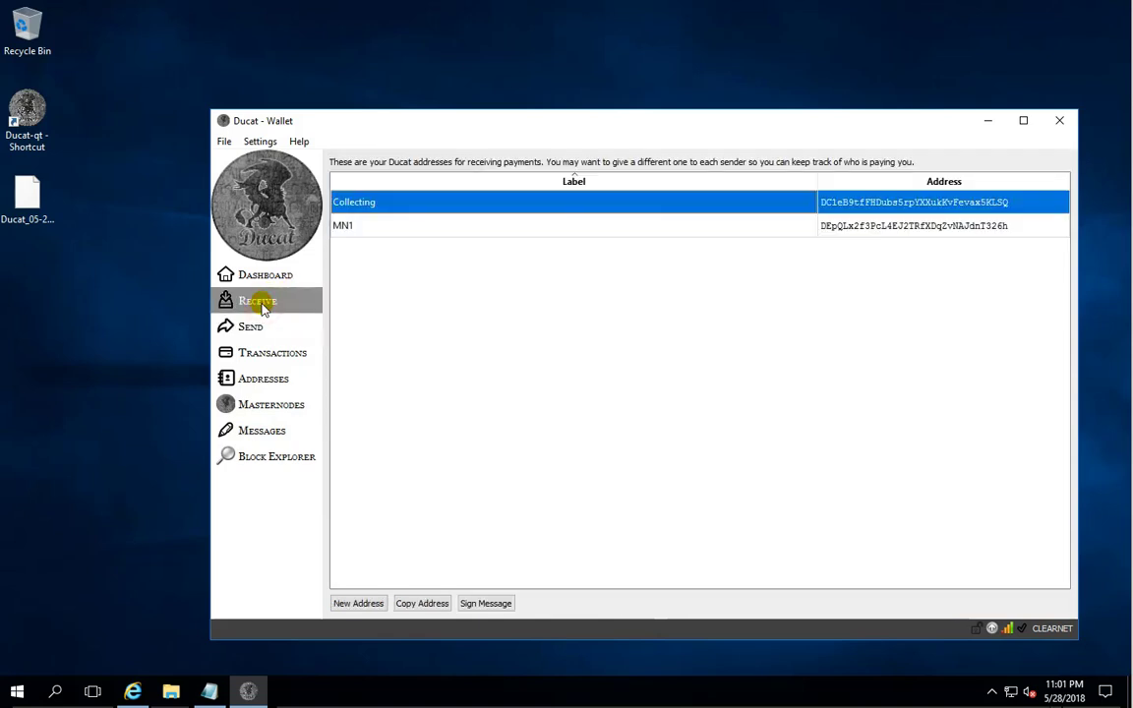
pyautogui.rightClick(369, 225)
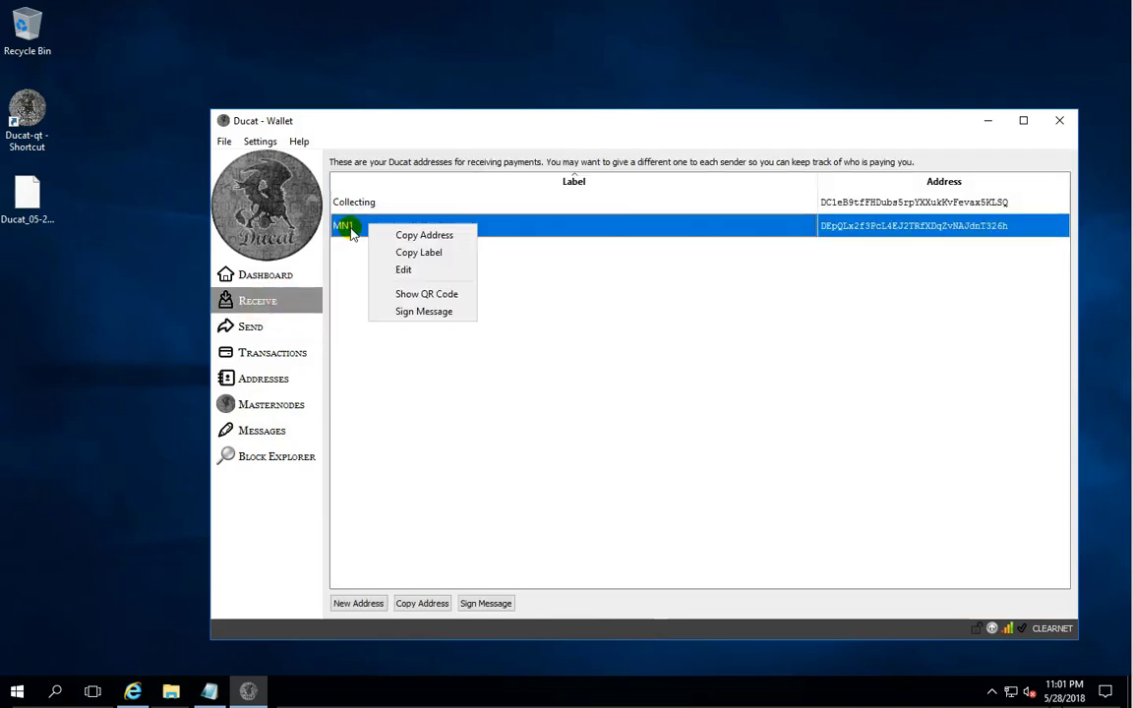
pyautogui.click(424, 236)
# - Paste the MN1 address as the Pay To recipient and move to the Amount field for 3500 DC
pyautogui.click(268, 324)
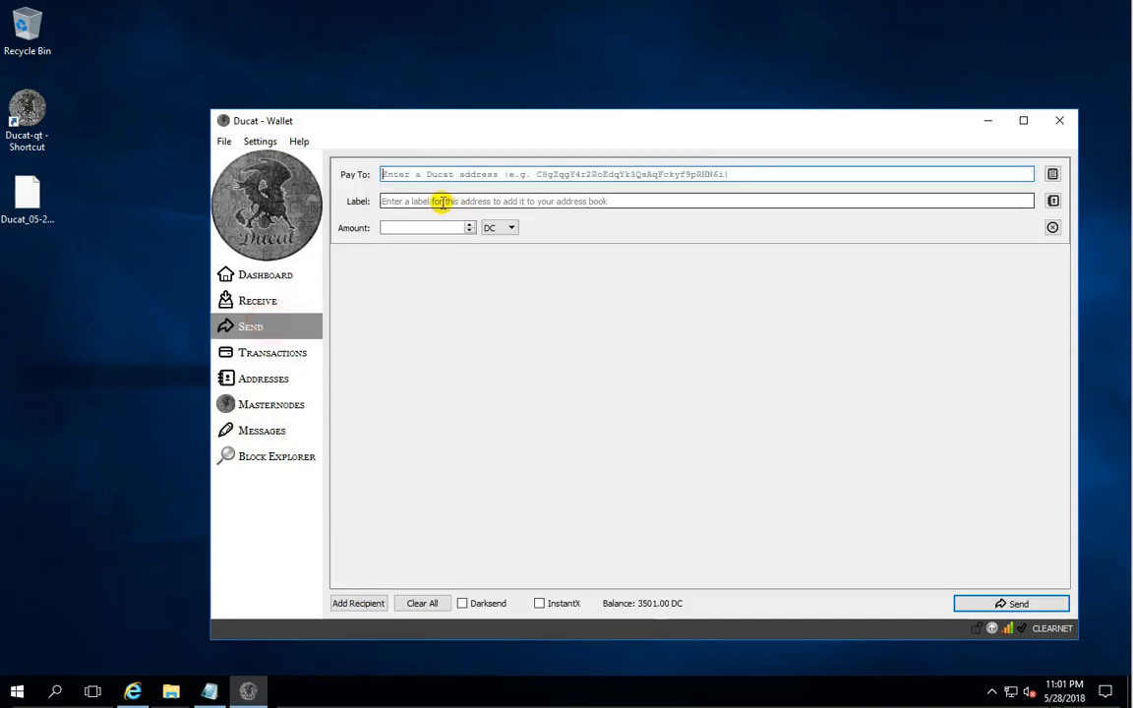
pyautogui.rightClick(439, 174)
pyautogui.click(480, 255)
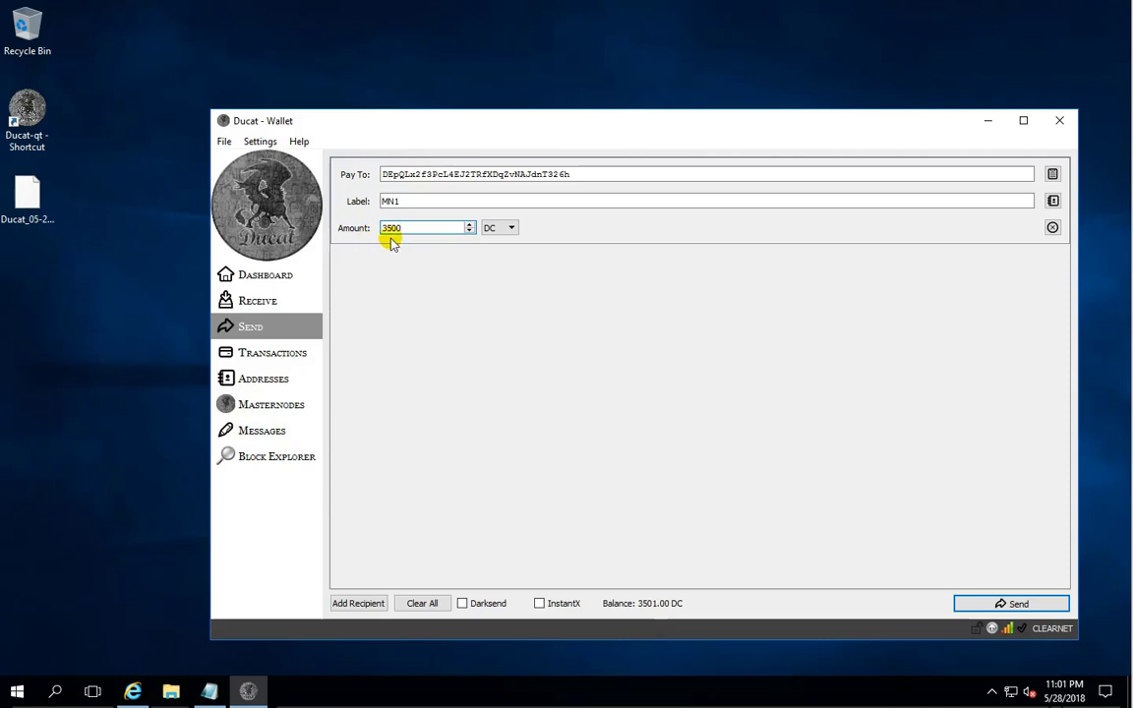
pyautogui.click(403, 234)
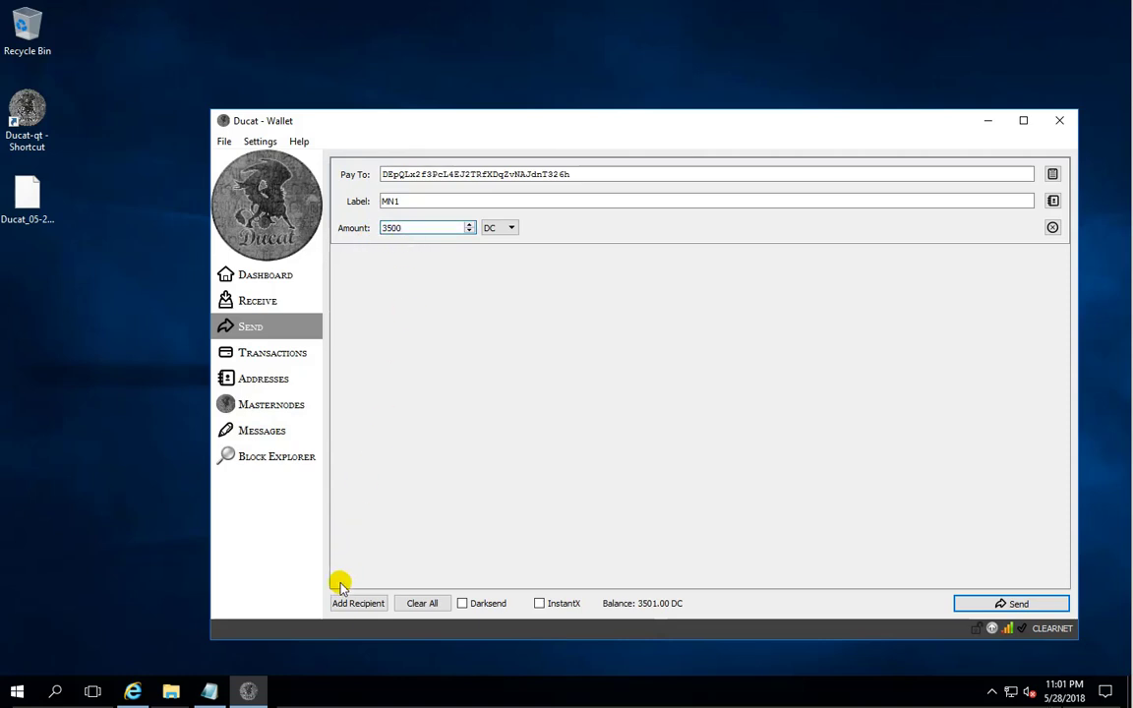
# - Send 3500.00 DC to the MN1 address, confirming the 0.01 DC fee
pyautogui.click(1008, 604)
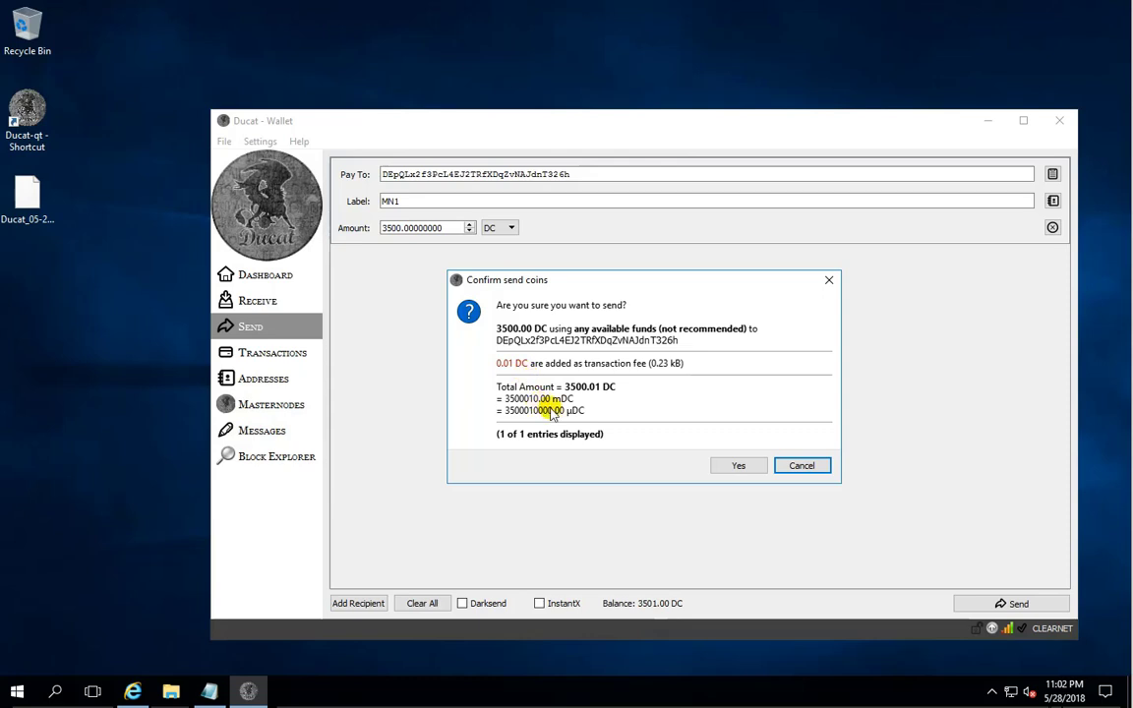
pyautogui.click(733, 470)
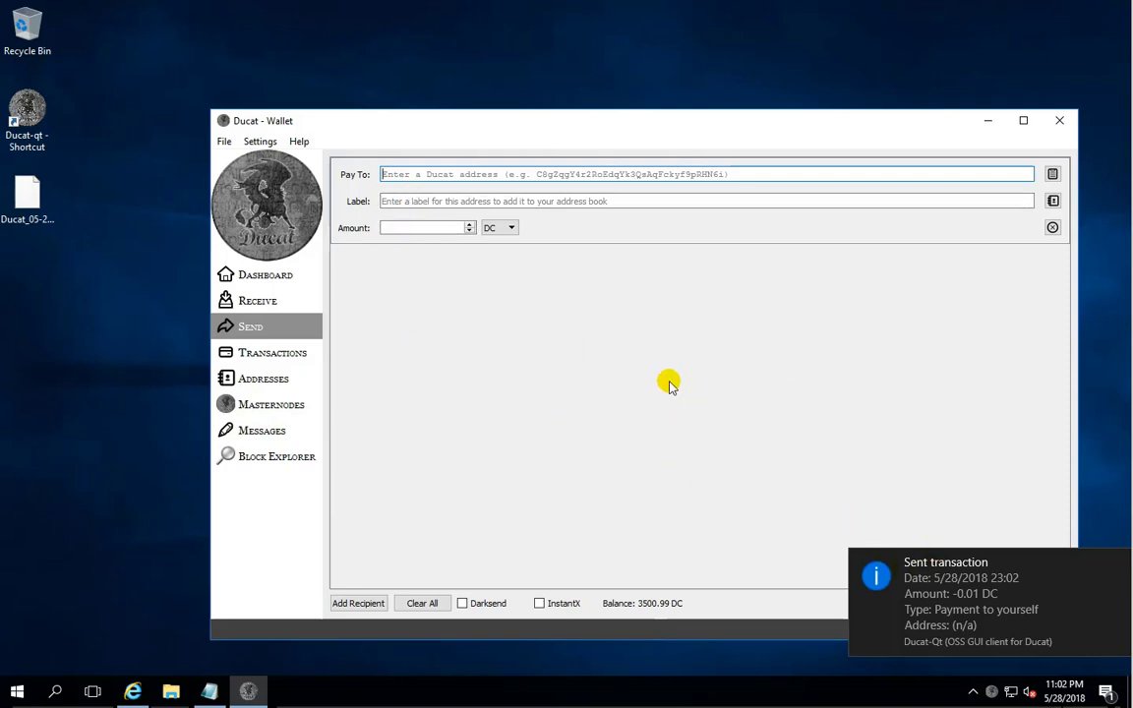
# - Open the Transactions page to see the -0.01 DC Payment to yourself entry
pyautogui.click(268, 359)
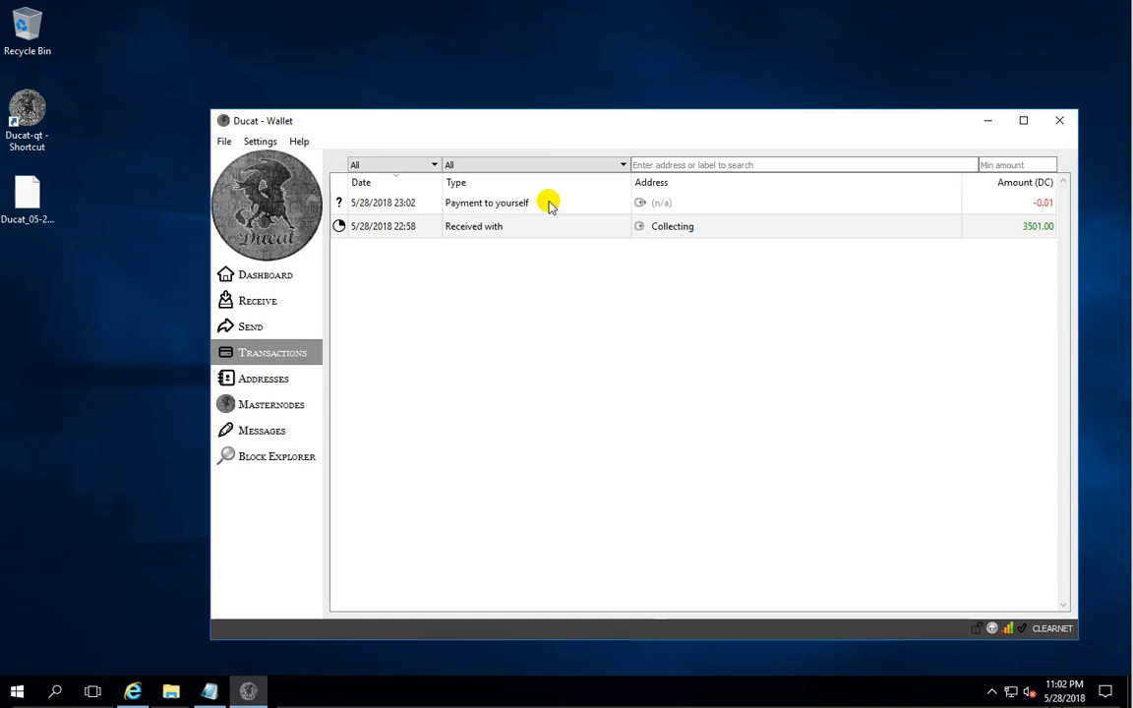
pyautogui.moveTo(551, 206)
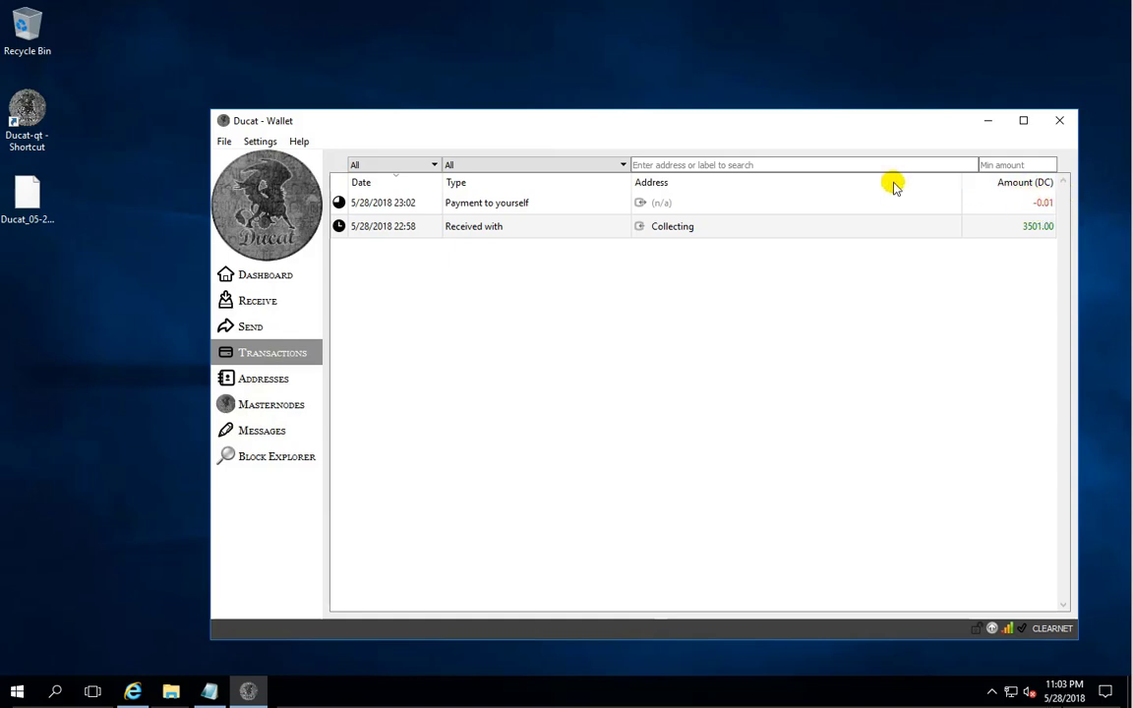
# - Check the Payment to yourself details and wait until both transactions show confirmed
pyautogui.doubleClick(513, 203)
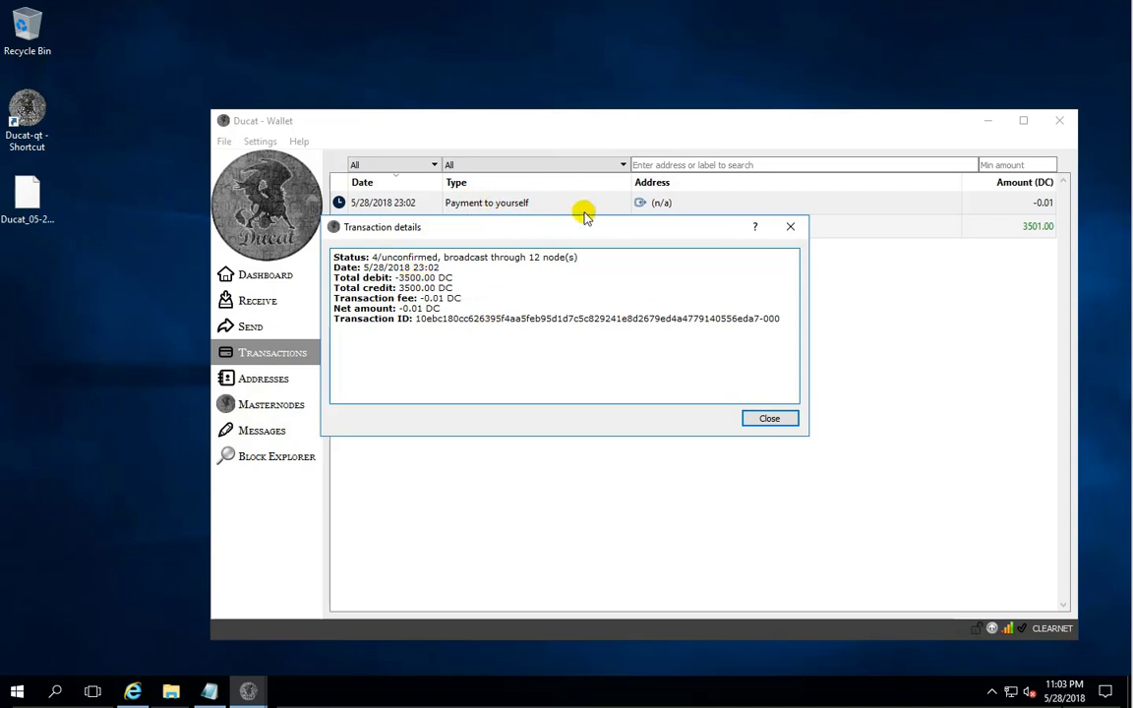
pyautogui.click(769, 416)
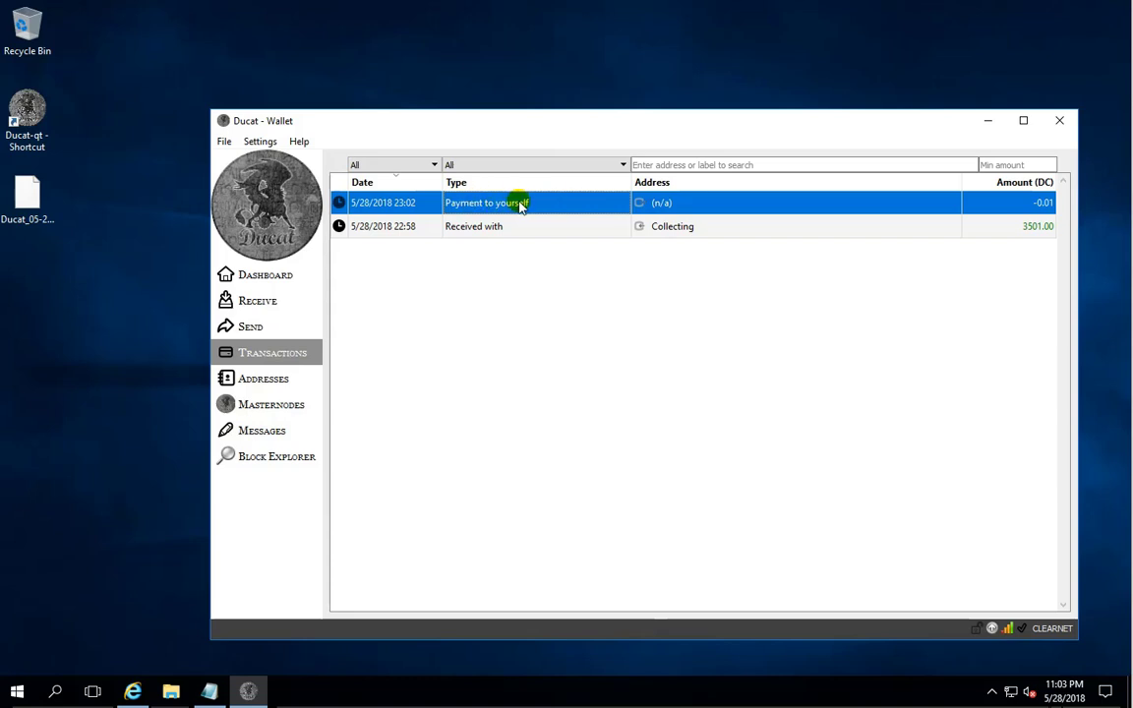
pyautogui.moveTo(517, 209)
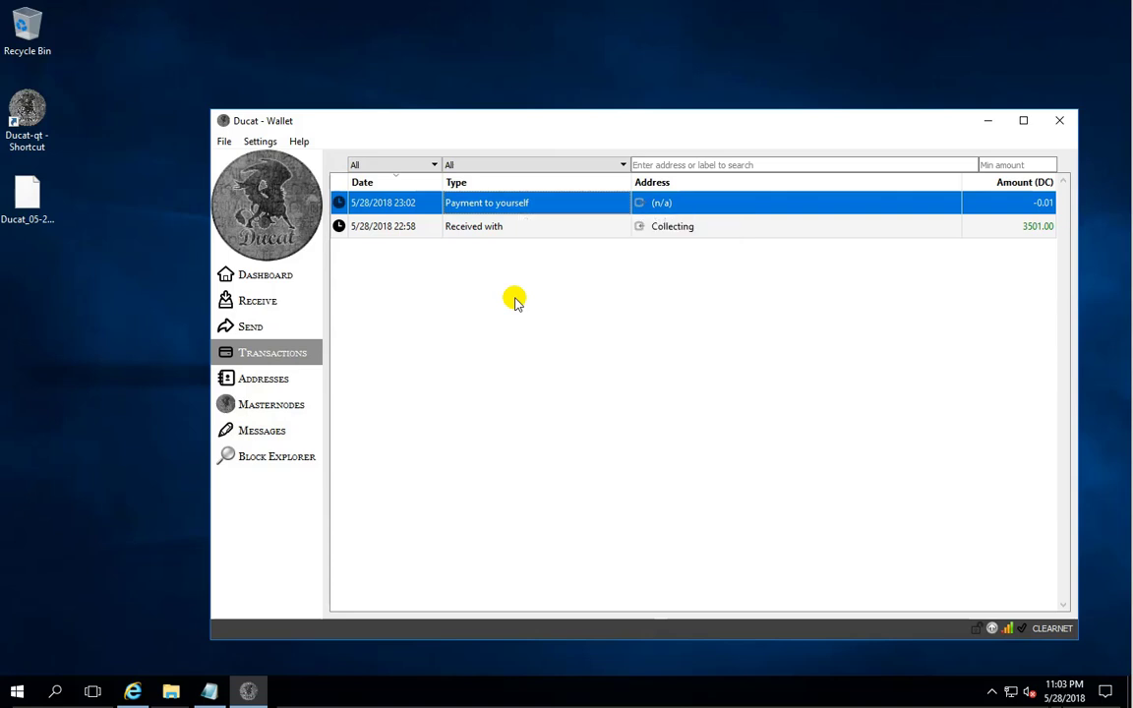
pyautogui.click(565, 204)
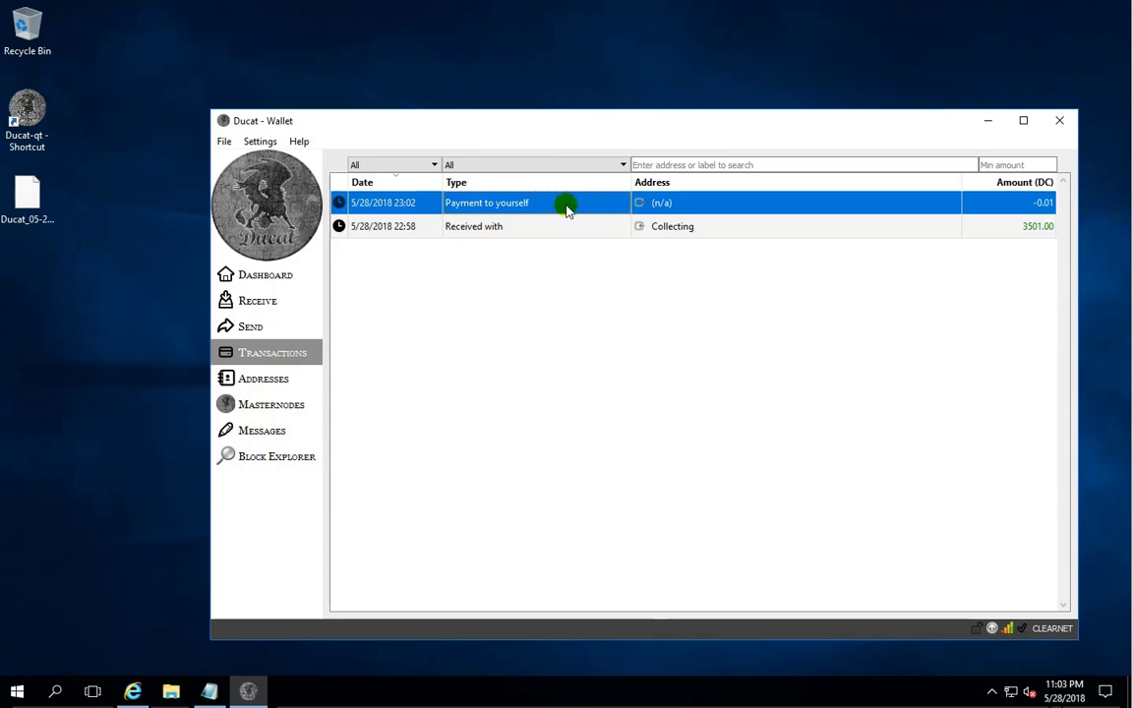
pyautogui.moveTo(567, 210)
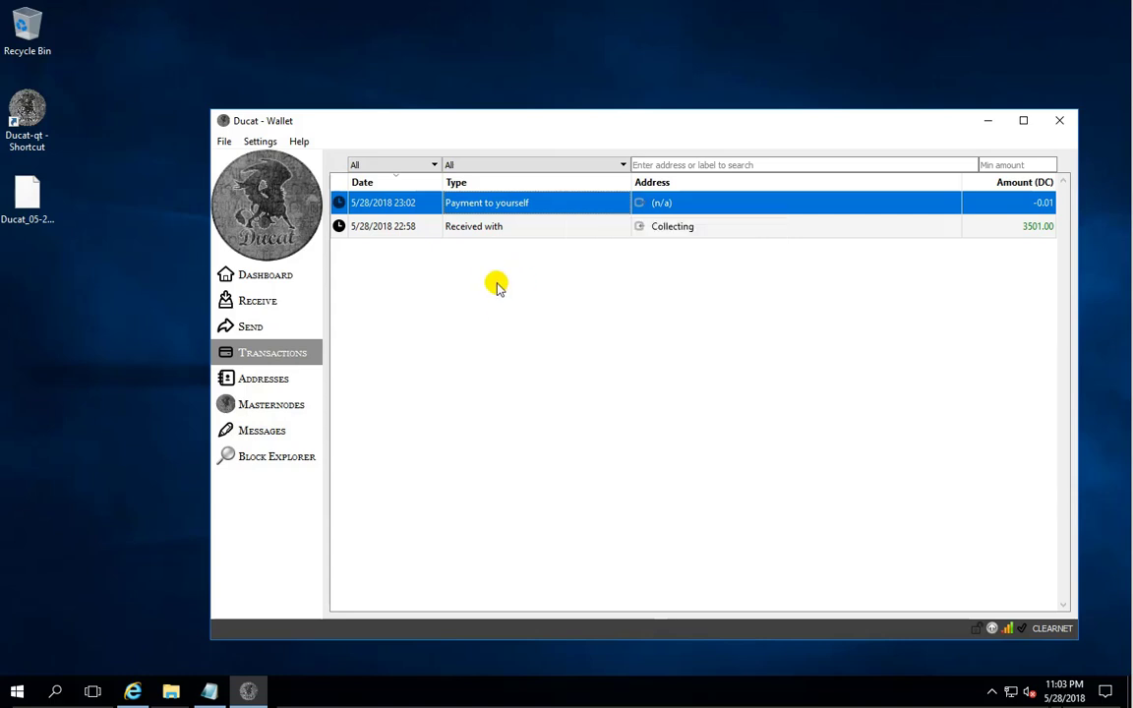
pyautogui.click(489, 203)
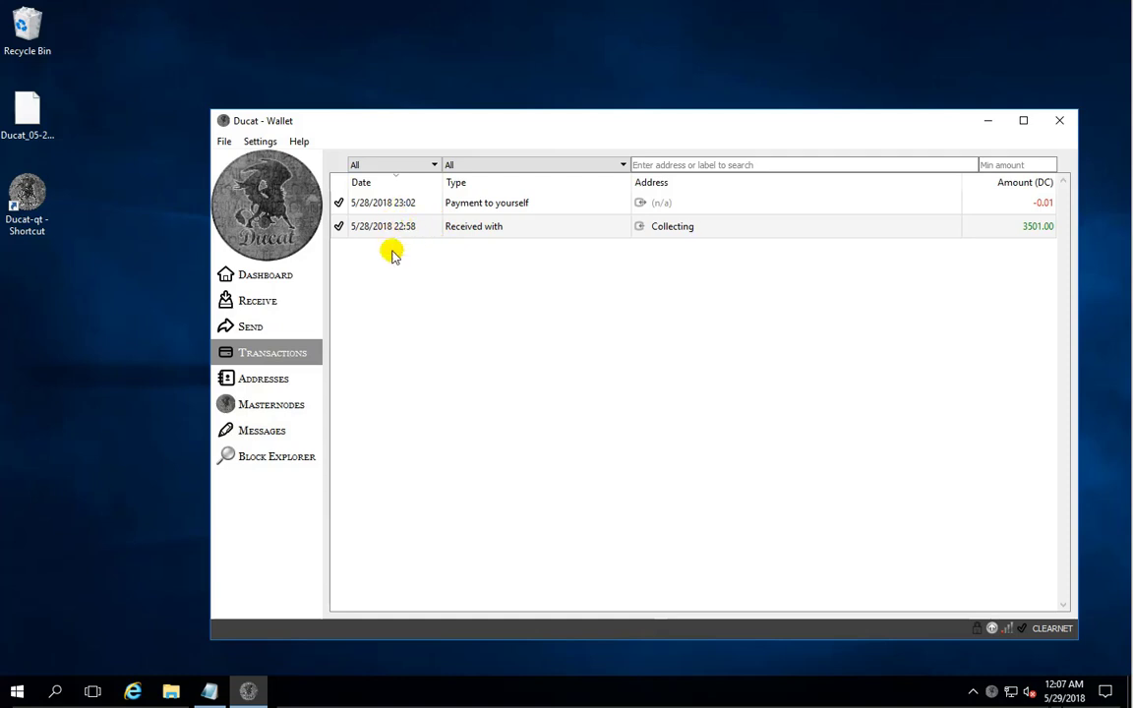
# - Run 'masternode genkey' in the debug console and select the generated masternode private key
pyautogui.click(300, 142)
pyautogui.click(323, 160)
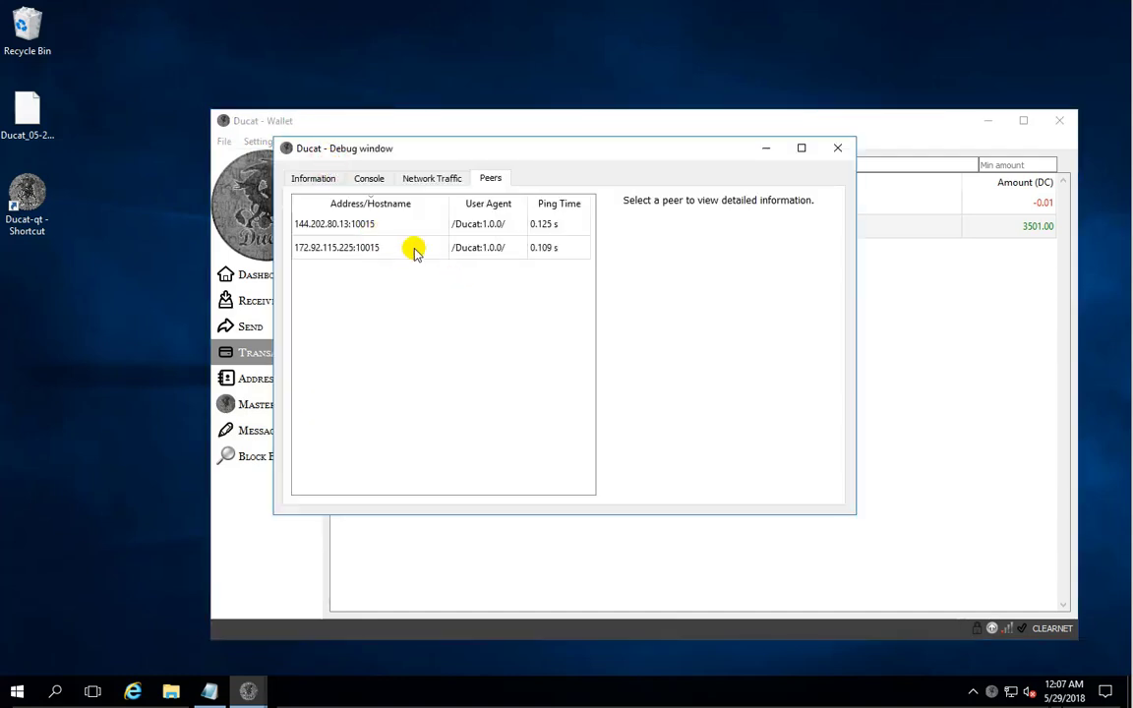
pyautogui.click(369, 178)
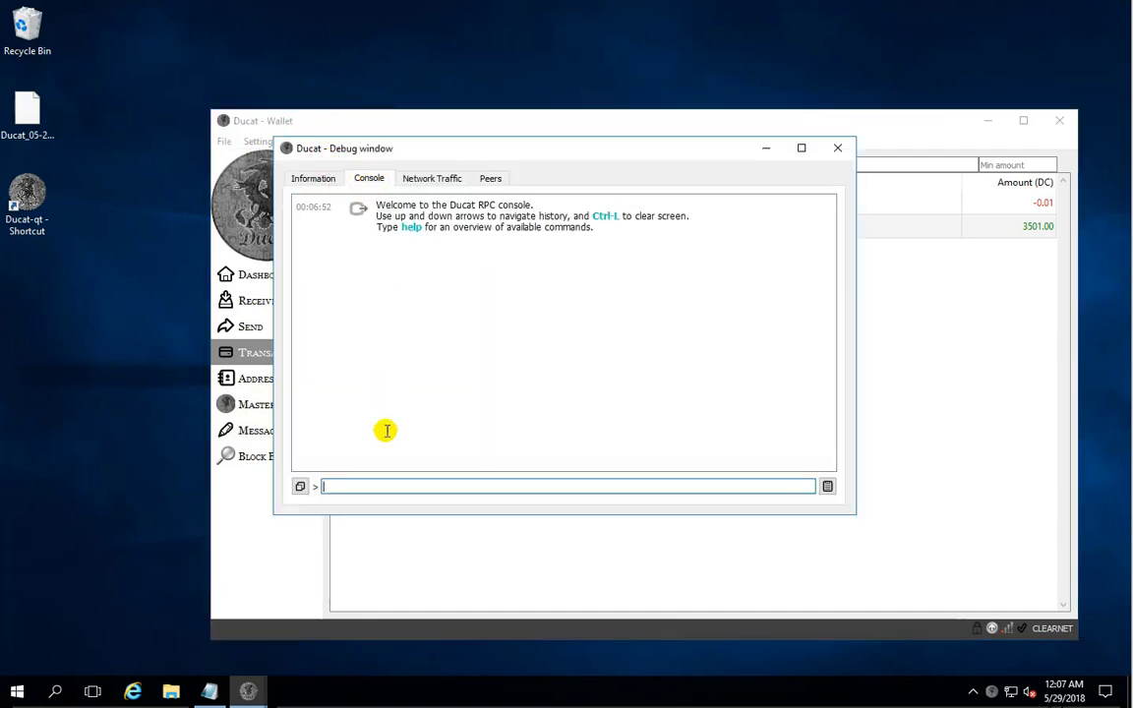
pyautogui.click(395, 482)
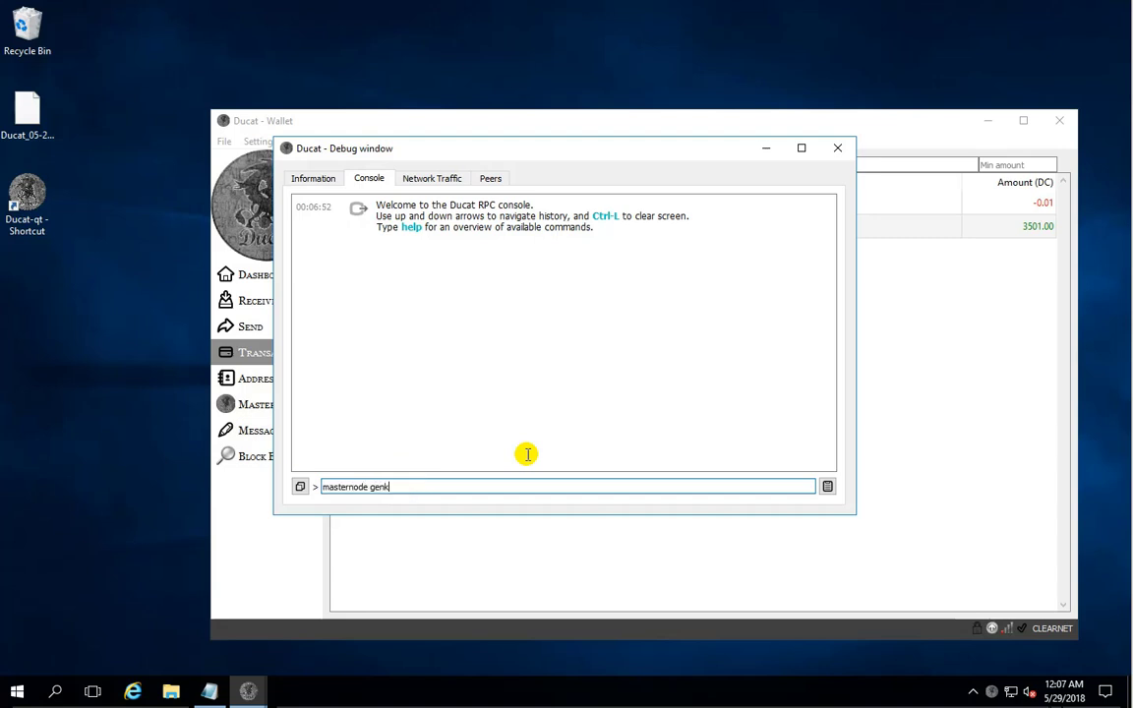
pyautogui.write('masternode genkey')
pyautogui.press('Return')
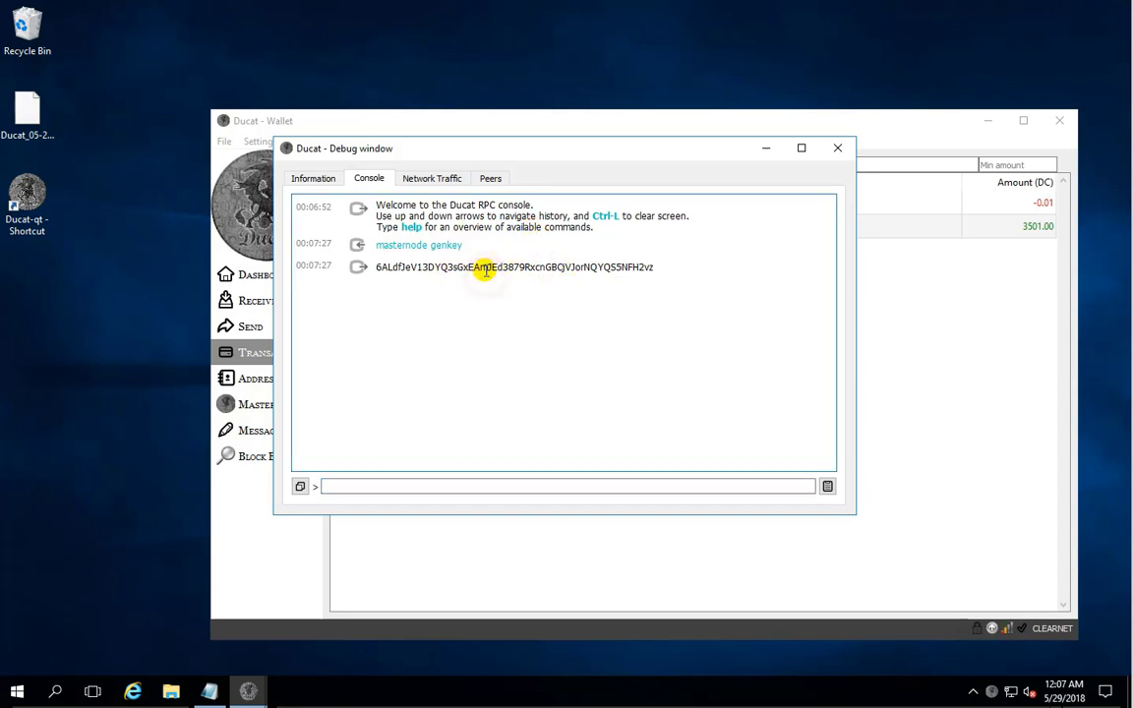
pyautogui.doubleClick(483, 269)
pyautogui.moveTo(502, 154); pyautogui.dragTo(761, 248)
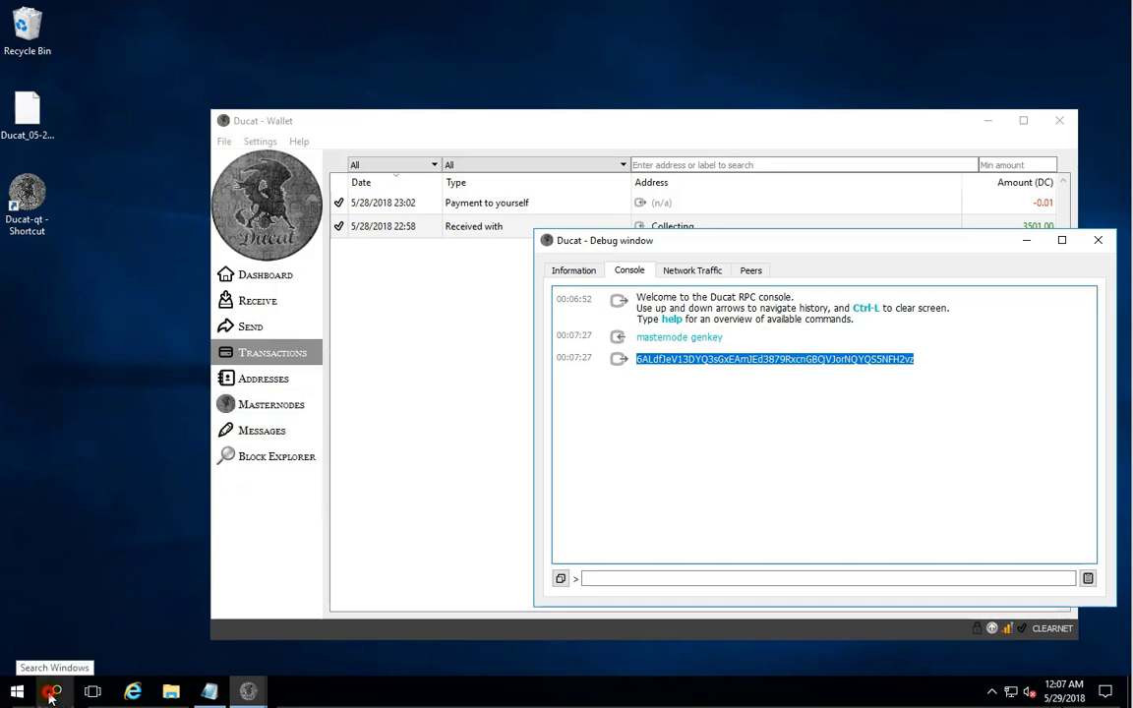
# - Search %appdata% and open the Ducat folder under AppData\Roaming
pyautogui.click(55, 692)
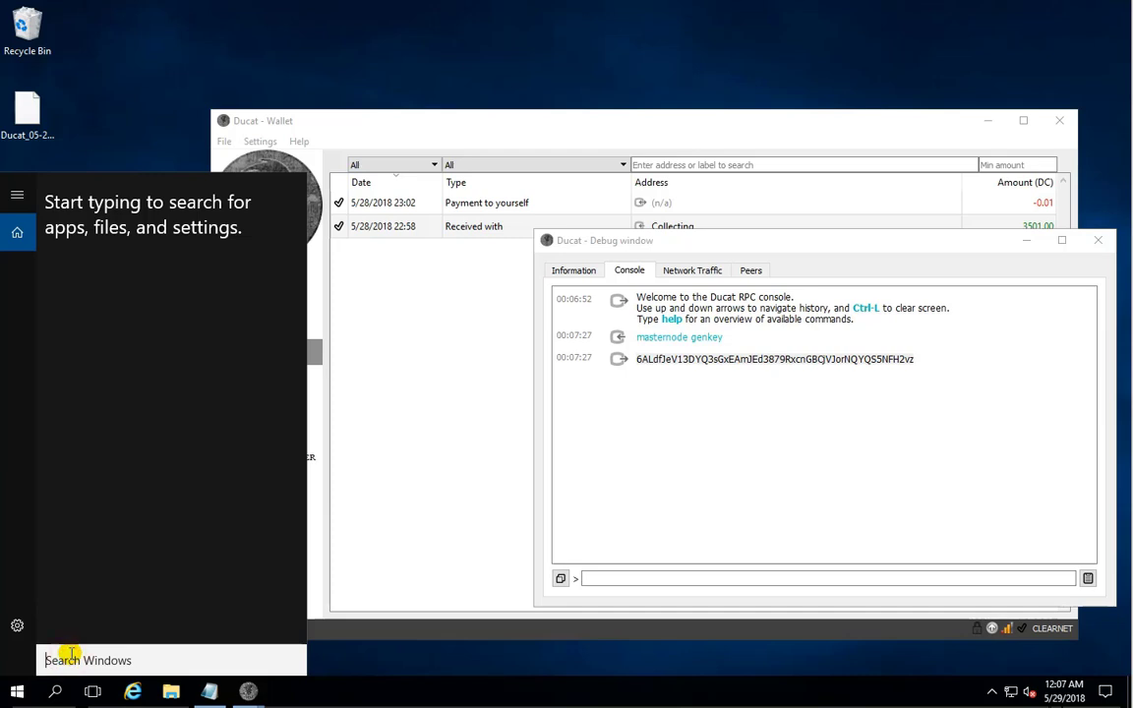
pyautogui.write('%ap')
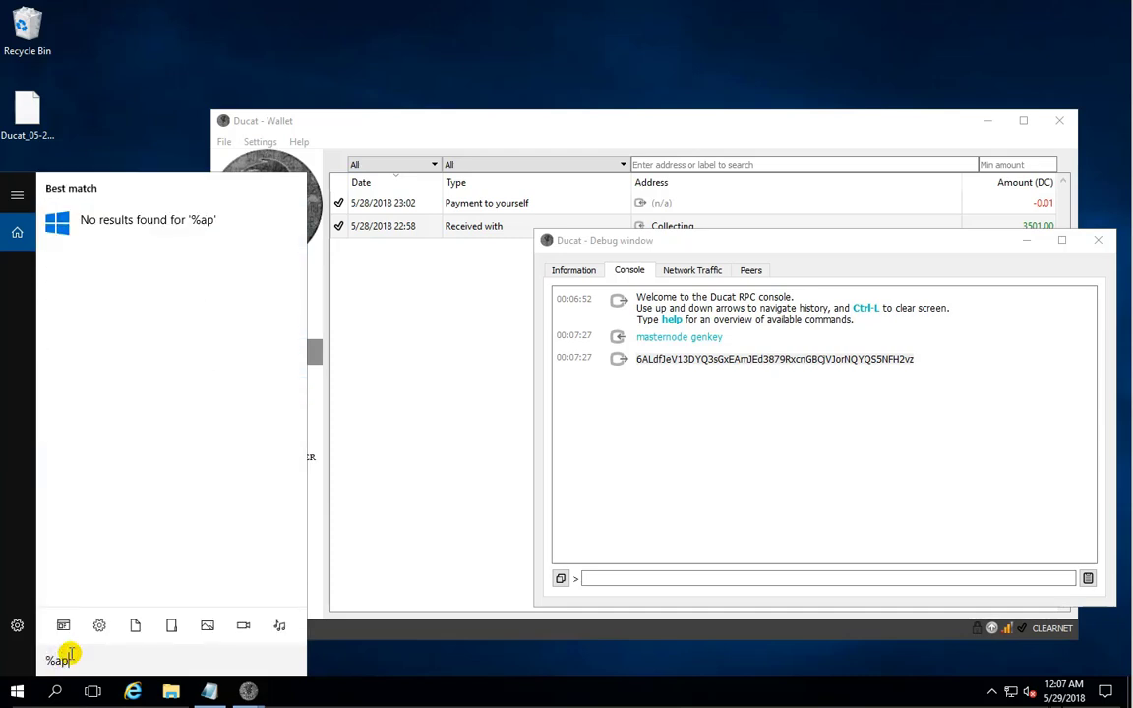
pyautogui.write('pdata%')
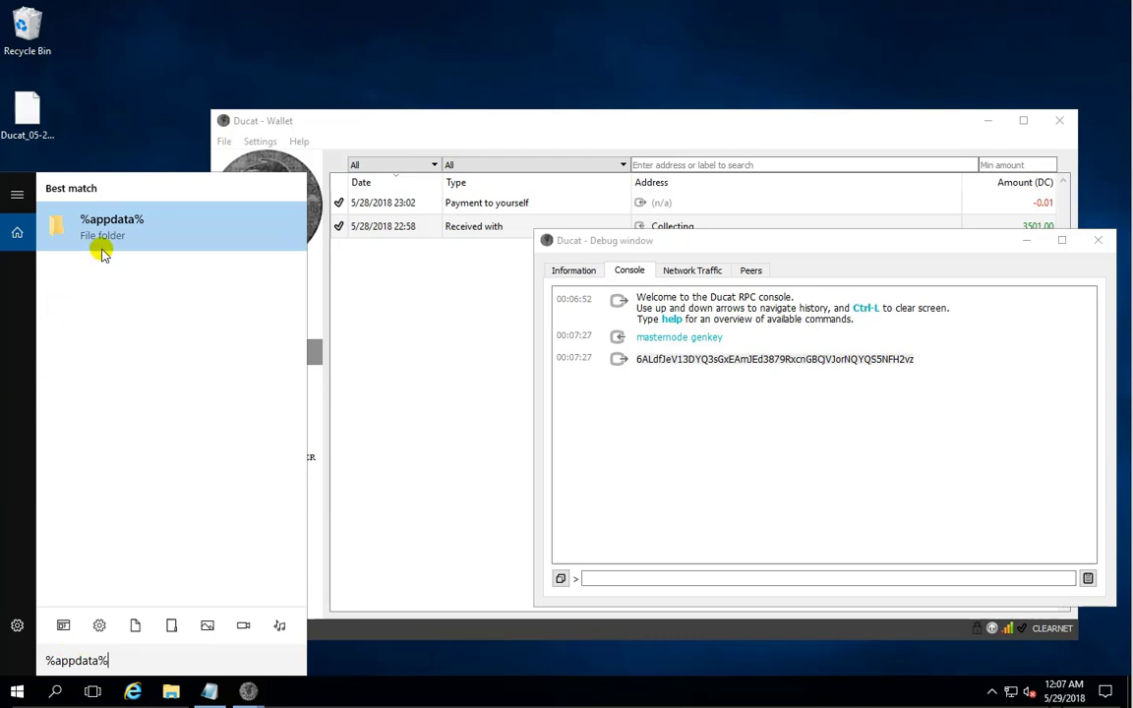
pyautogui.click(109, 220)
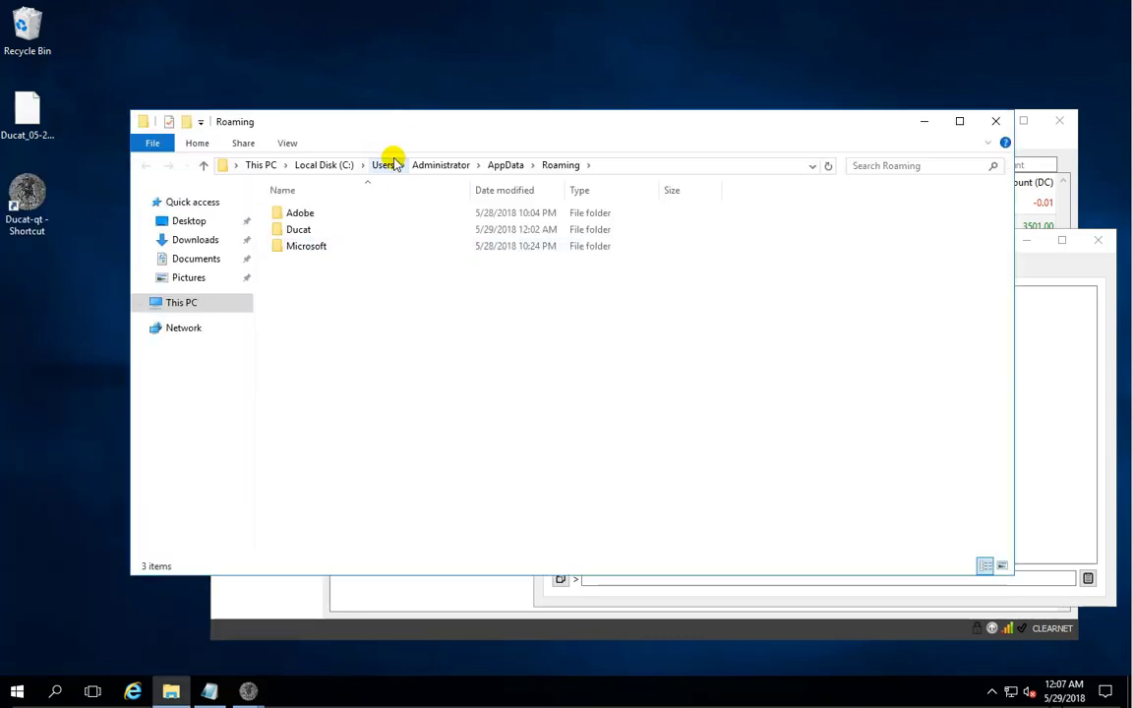
pyautogui.doubleClick(311, 229)
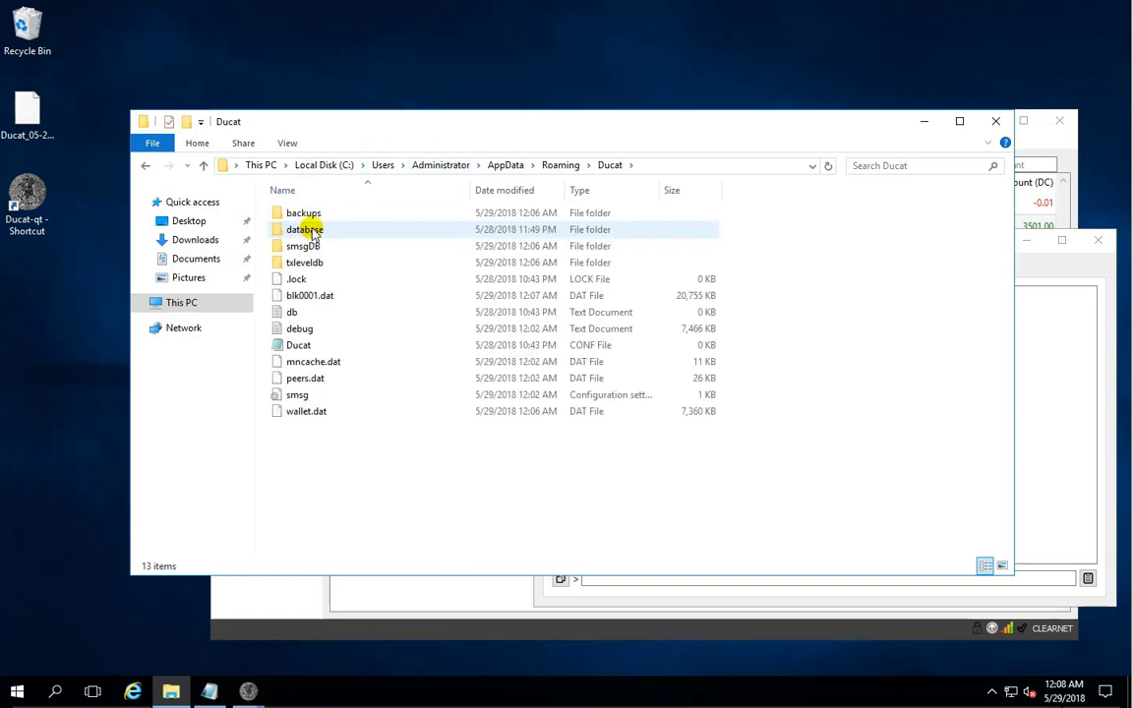
# - Open the Ducat CONF file in Notepad and resize and reposition its window
pyautogui.doubleClick(297, 347)
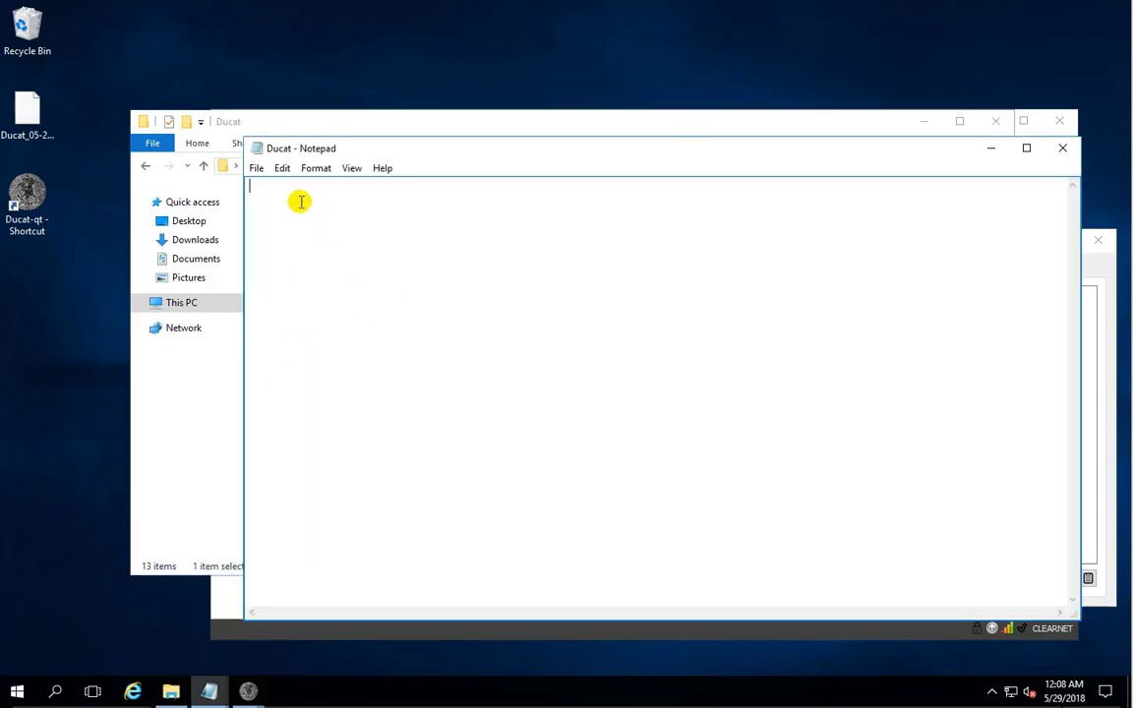
pyautogui.moveTo(245, 140); pyautogui.dragTo(418, 265)
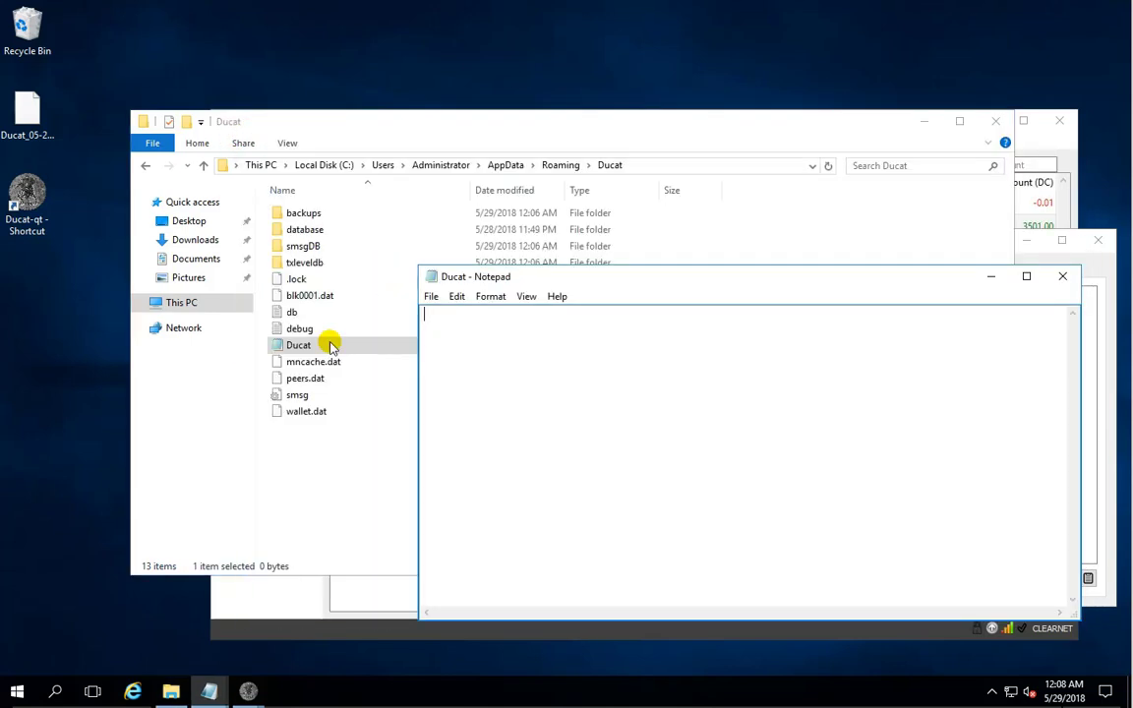
pyautogui.click(425, 313)
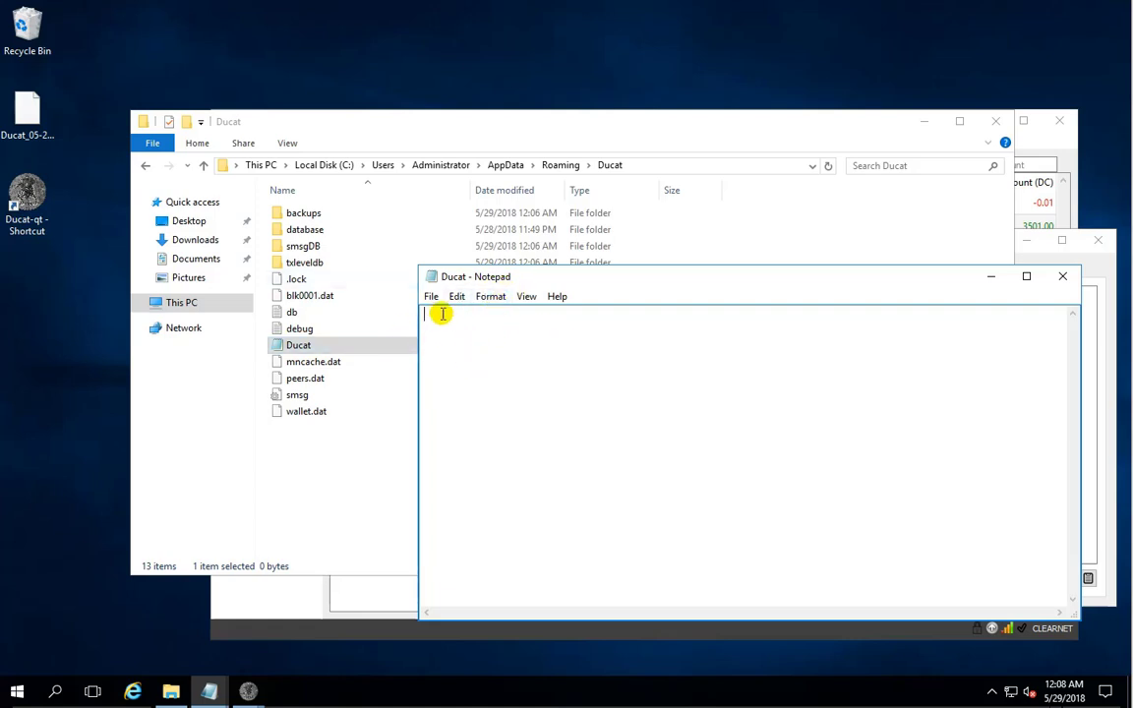
pyautogui.moveTo(782, 281); pyautogui.dragTo(777, 214)
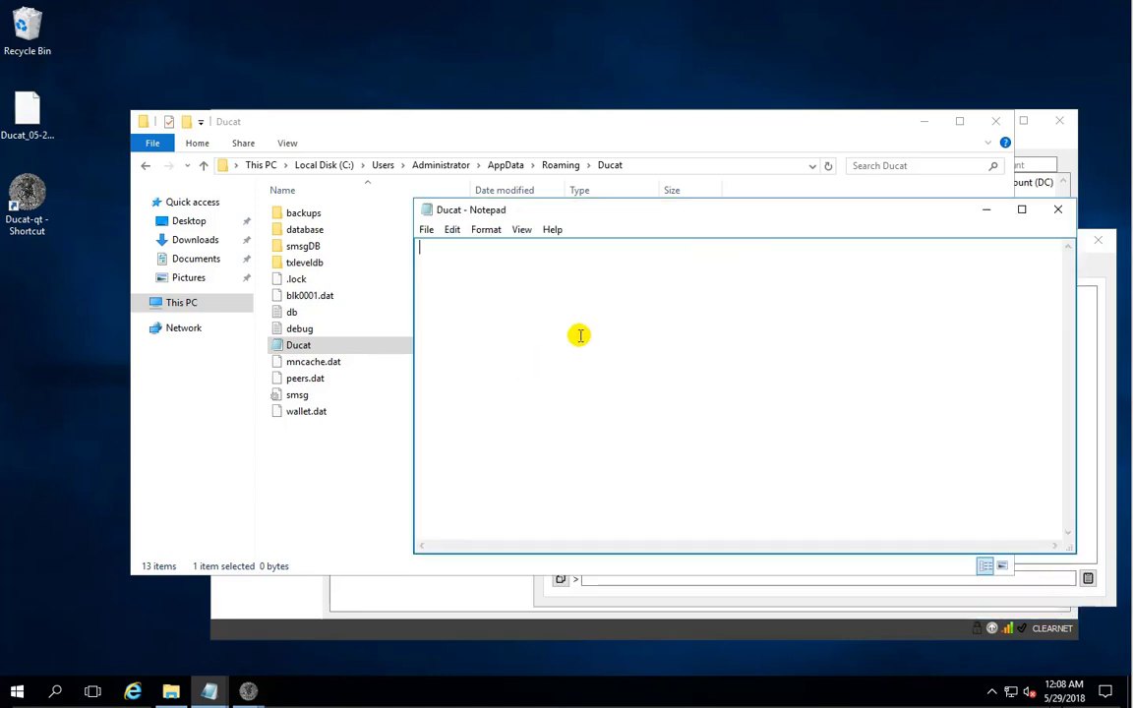
# - Copy the rpcuser-through-masternodeprivkey lines from the untitled notes file for the Ducat config
pyautogui.click(217, 695)
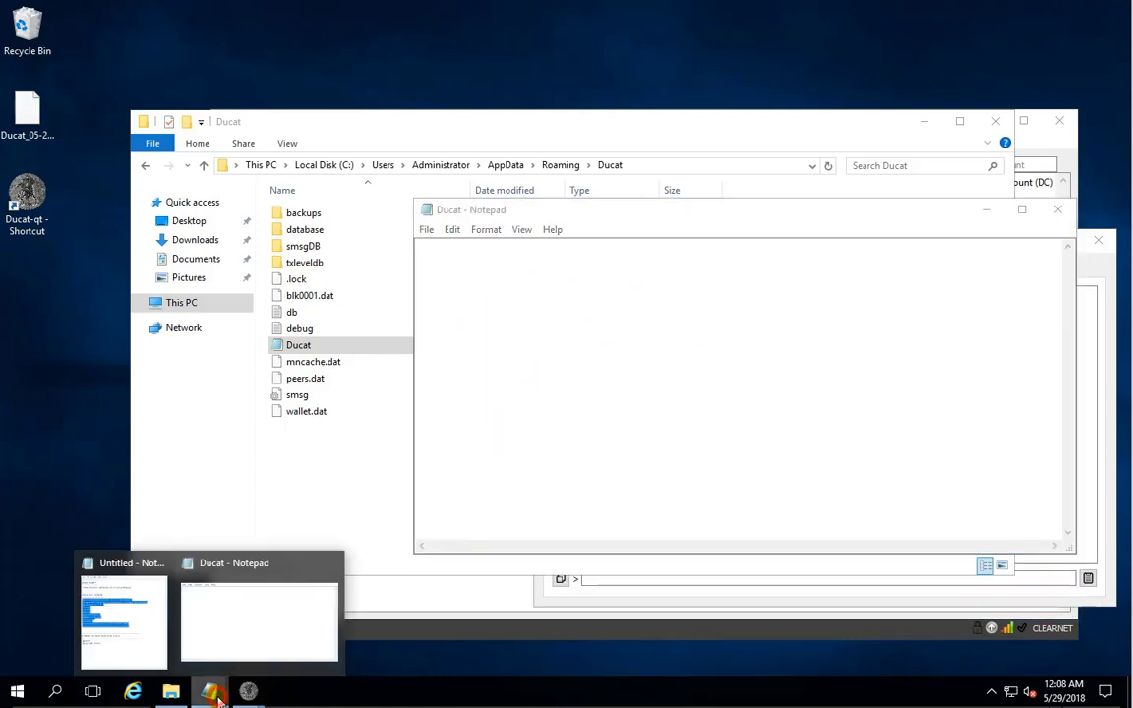
pyautogui.click(116, 581)
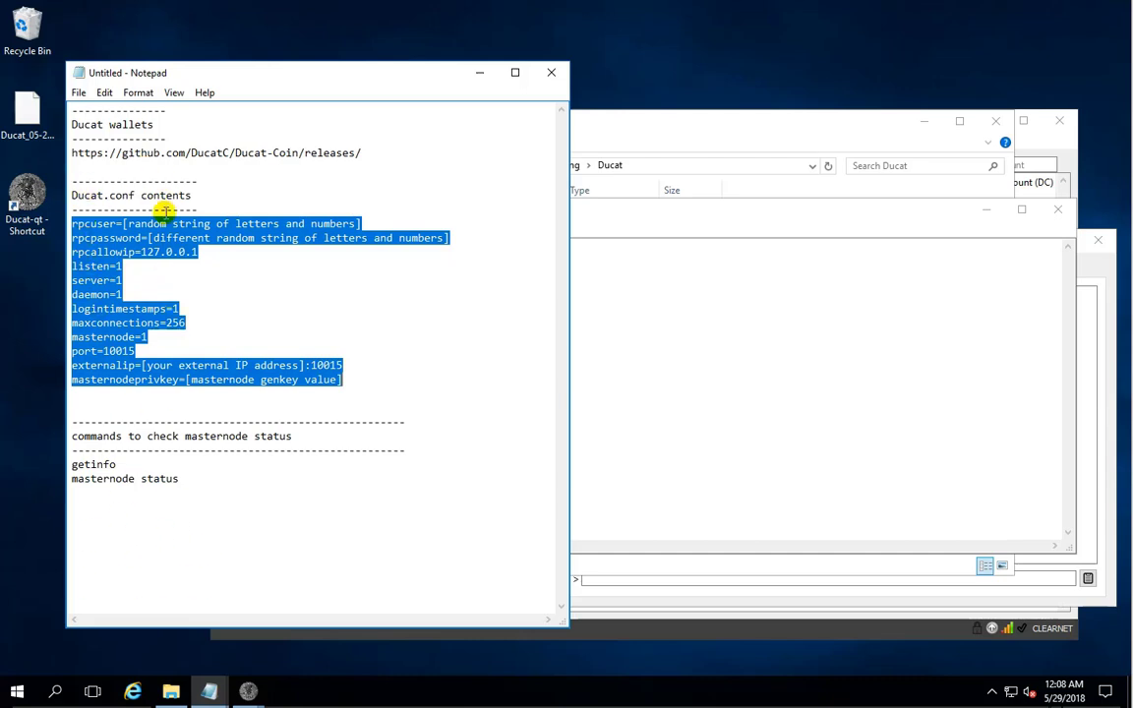
pyautogui.rightClick(99, 267)
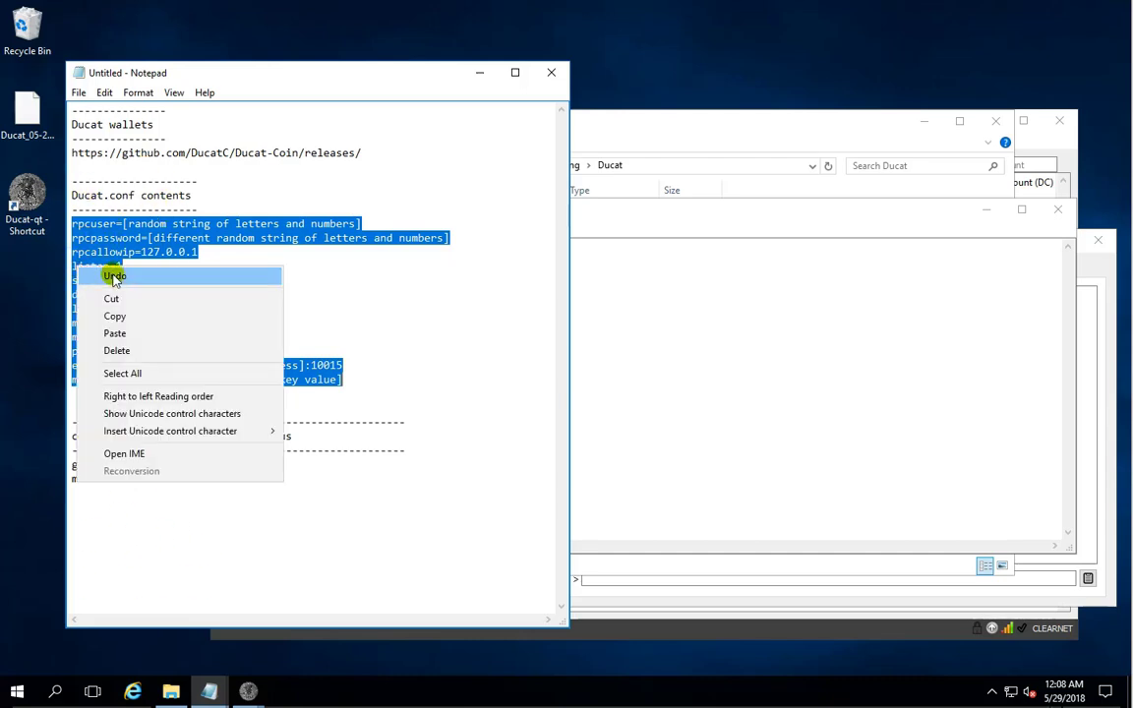
pyautogui.click(123, 315)
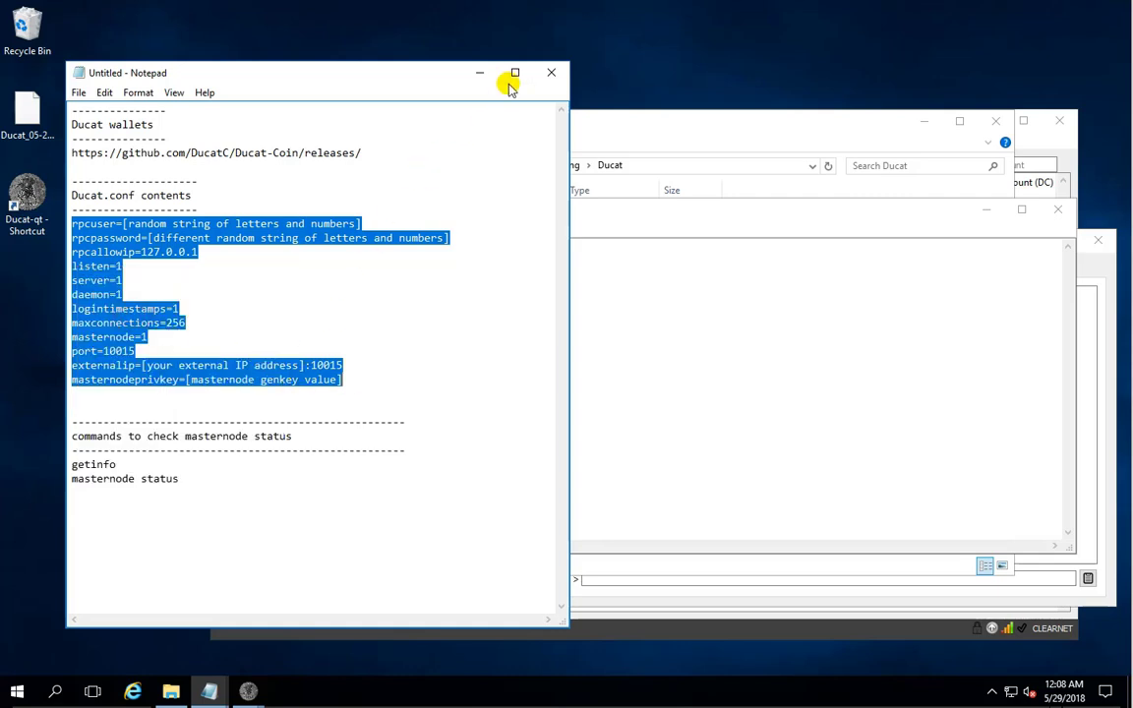
pyautogui.click(480, 72)
pyautogui.rightClick(496, 339)
# - Paste the config lines, then set rpcuser to 'a' and enter an RPC password
pyautogui.click(529, 405)
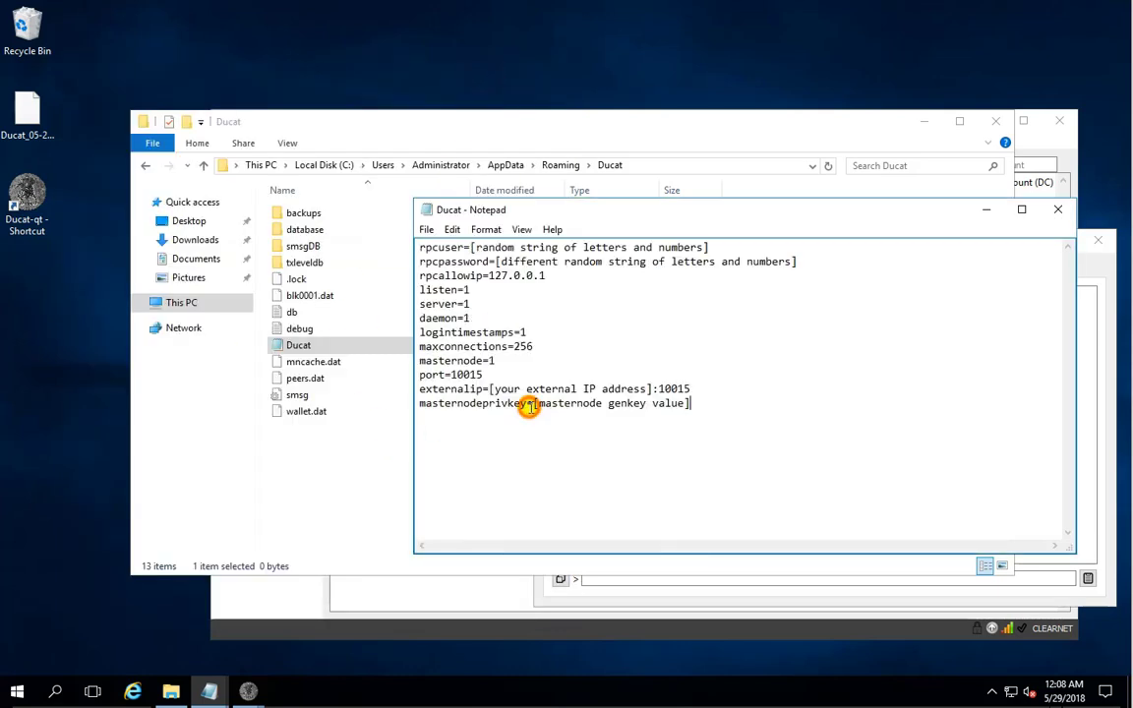
pyautogui.moveTo(709, 248); pyautogui.dragTo(480, 247)
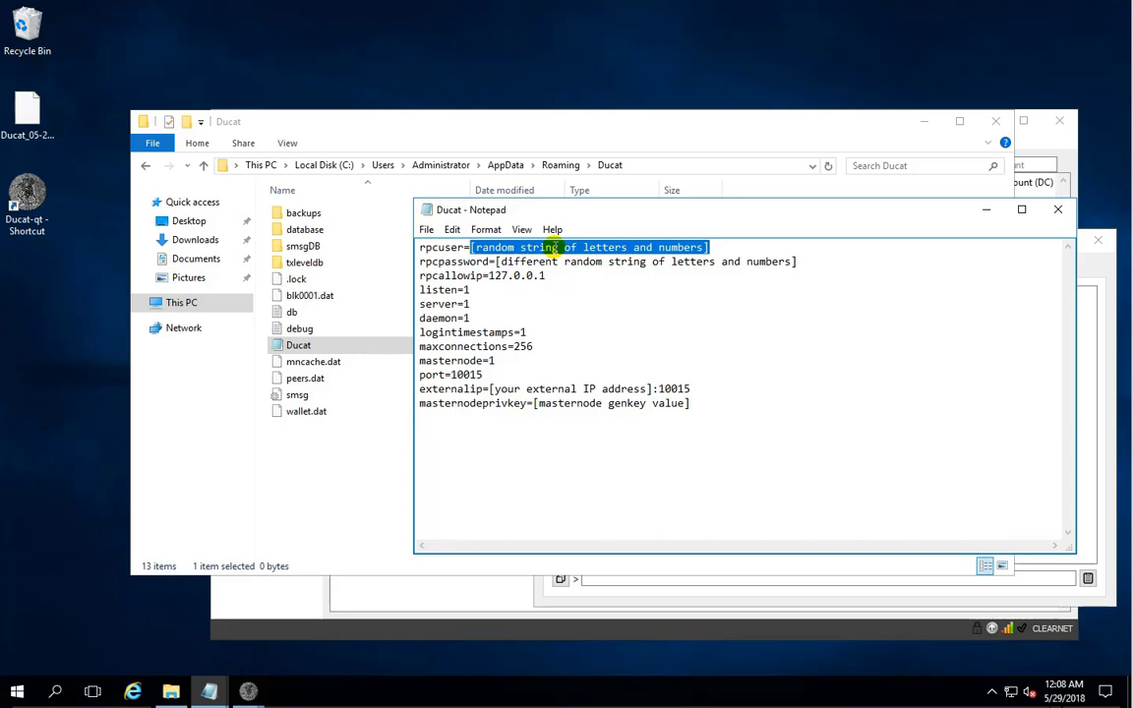
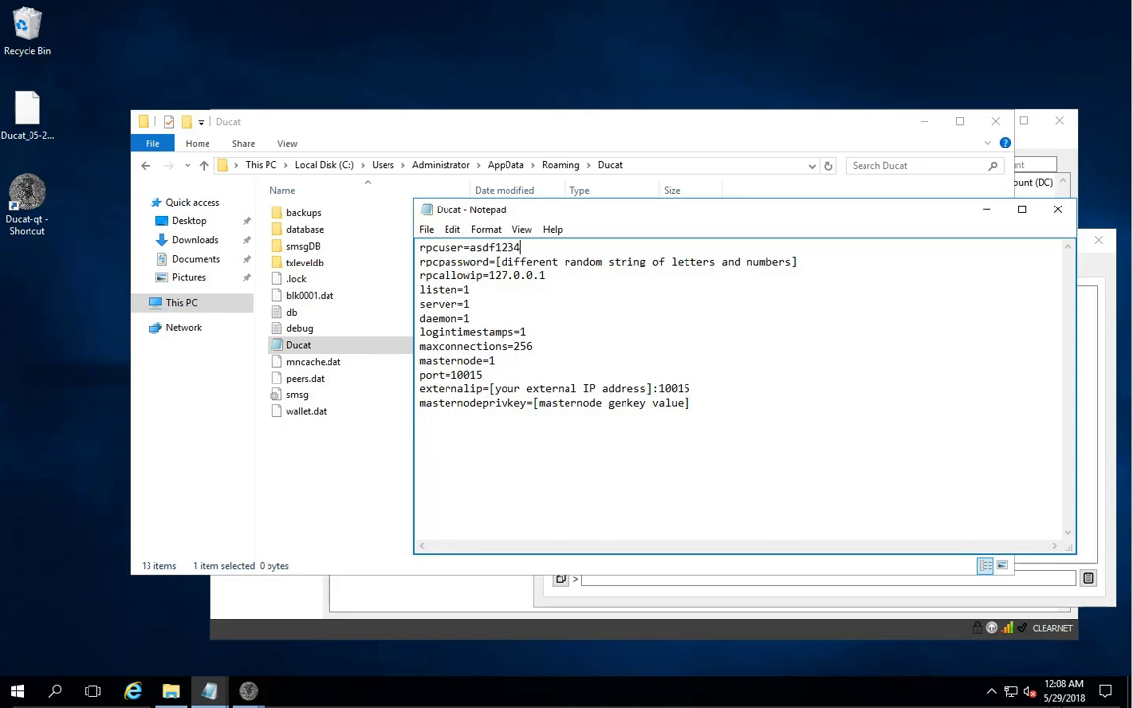
pyautogui.moveTo(822, 263); pyautogui.dragTo(499, 261)
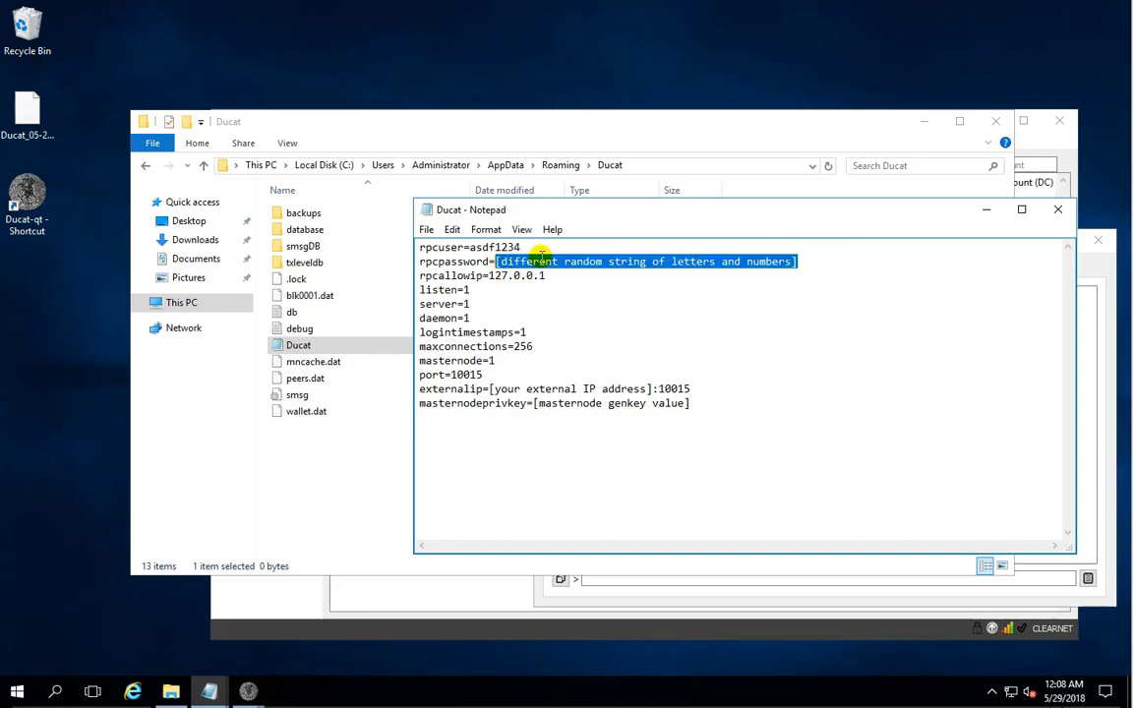
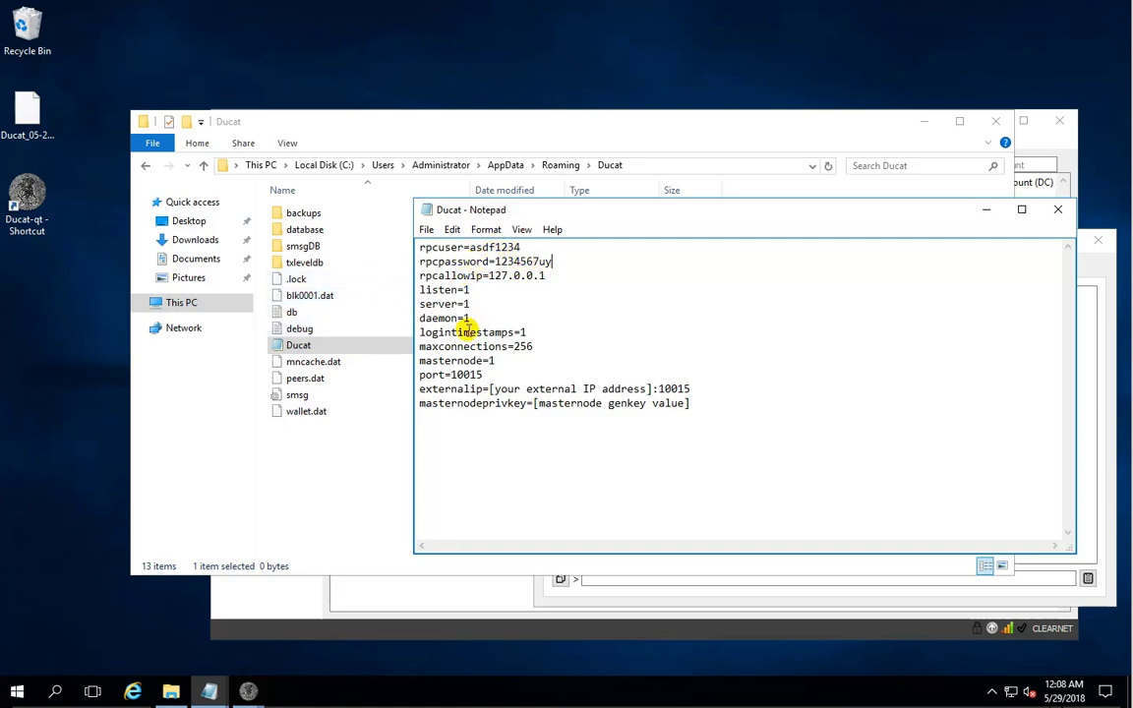
pyautogui.moveTo(654, 389); pyautogui.dragTo(487, 390)
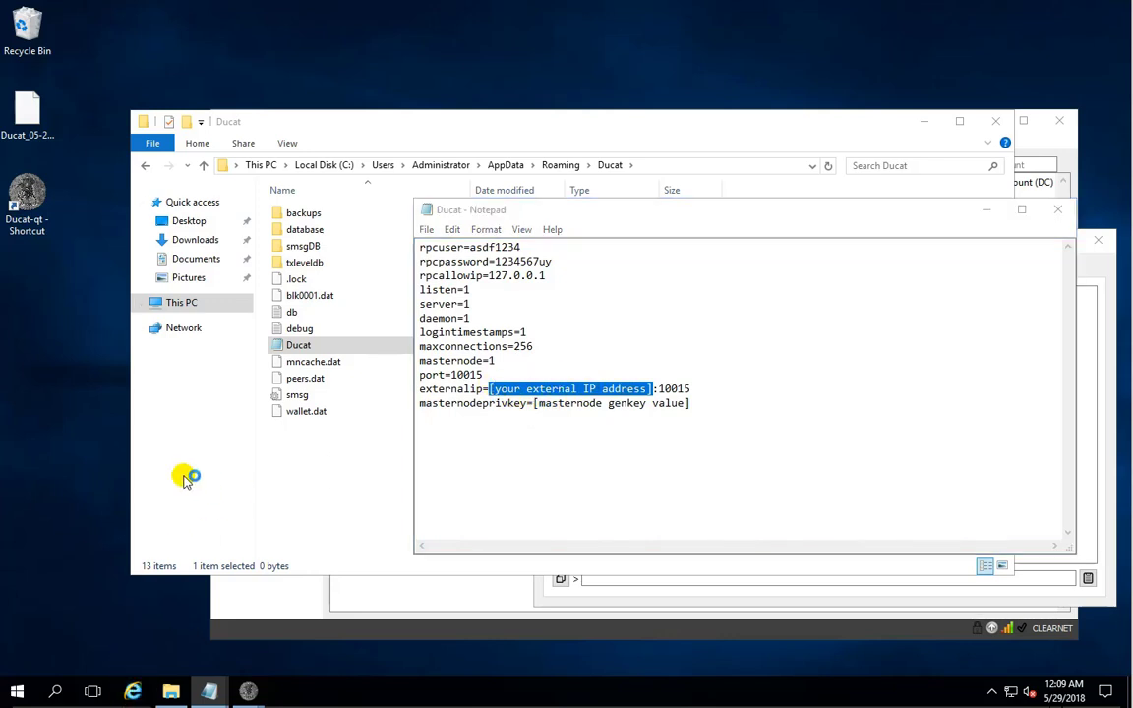
# - Go to google.com and search for 'what is my ip'
pyautogui.click(180, 59)
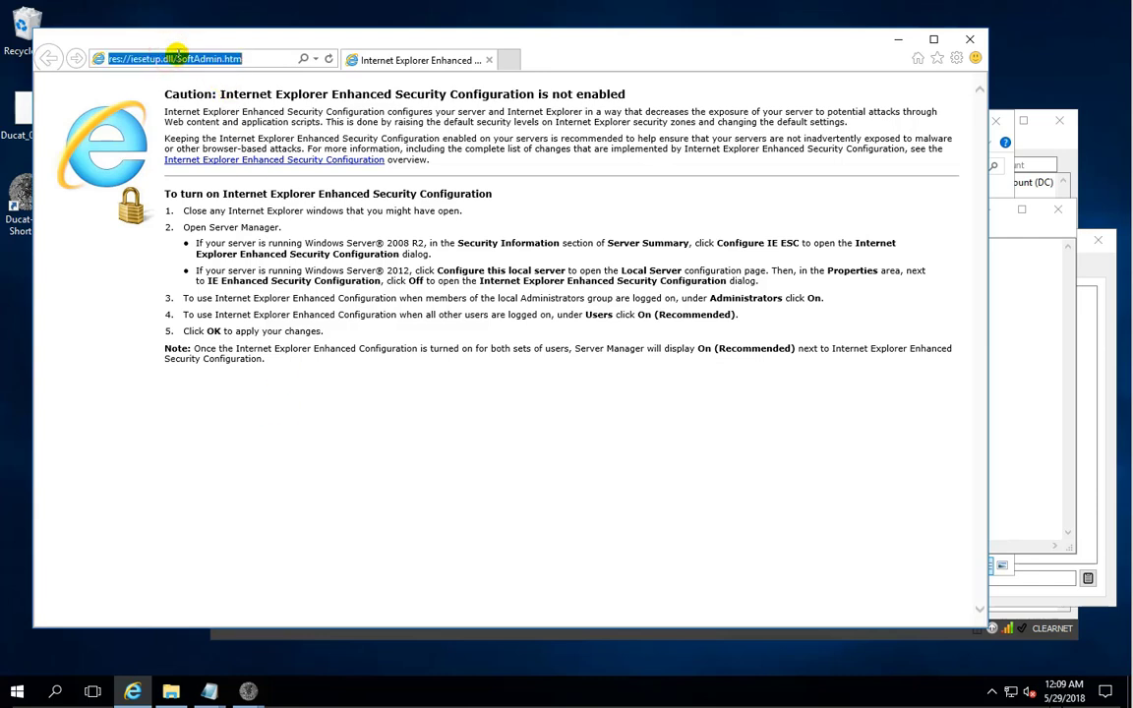
pyautogui.write('google.com/')
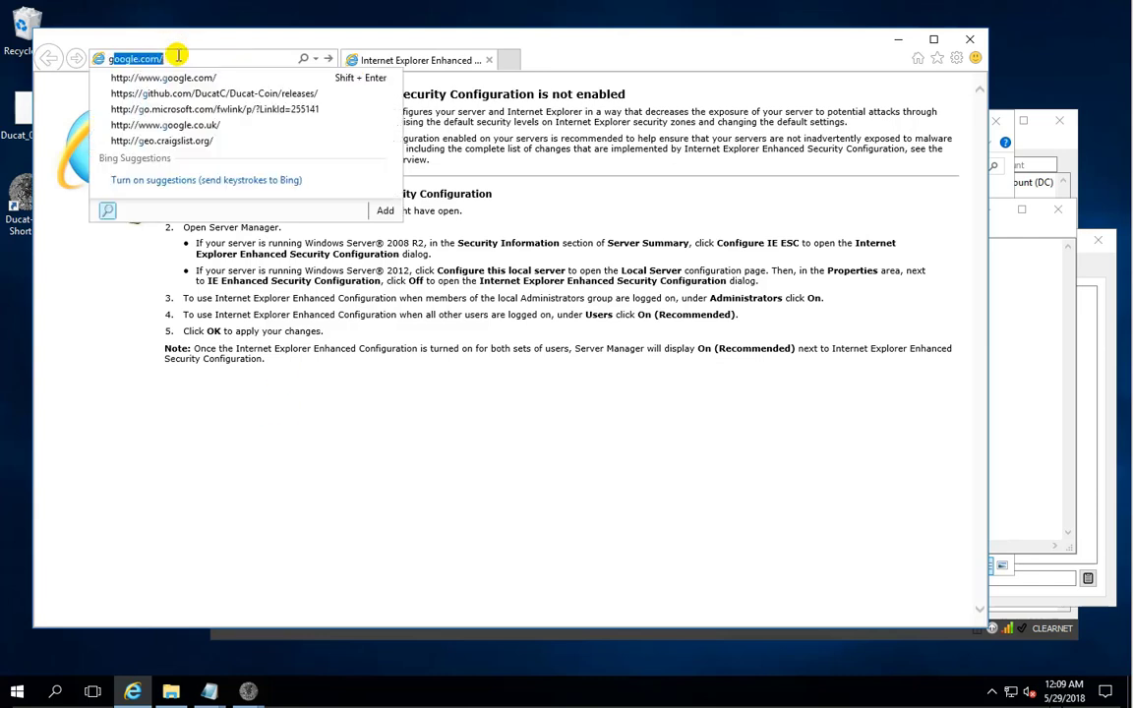
pyautogui.press('Return')
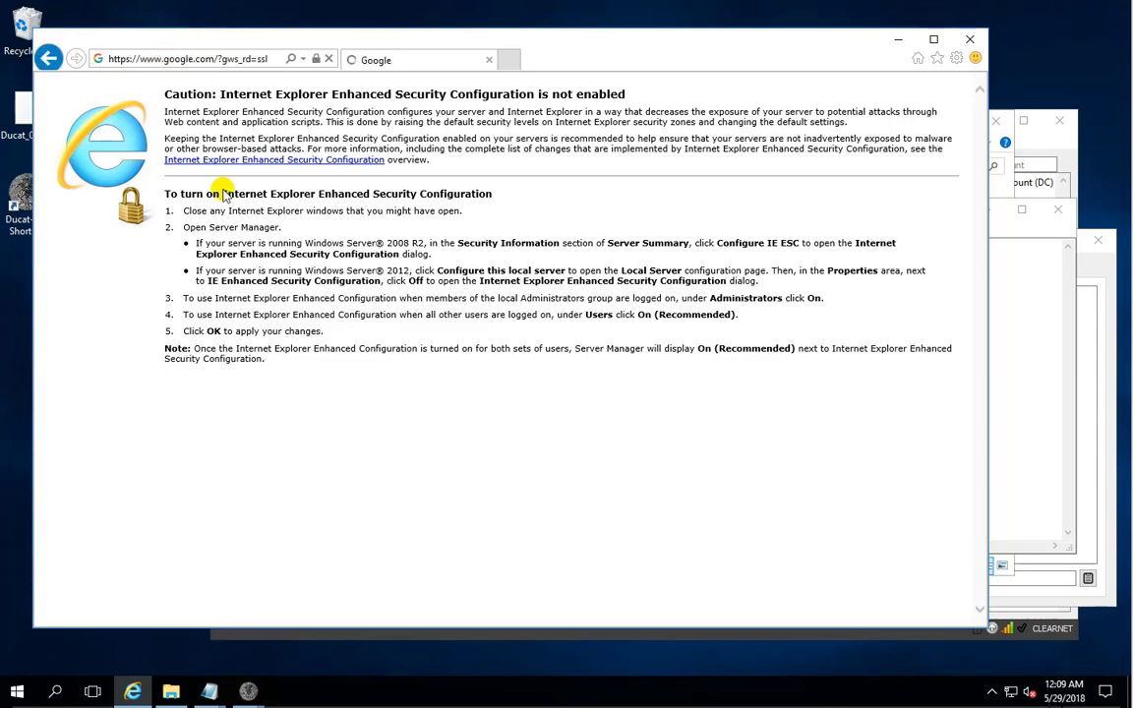
pyautogui.click(374, 336)
pyautogui.write('wh')
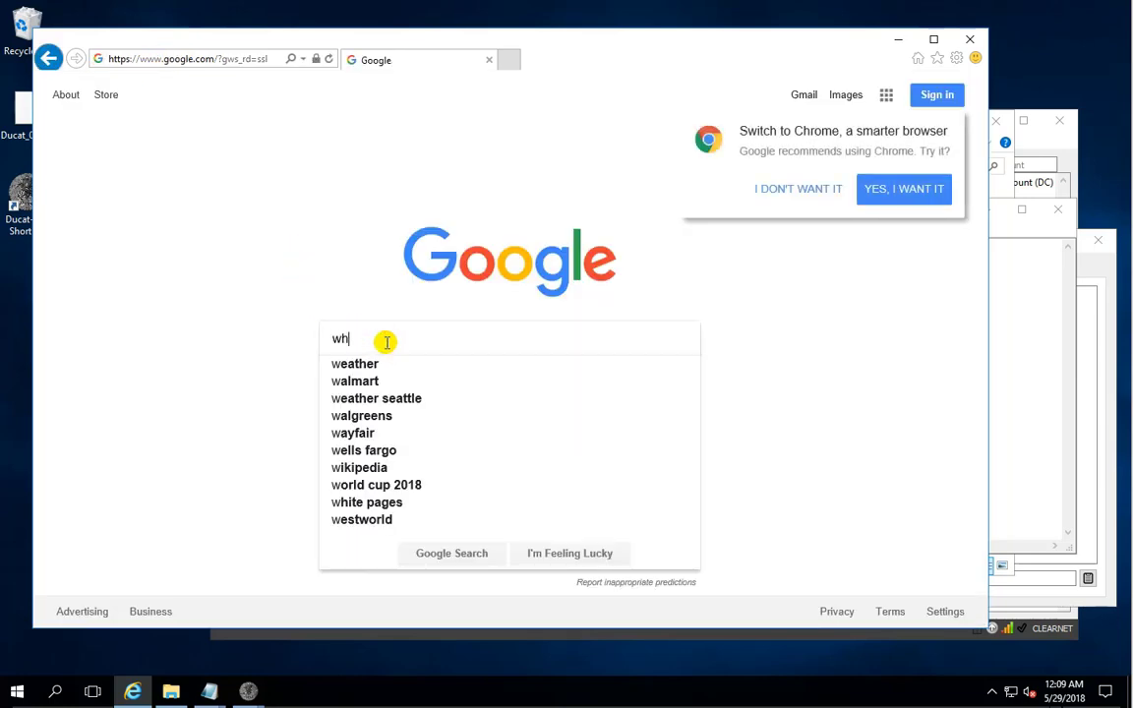
pyautogui.write('at is my ip')
pyautogui.press('Return')
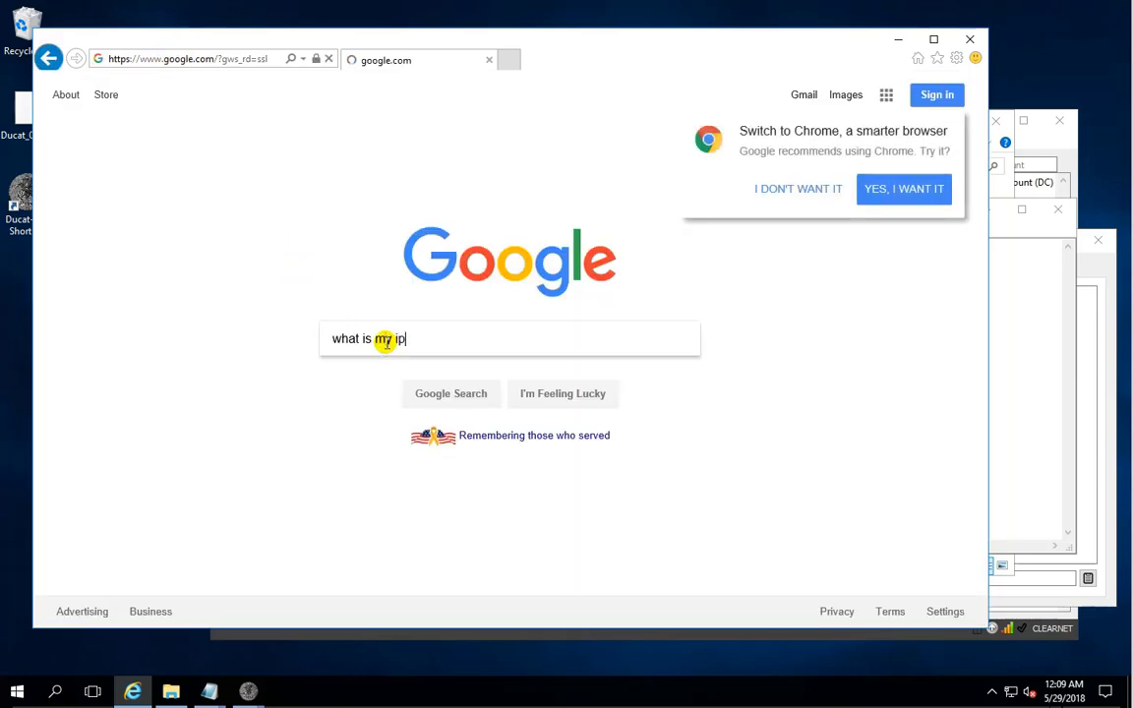
# - Pass the reCAPTCHA by selecting the bus tiles and verifying
pyautogui.click(76, 147)
pyautogui.click(122, 239)
pyautogui.click(253, 332)
pyautogui.click(352, 332)
pyautogui.click(352, 230)
pyautogui.click(365, 513)
pyautogui.click(75, 192)
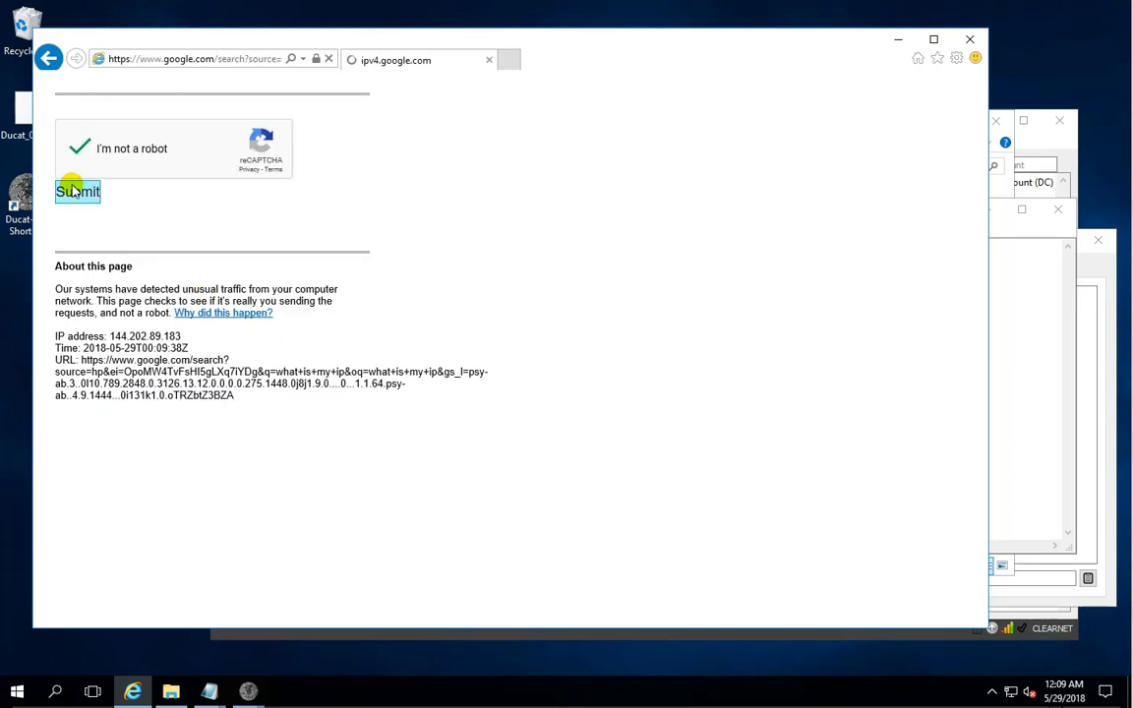
# - Copy the public IP address 144.202.89.183 from the results
pyautogui.moveTo(298, 230); pyautogui.dragTo(158, 229)
pyautogui.hotkey('ctrl', 'c')
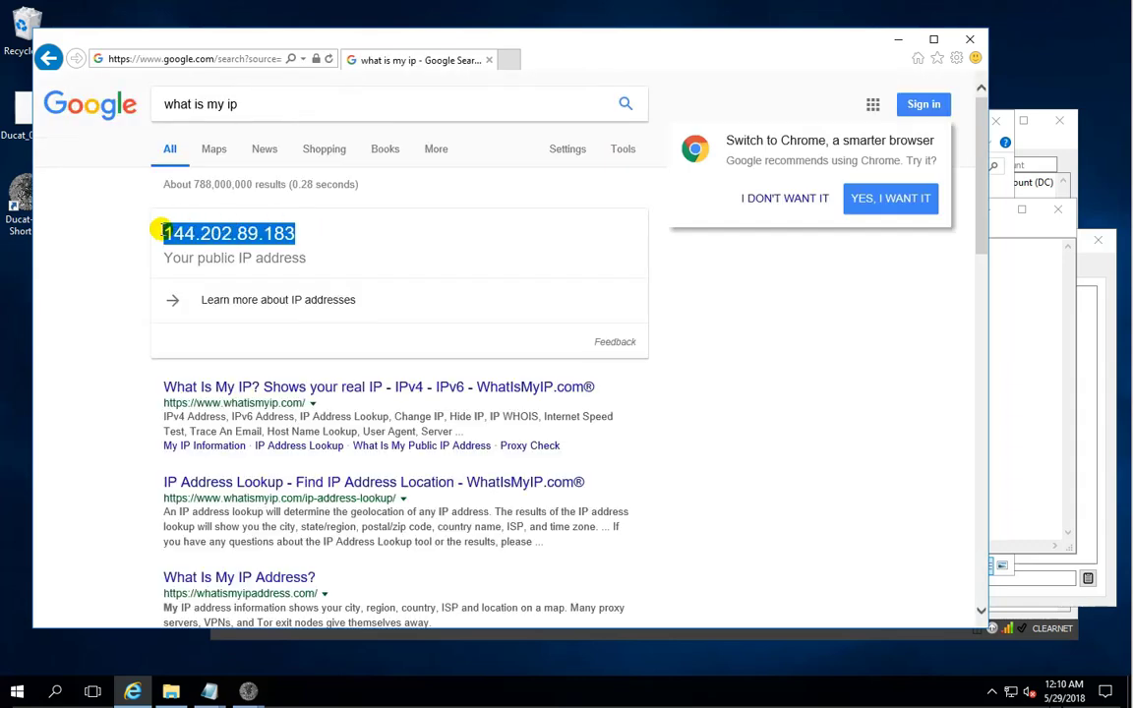
pyautogui.rightClick(240, 236)
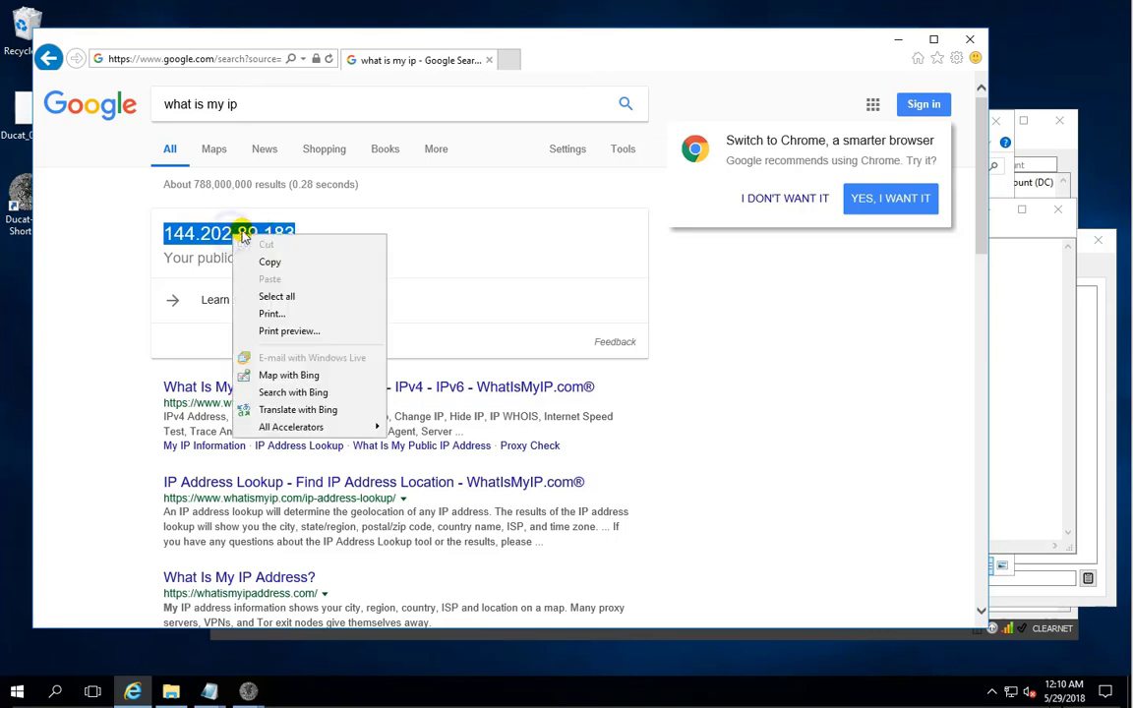
pyautogui.click(285, 262)
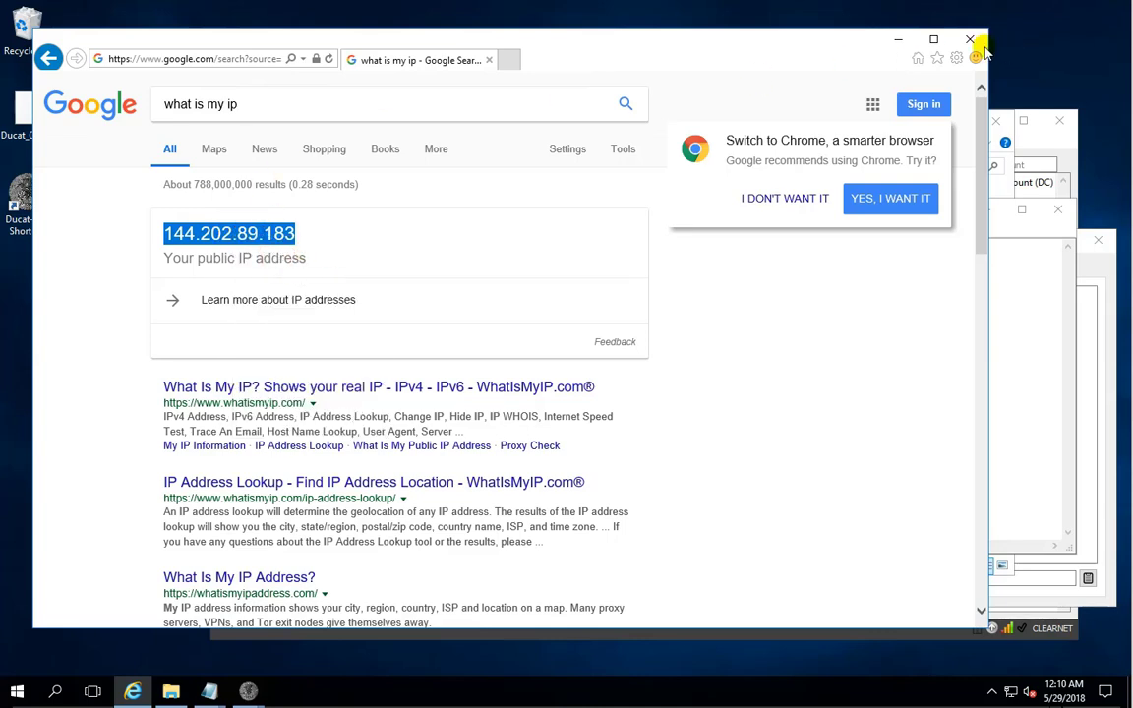
# - Paste the public IP over the externalip placeholder in the Ducat config
pyautogui.click(970, 42)
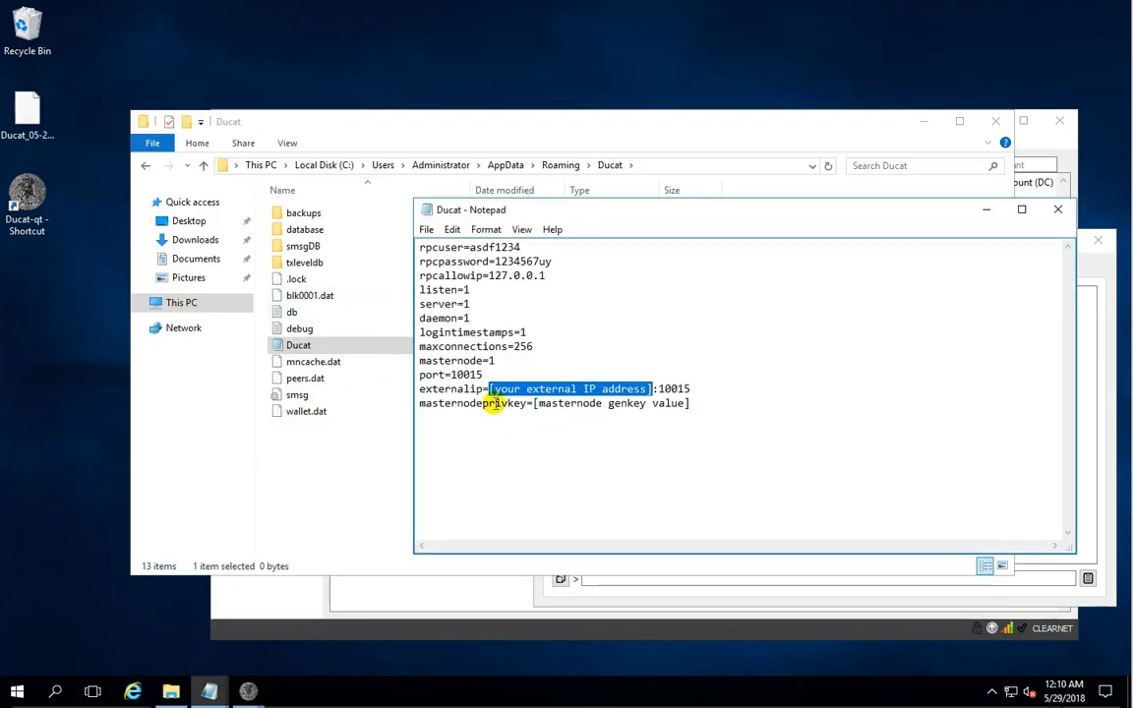
pyautogui.rightClick(564, 391)
pyautogui.click(583, 457)
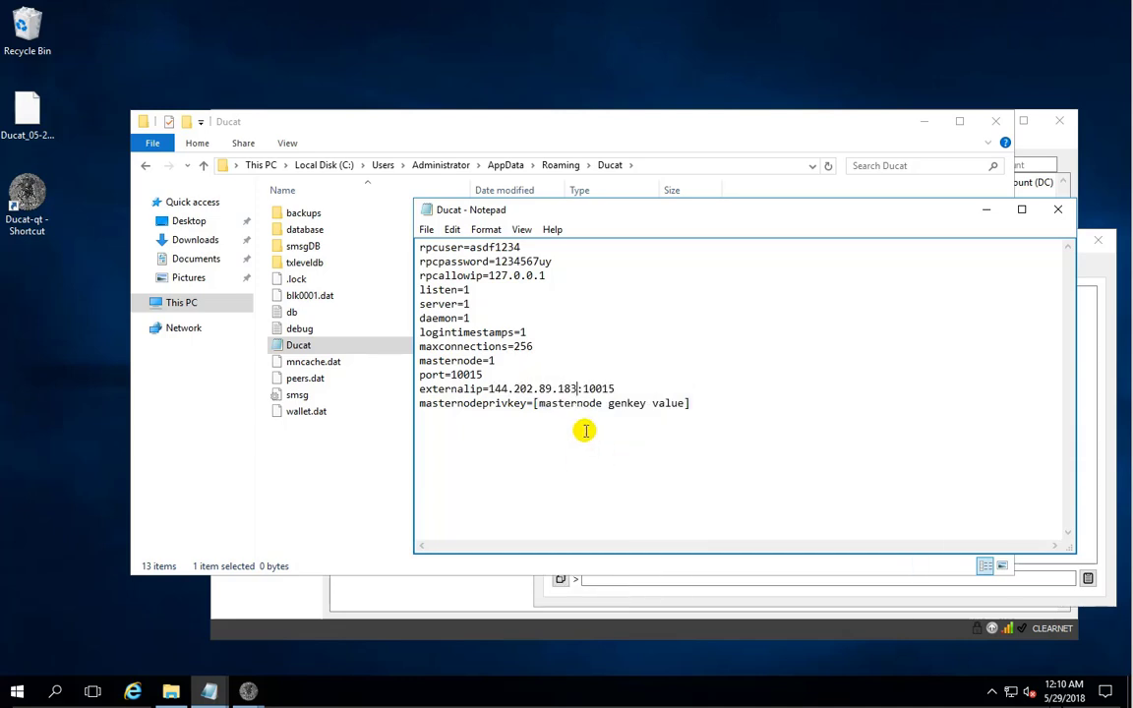
# - Replace the masternodeprivkey placeholder with the generated key from the console and save the file
pyautogui.moveTo(533, 402); pyautogui.dragTo(693, 402)
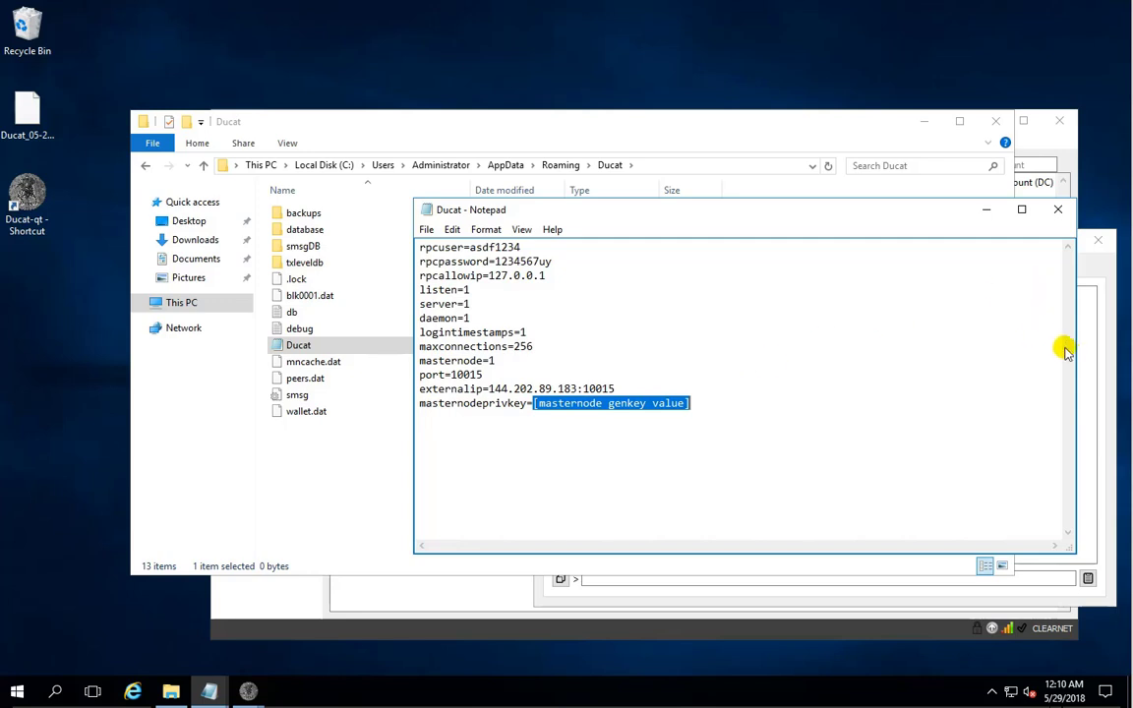
pyautogui.click(1110, 343)
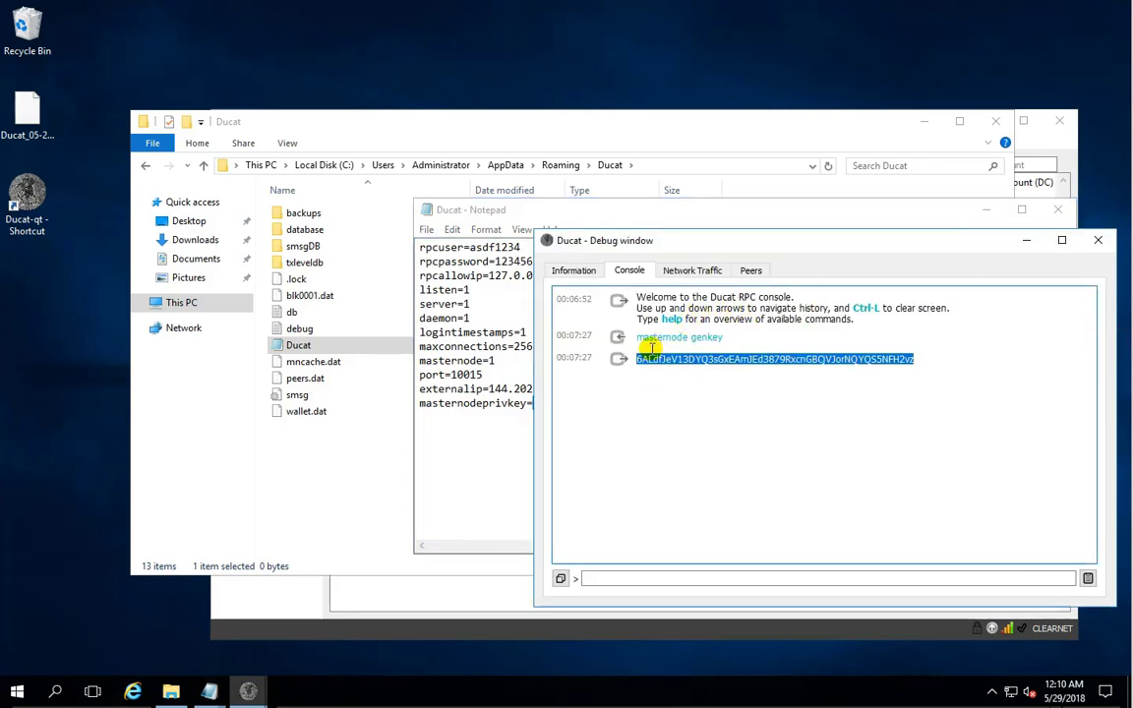
pyautogui.rightClick(700, 356)
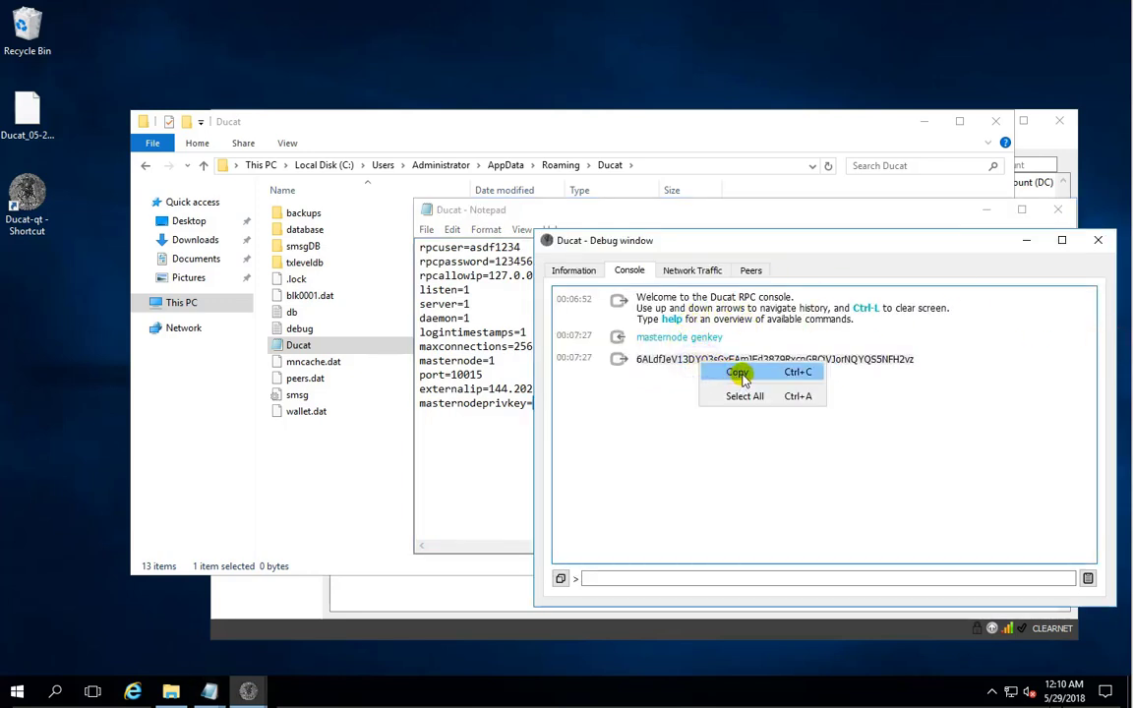
pyautogui.click(741, 372)
pyautogui.click(503, 407)
pyautogui.moveTo(715, 404); pyautogui.dragTo(544, 405)
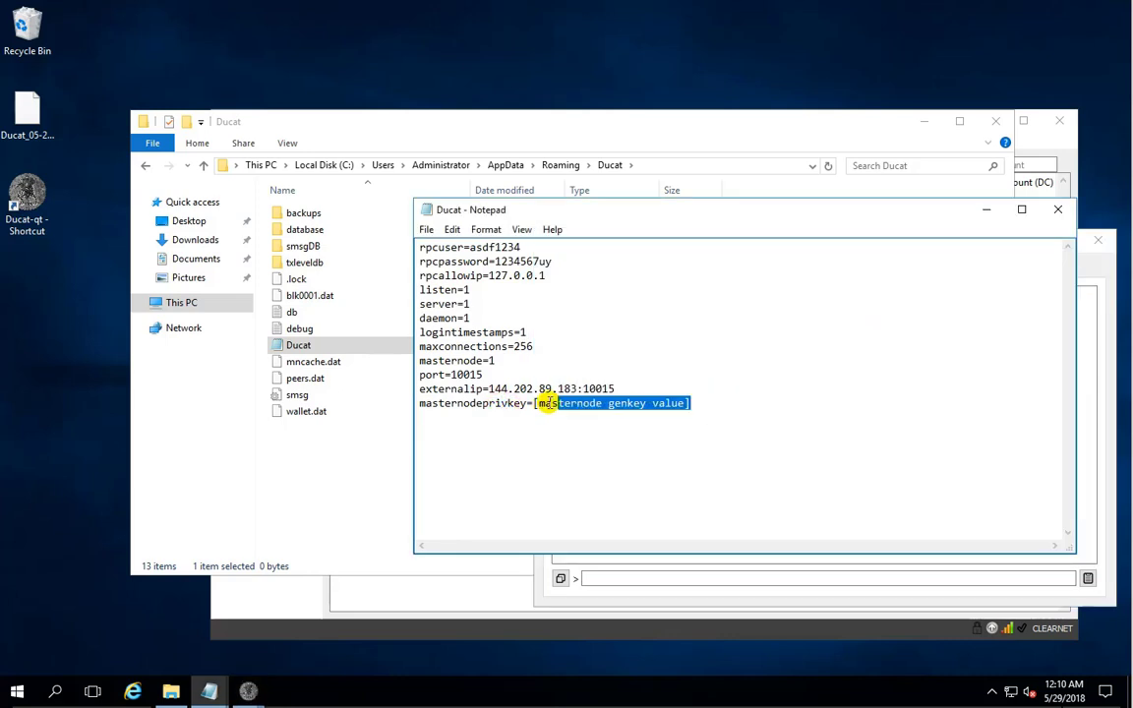
pyautogui.hotkey('ctrl', 'v')
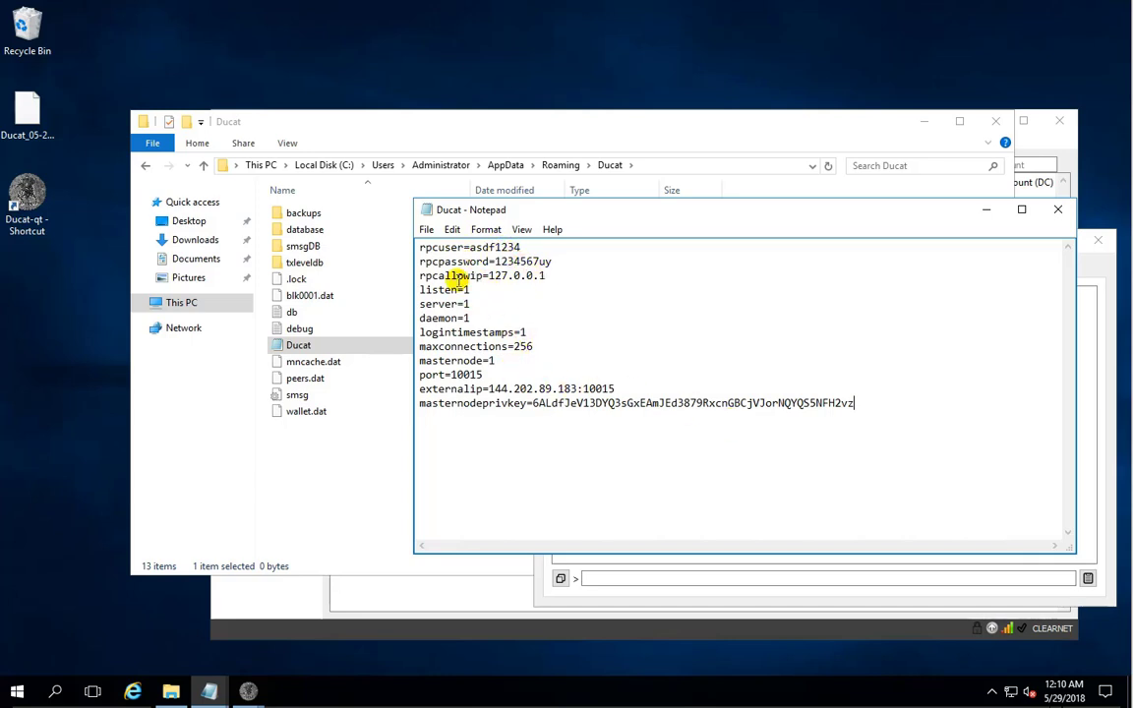
pyautogui.click(426, 229)
pyautogui.click(451, 282)
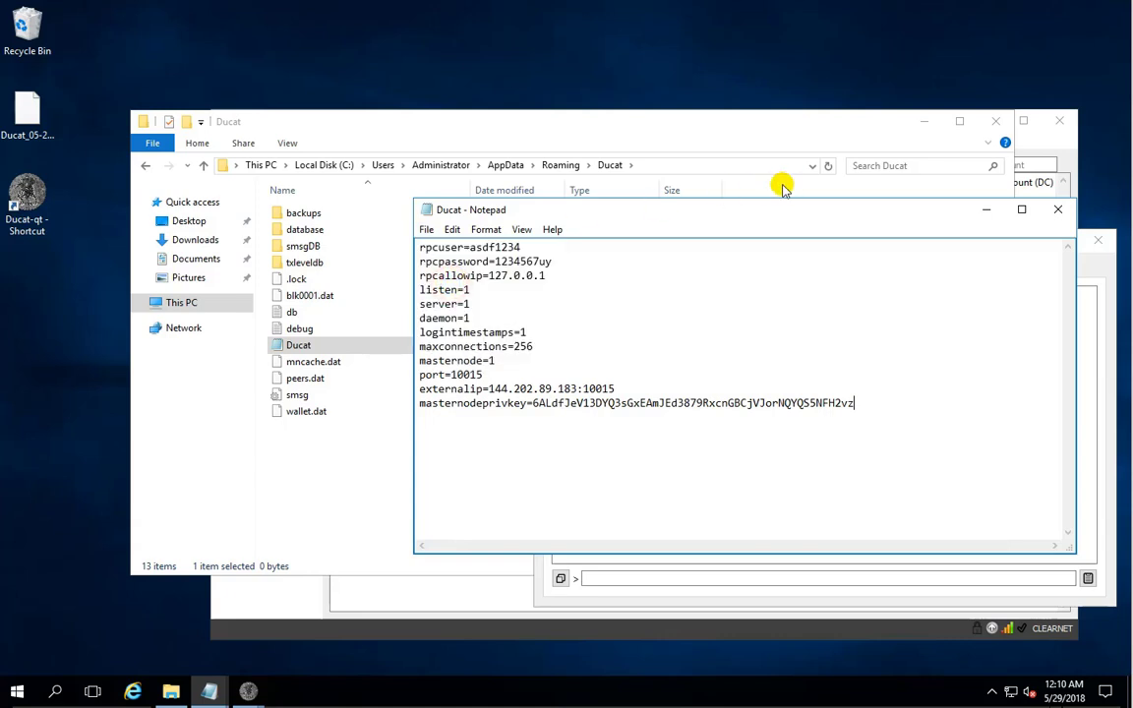
# - Close the config file in Notepad, the debug window and the Ducat data folder
pyautogui.click(427, 231)
pyautogui.click(451, 362)
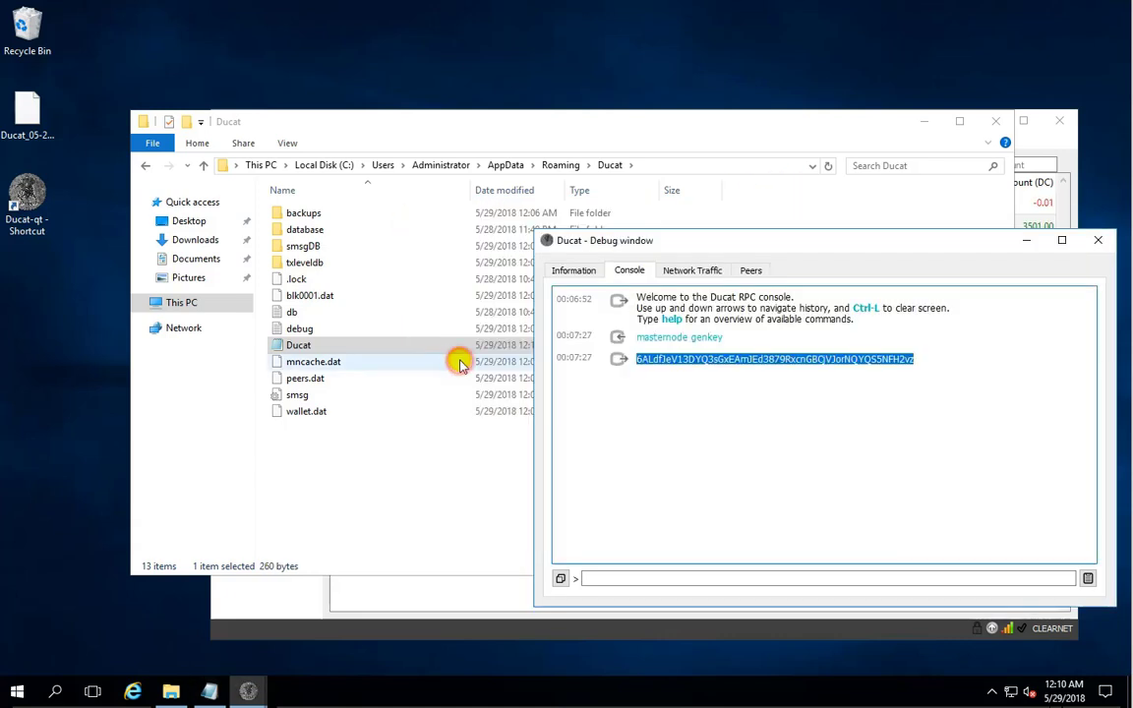
pyautogui.click(1098, 240)
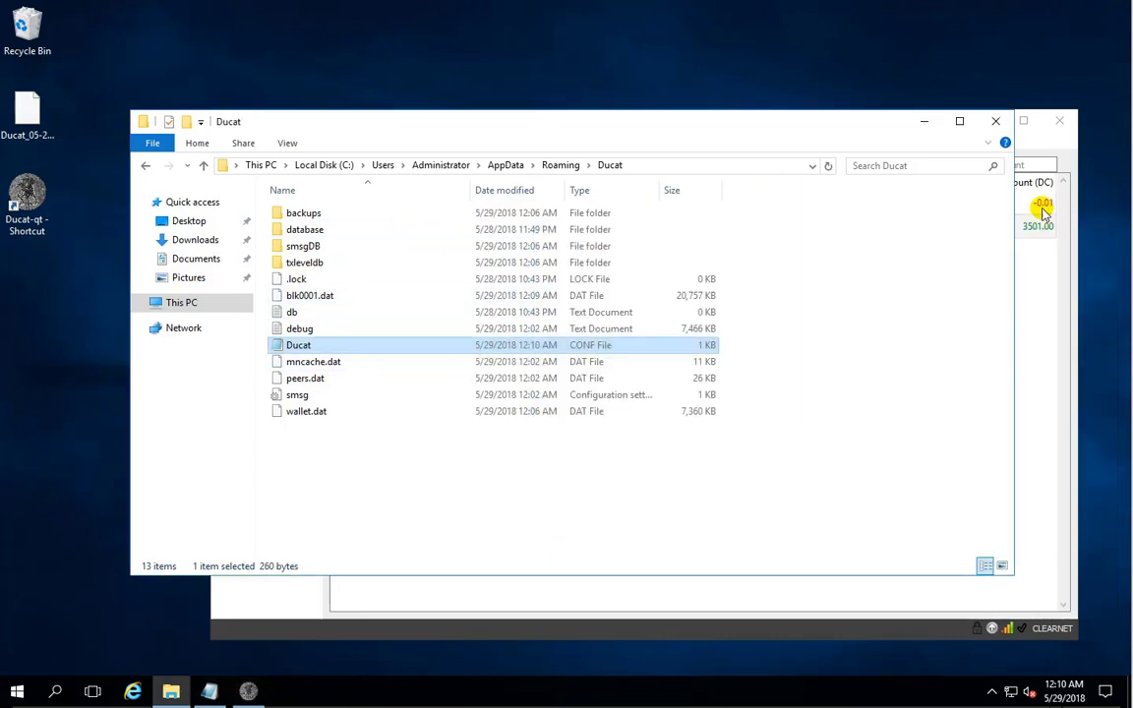
pyautogui.click(997, 123)
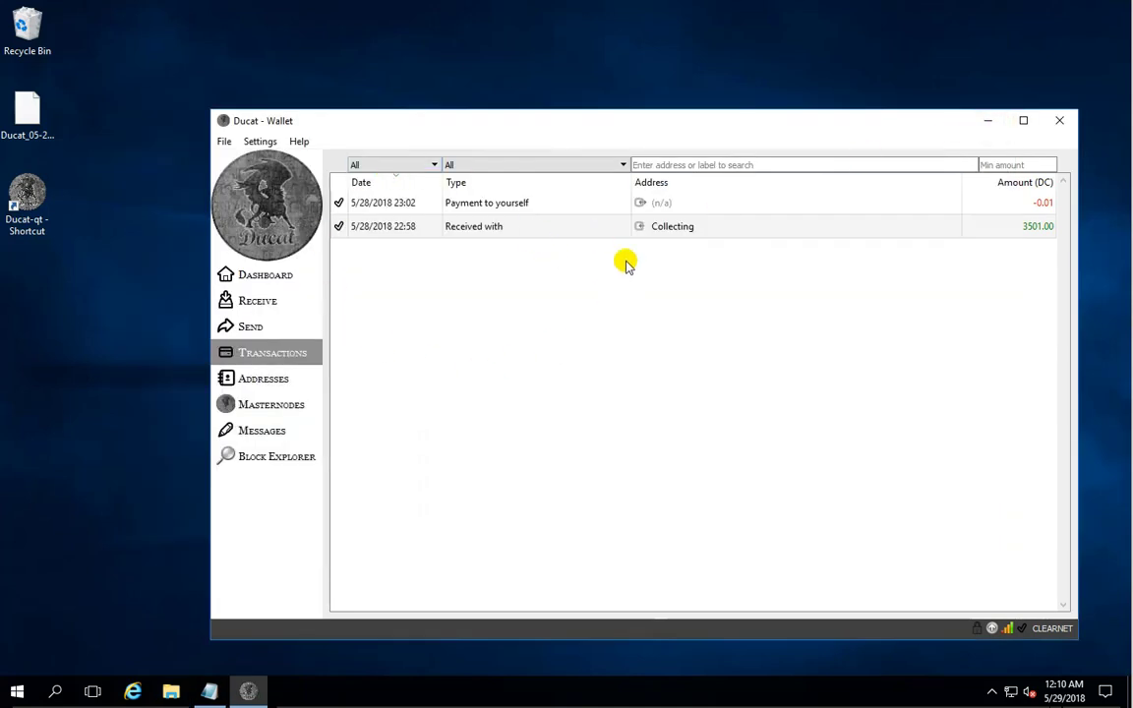
# - Exit the Ducat wallet and relaunch it from the desktop shortcut
pyautogui.click(225, 142)
pyautogui.click(242, 238)
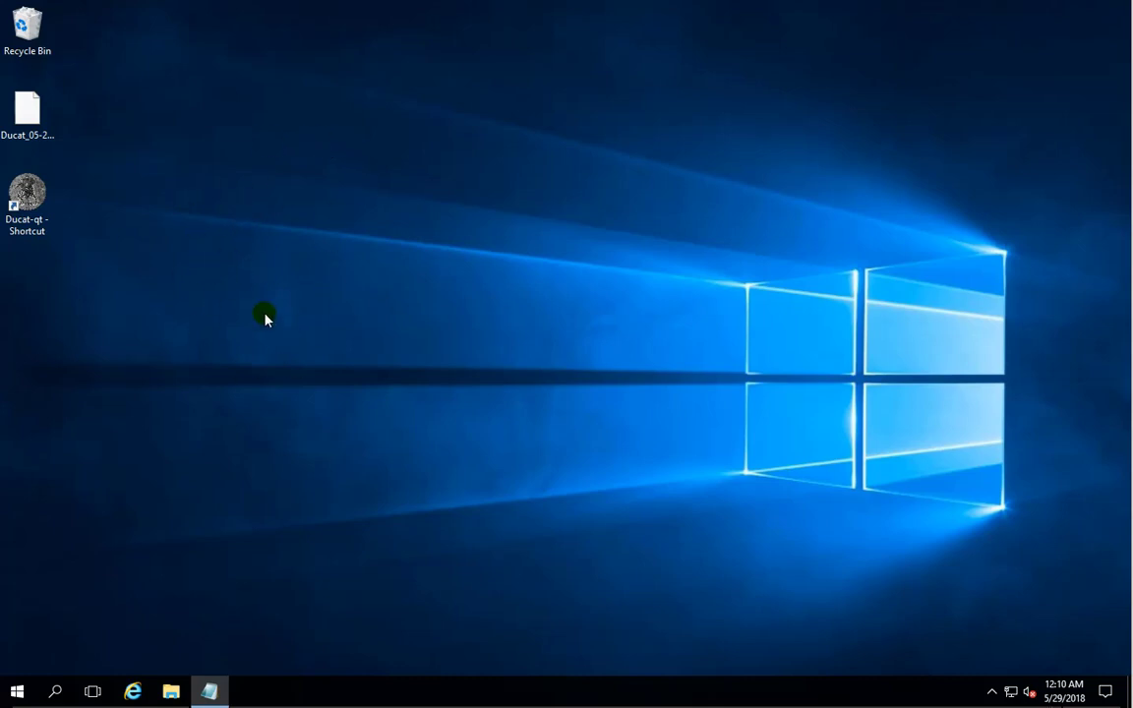
pyautogui.doubleClick(39, 193)
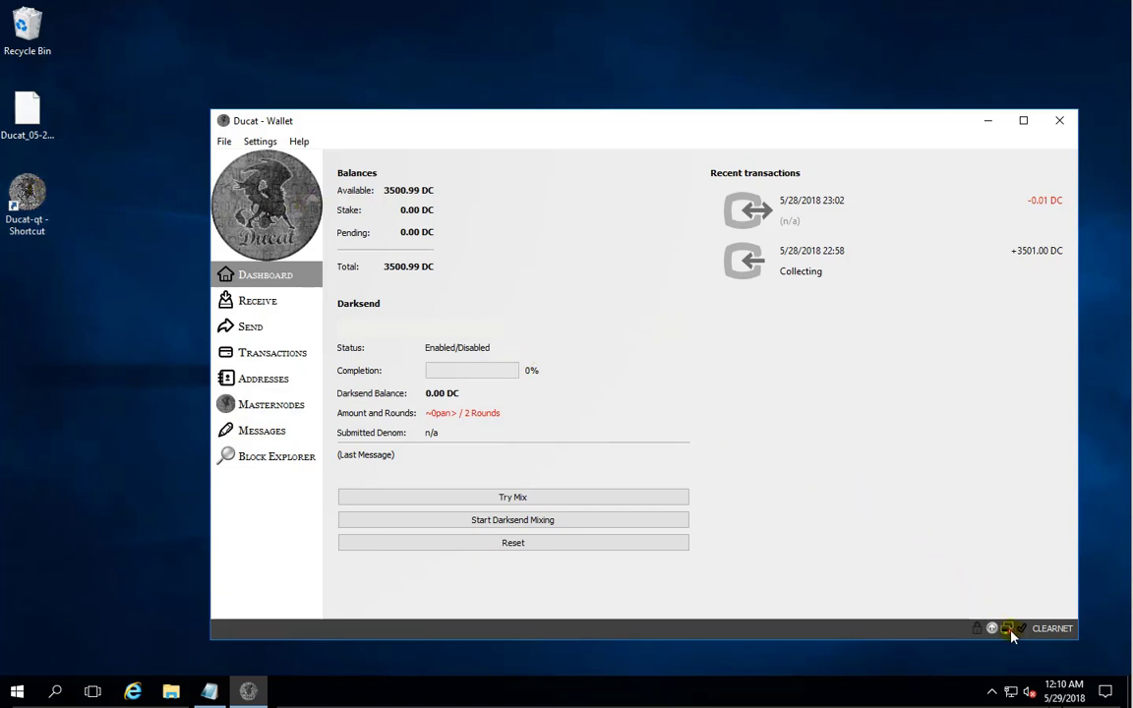
pyautogui.moveTo(1012, 637)
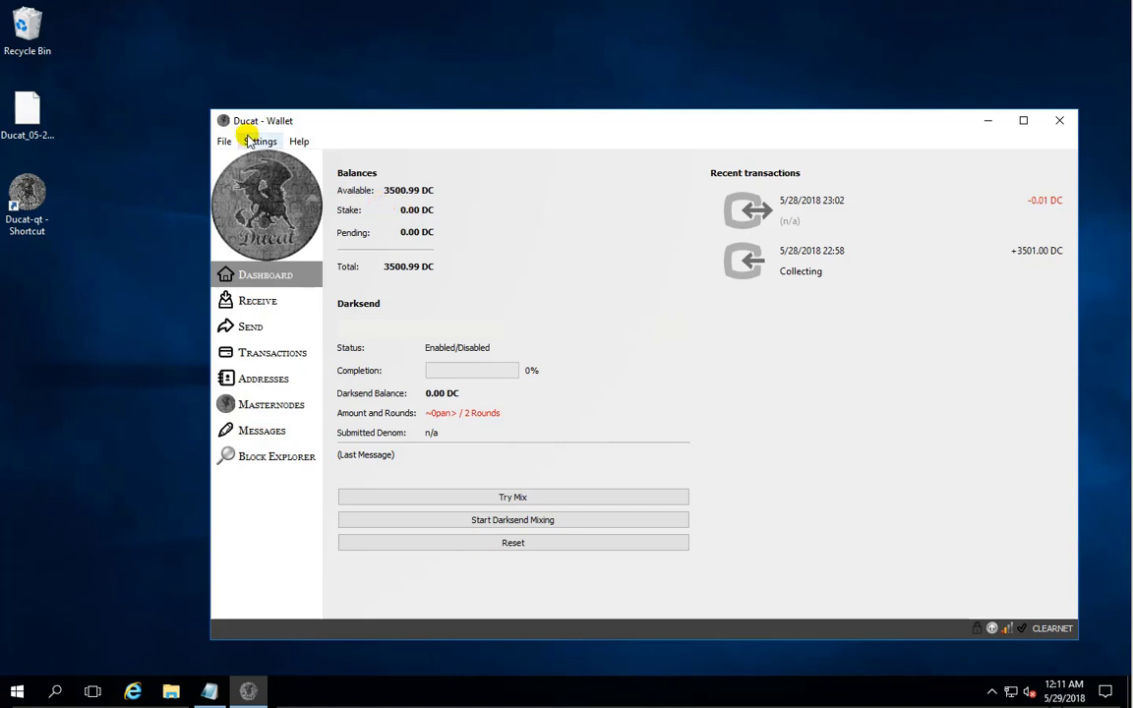
# - Show the Transactions list and open the RPC Console from Help > Debug window
pyautogui.click(268, 354)
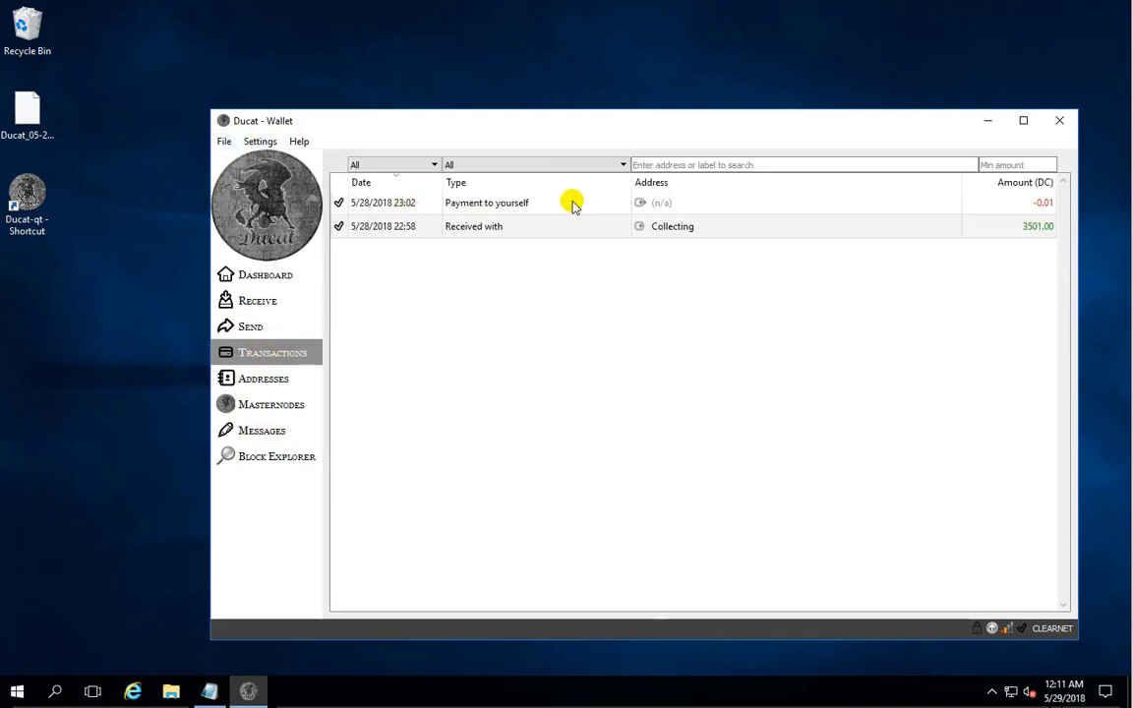
pyautogui.moveTo(567, 210)
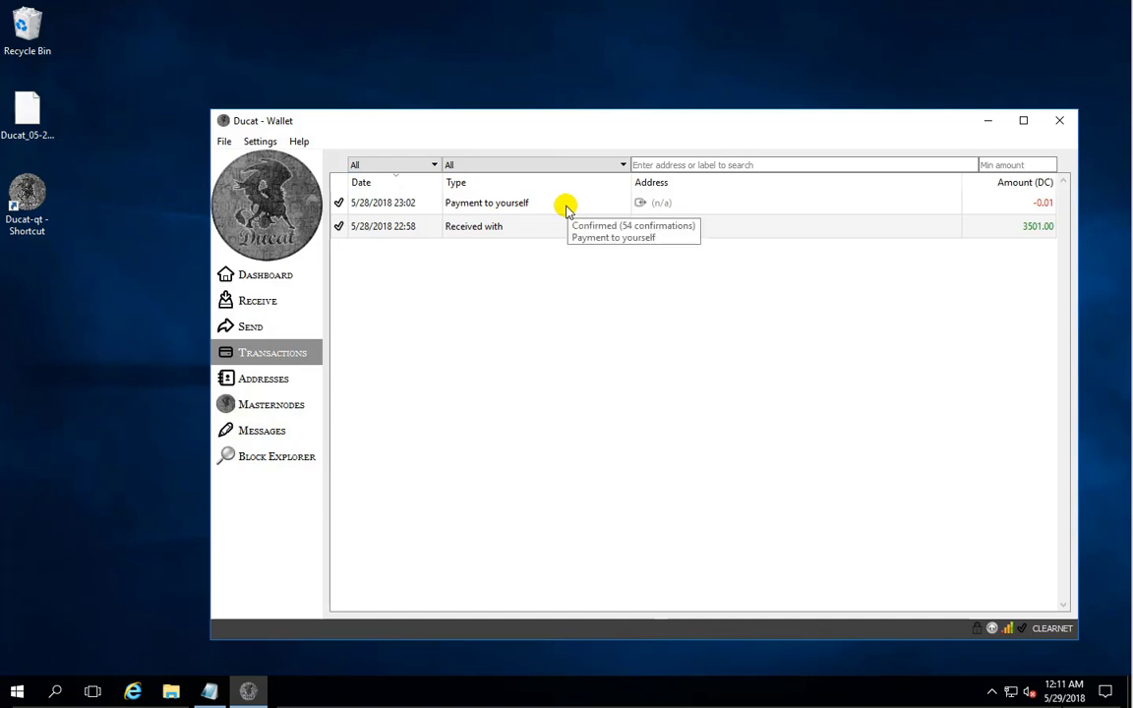
pyautogui.click(305, 142)
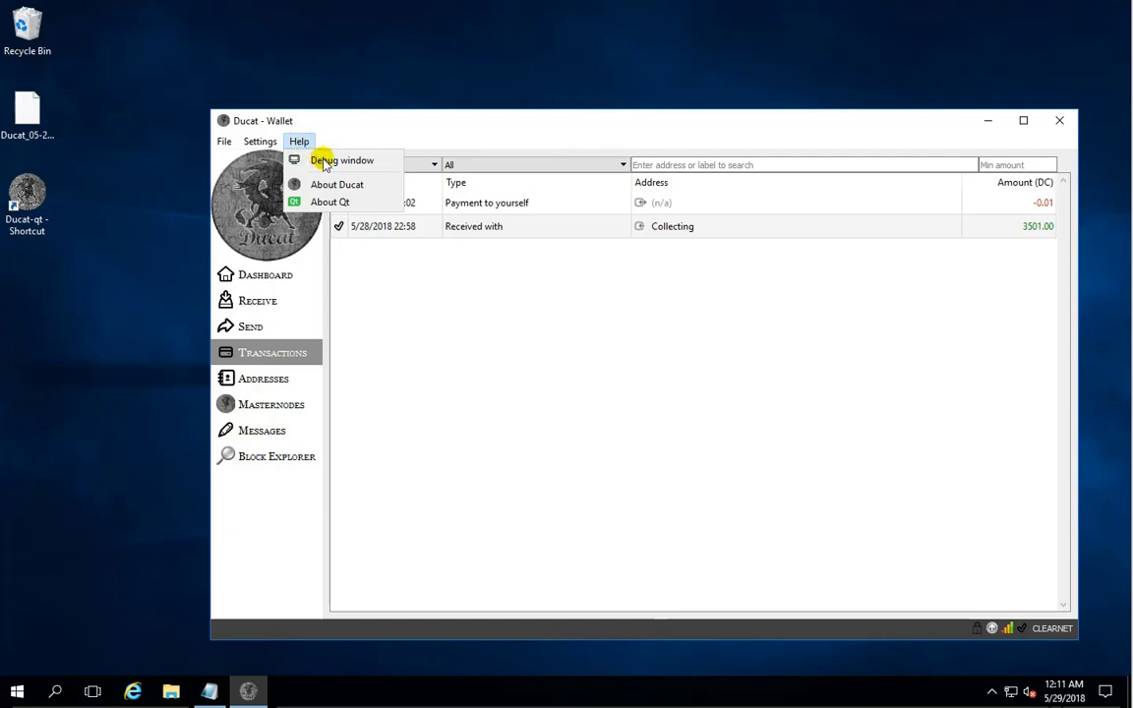
pyautogui.click(328, 161)
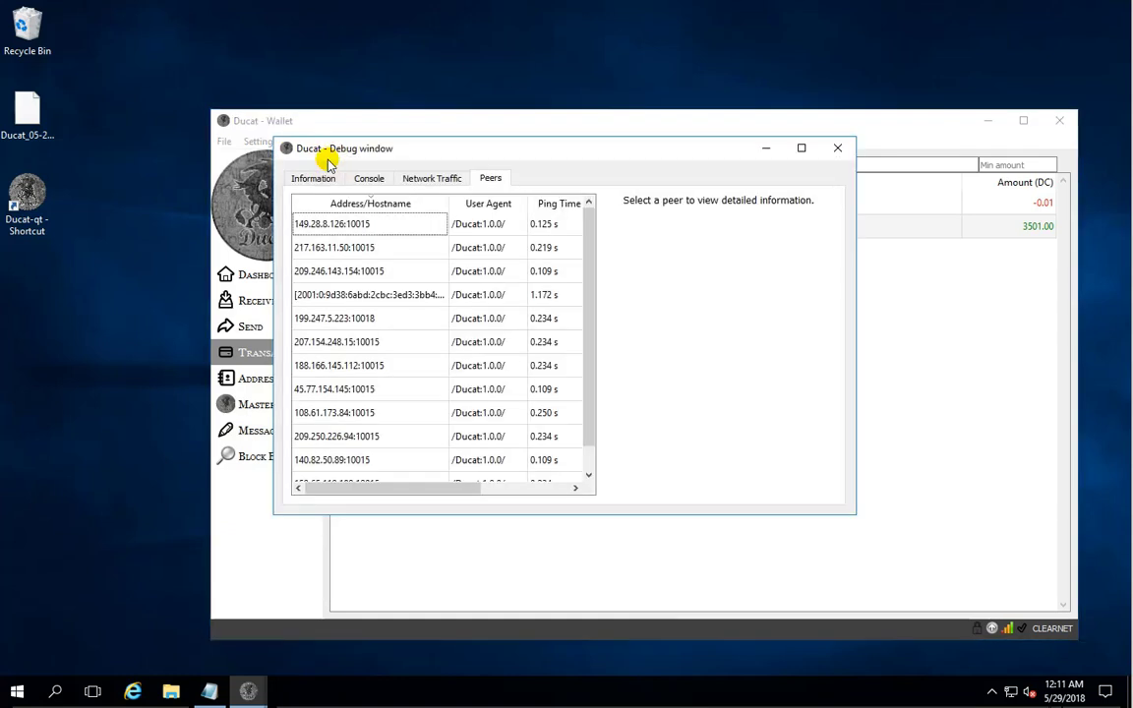
pyautogui.click(370, 179)
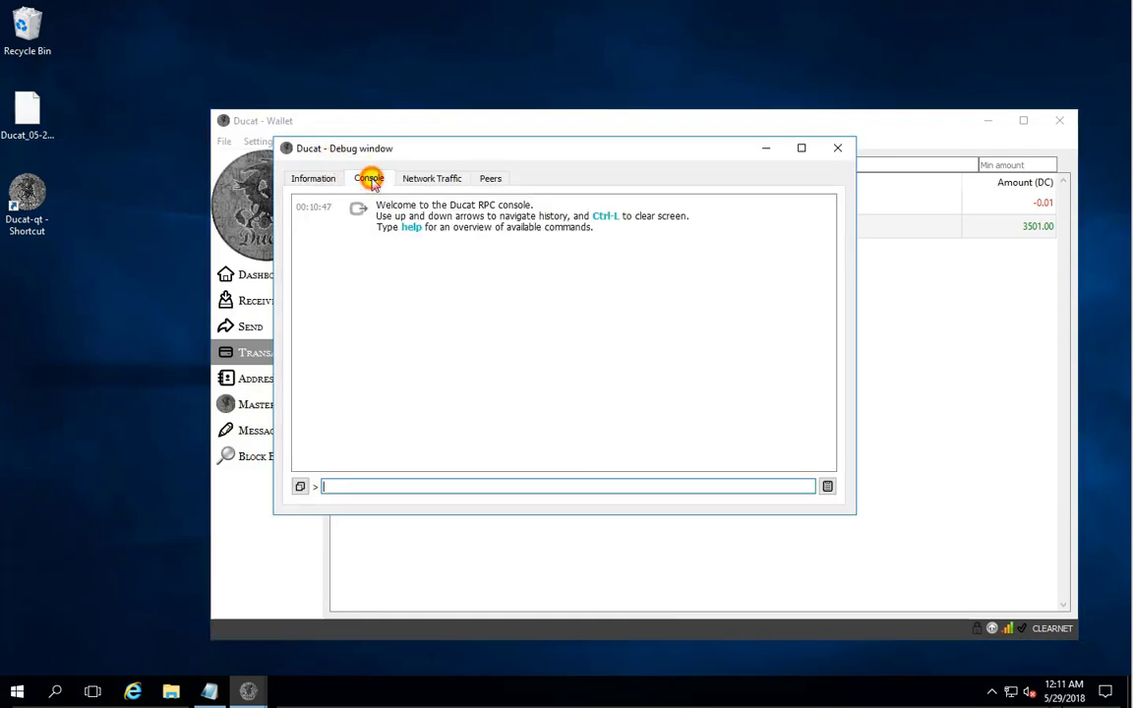
# - Run 'masternode start' in the console, which fails because the wallet is locked
pyautogui.click(388, 486)
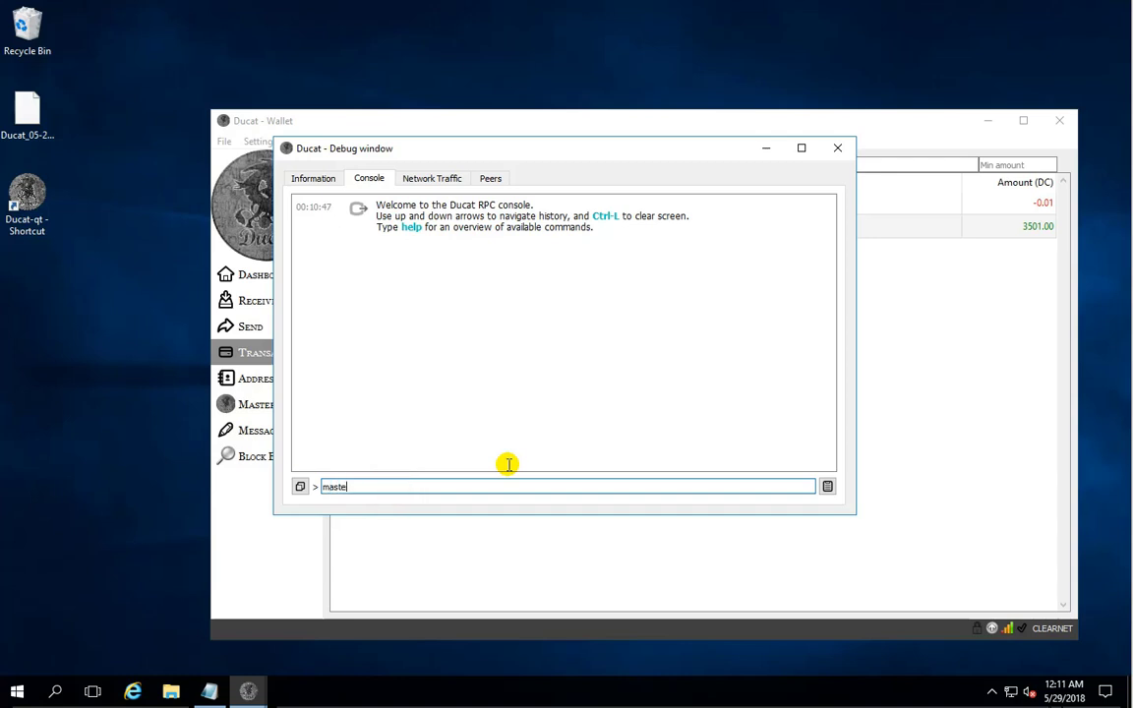
pyautogui.write('masternode start')
pyautogui.press('Return')
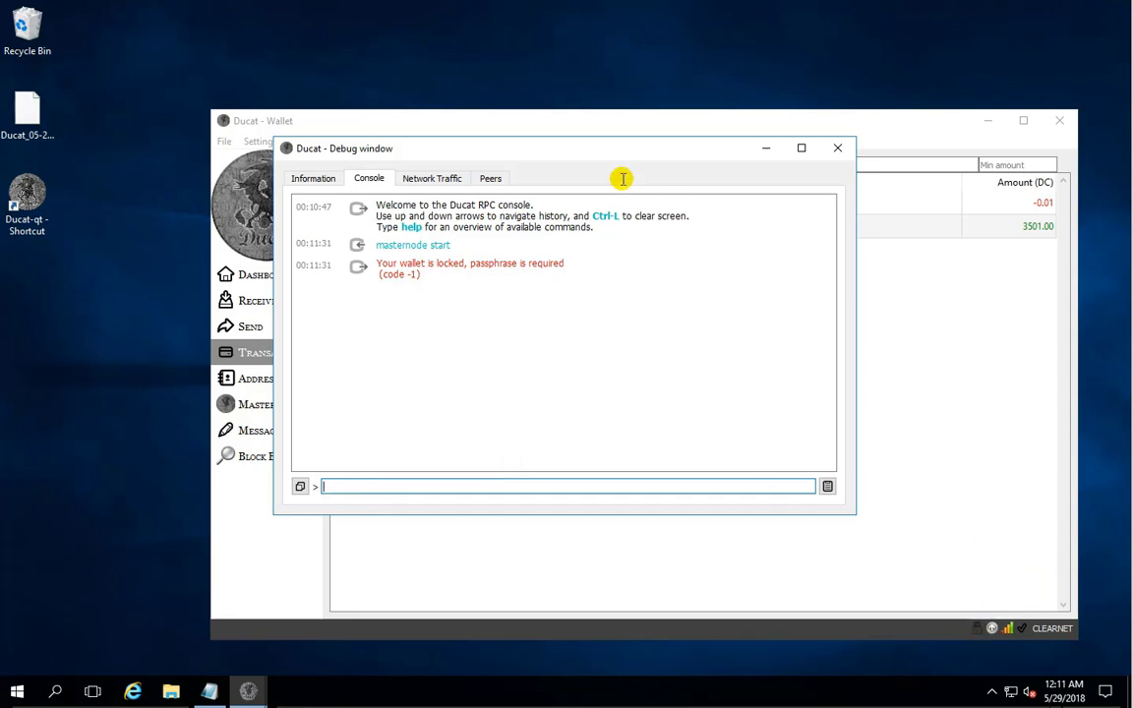
pyautogui.click(234, 126)
pyautogui.click(254, 141)
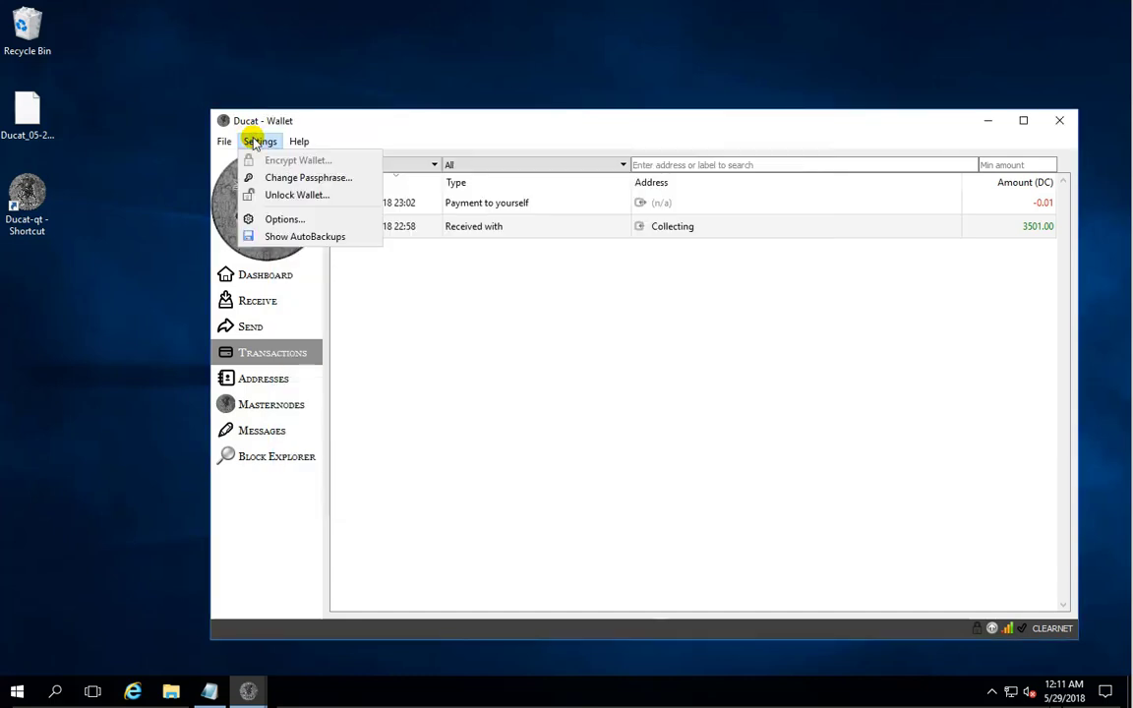
# - Unlock the wallet fully with its passphrase, with 'For staking only' unticked
pyautogui.click(272, 193)
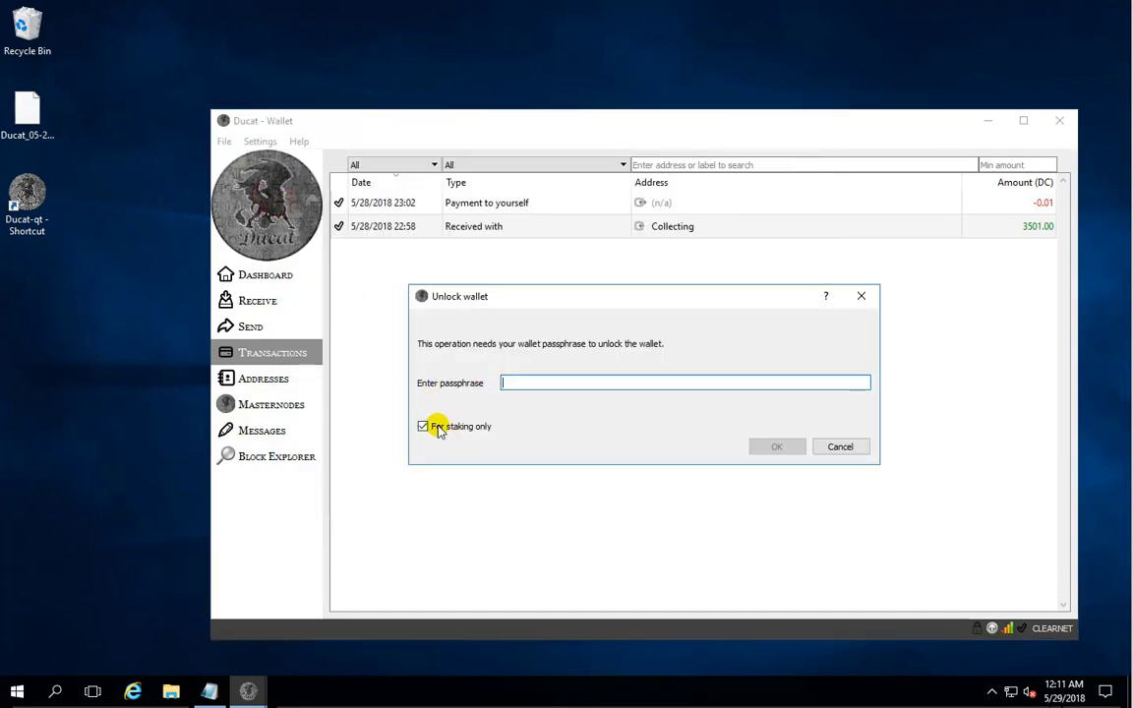
pyautogui.click(439, 429)
pyautogui.click(531, 383)
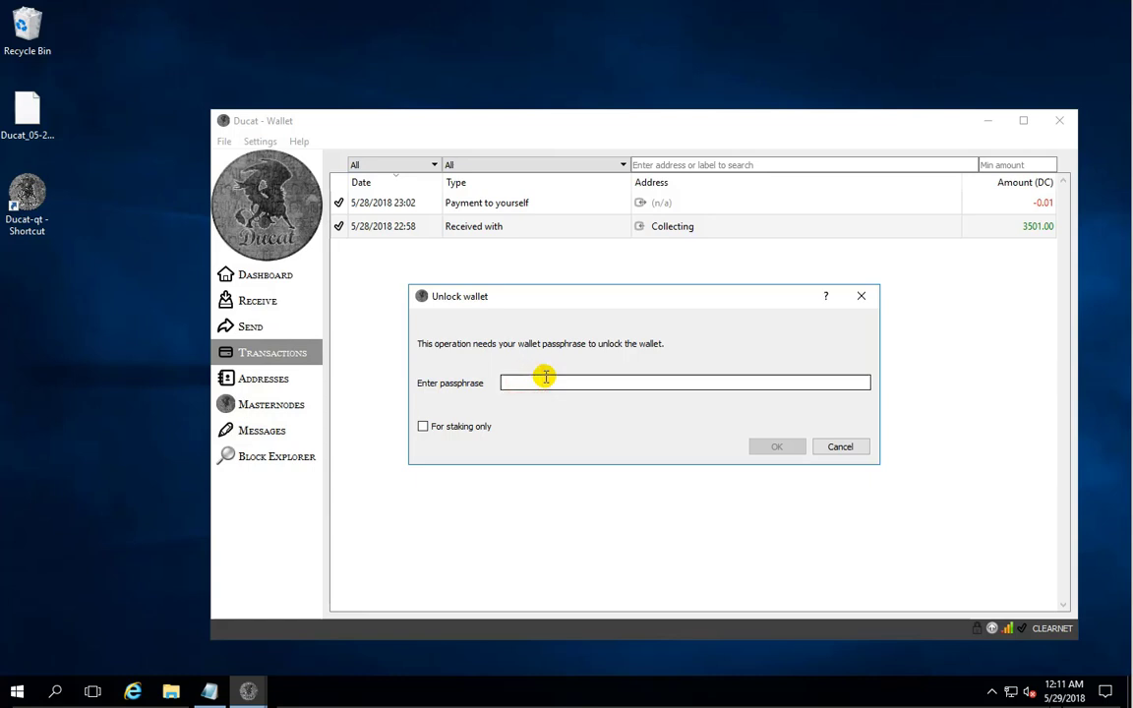
pyautogui.write('••')
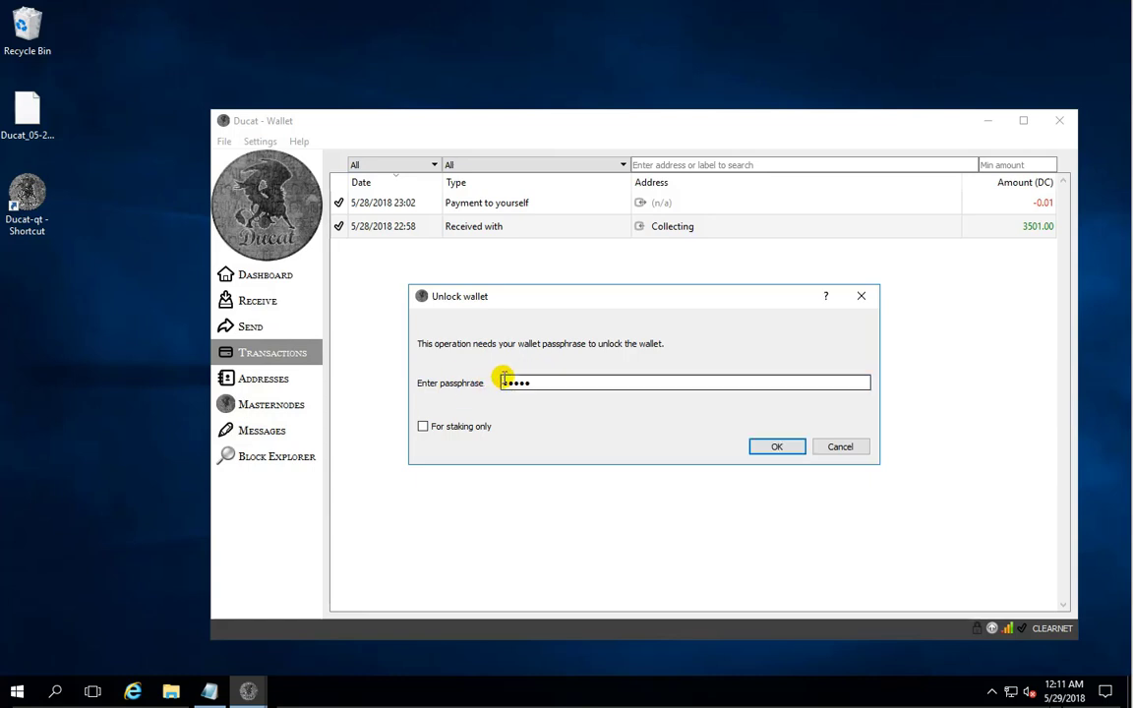
pyautogui.click(773, 447)
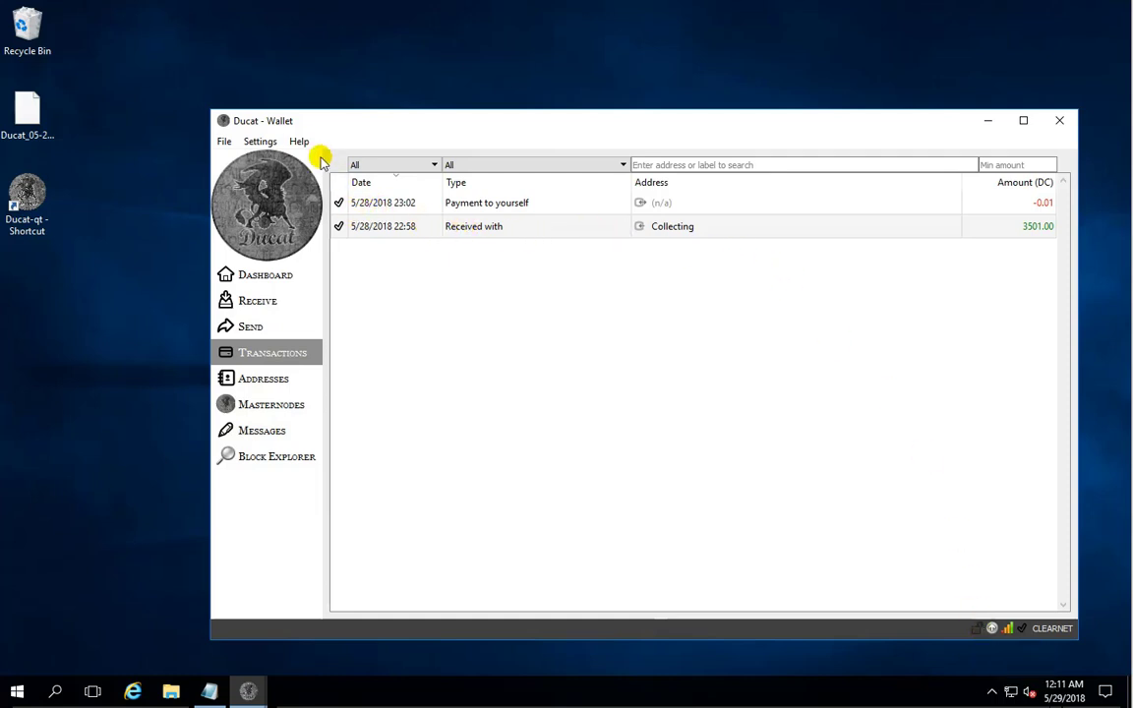
# - Rerun 'masternode start' to get "successfully started masternode", then close the debug window
pyautogui.moveTo(266, 694)
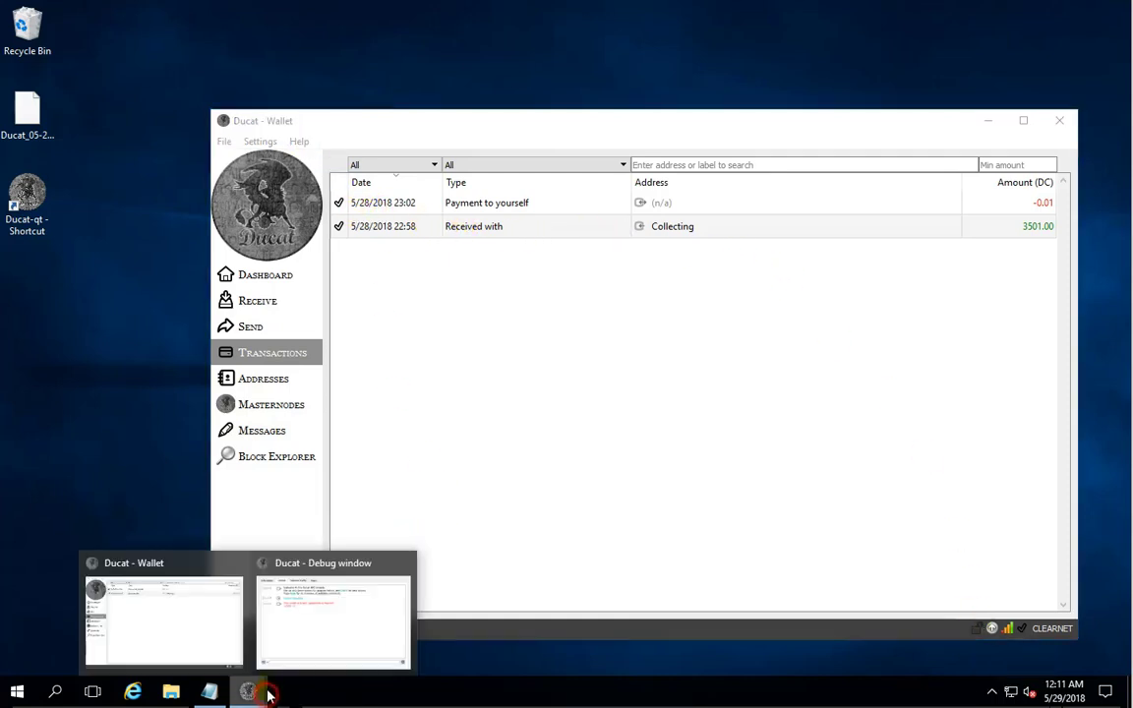
pyautogui.click(336, 567)
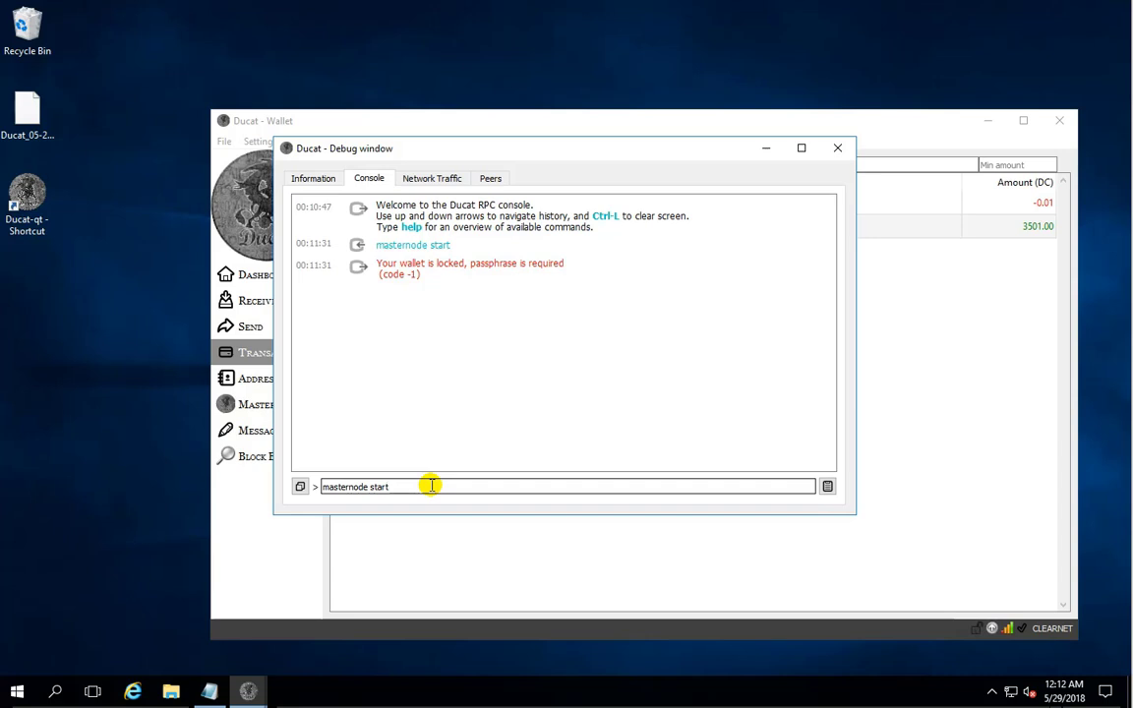
pyautogui.press('Return')
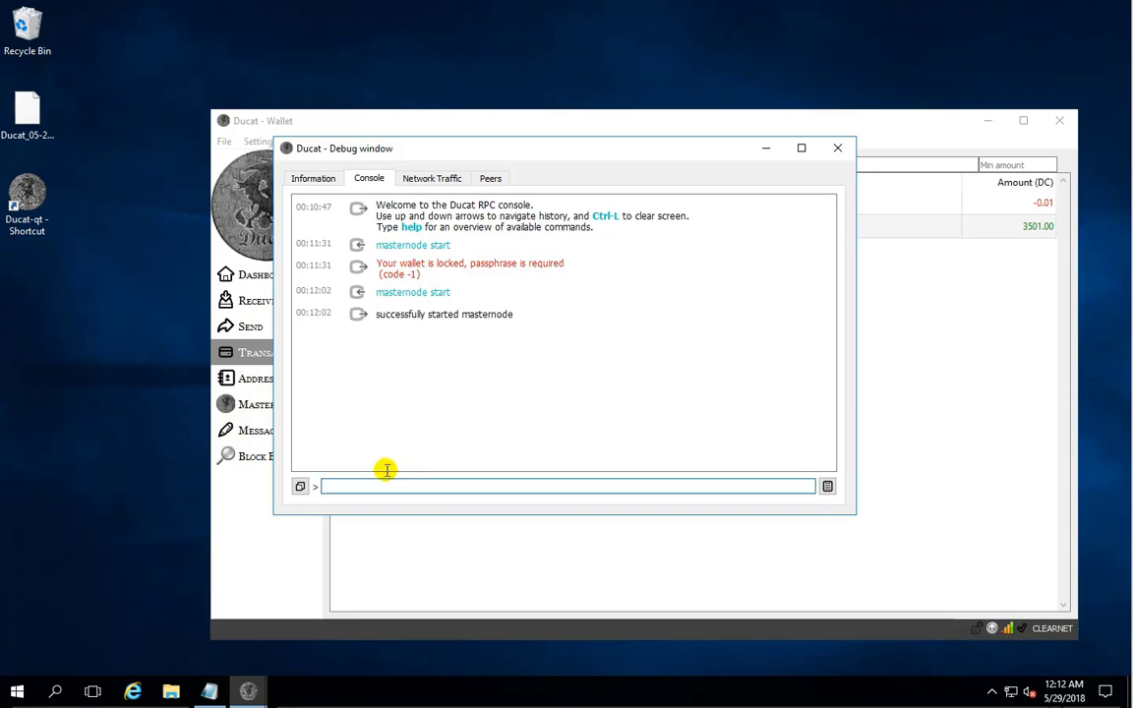
pyautogui.click(835, 150)
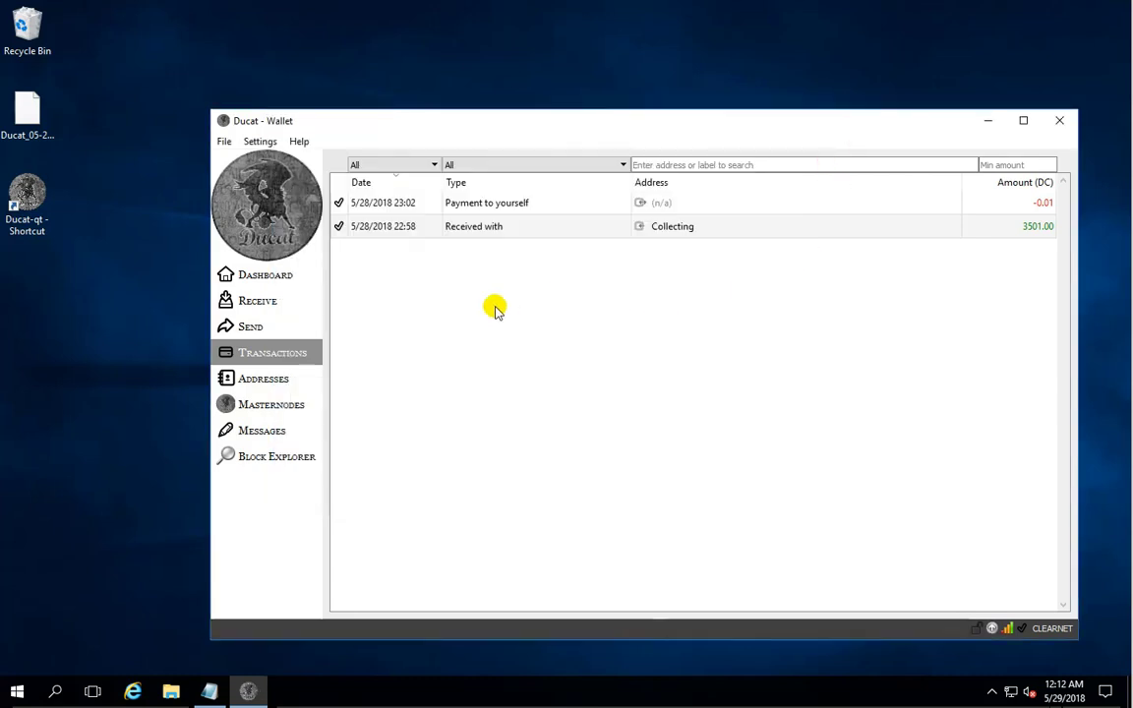
pyautogui.click(270, 403)
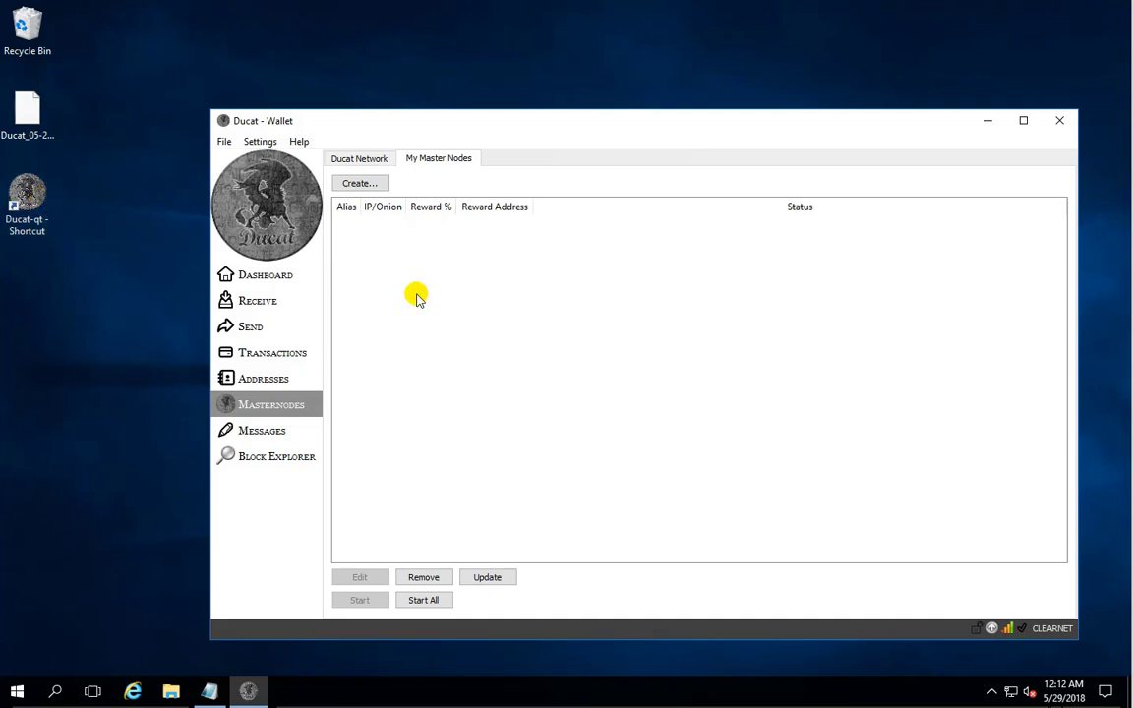
pyautogui.click(364, 159)
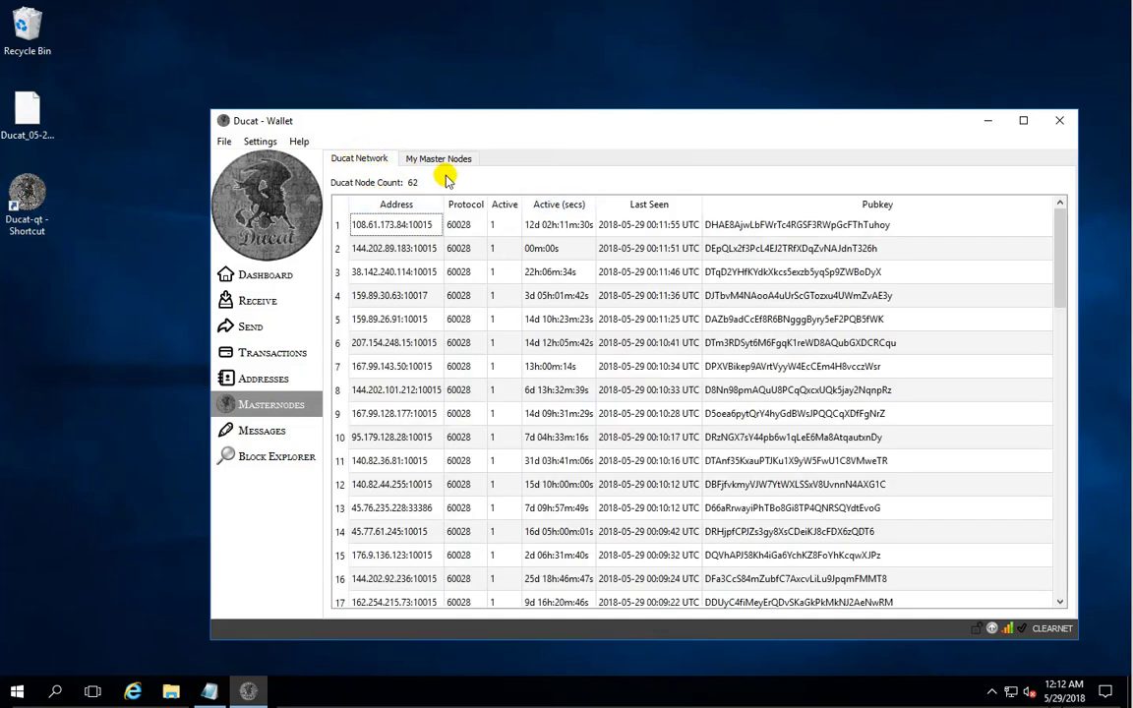
pyautogui.click(549, 205)
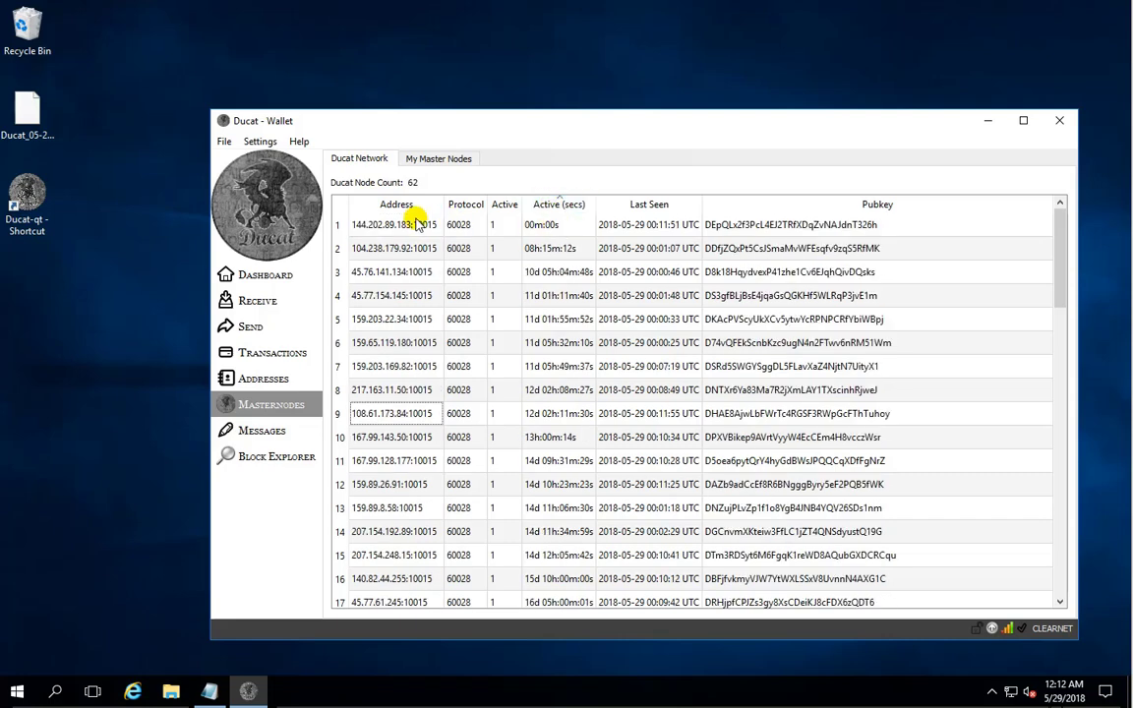
pyautogui.click(336, 223)
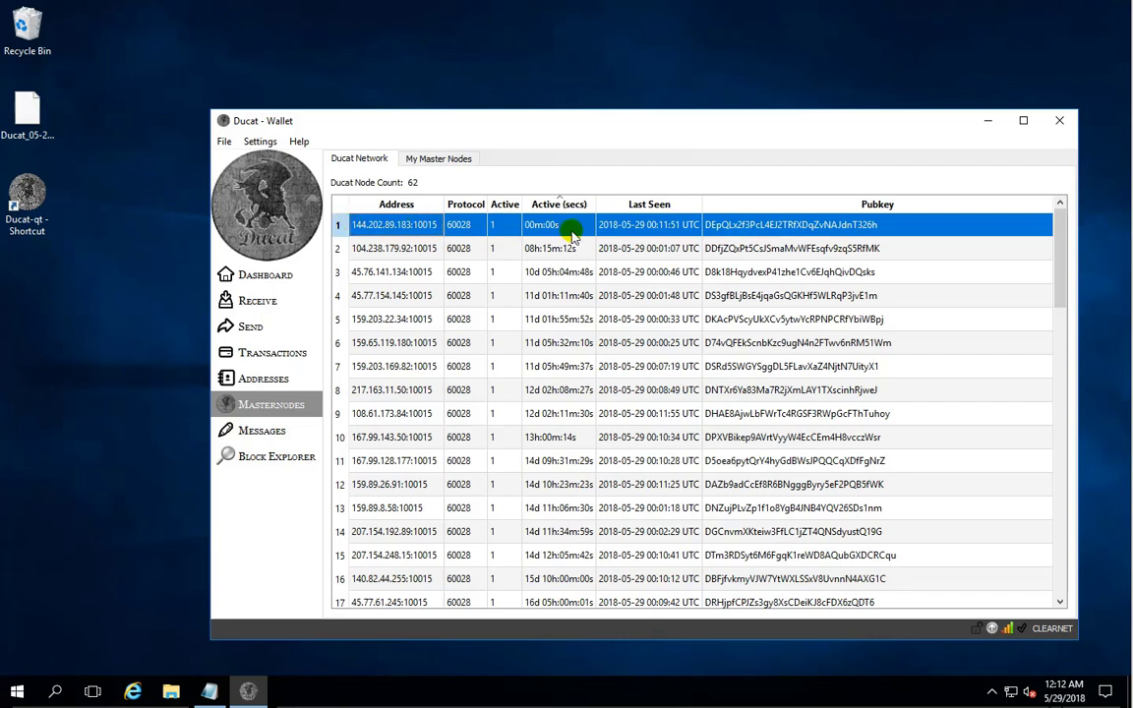
pyautogui.click(267, 353)
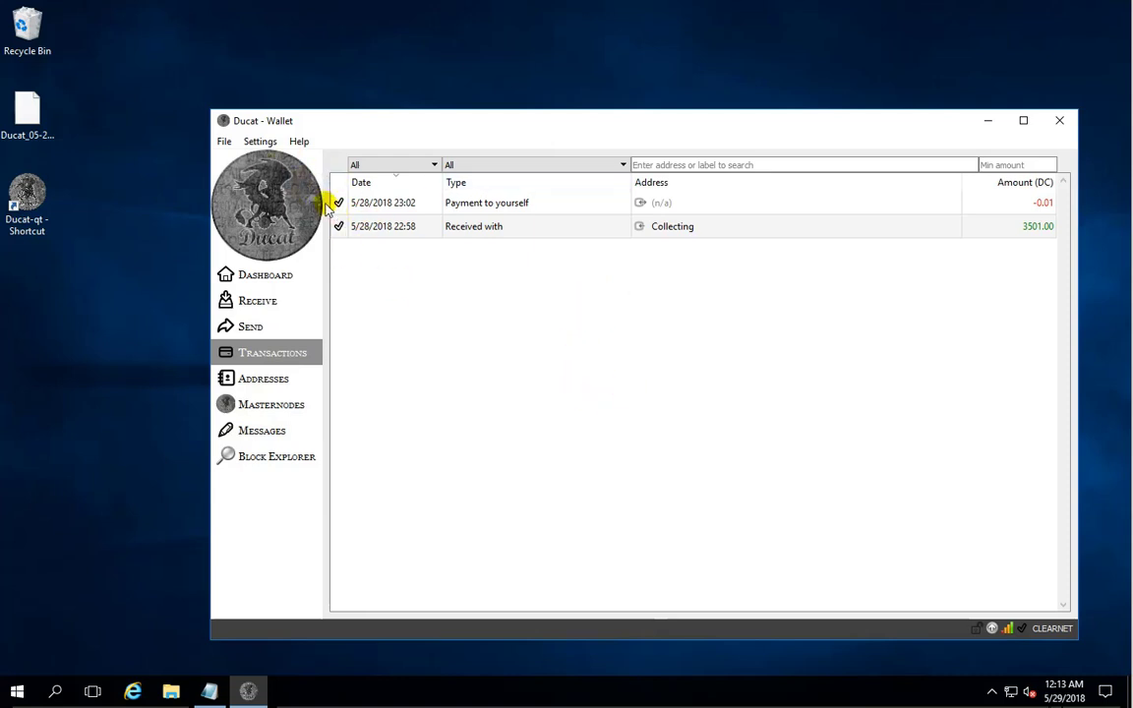
# - Exit Ducat-qt via File > Exit and relaunch it from the desktop
pyautogui.click(225, 141)
pyautogui.click(246, 237)
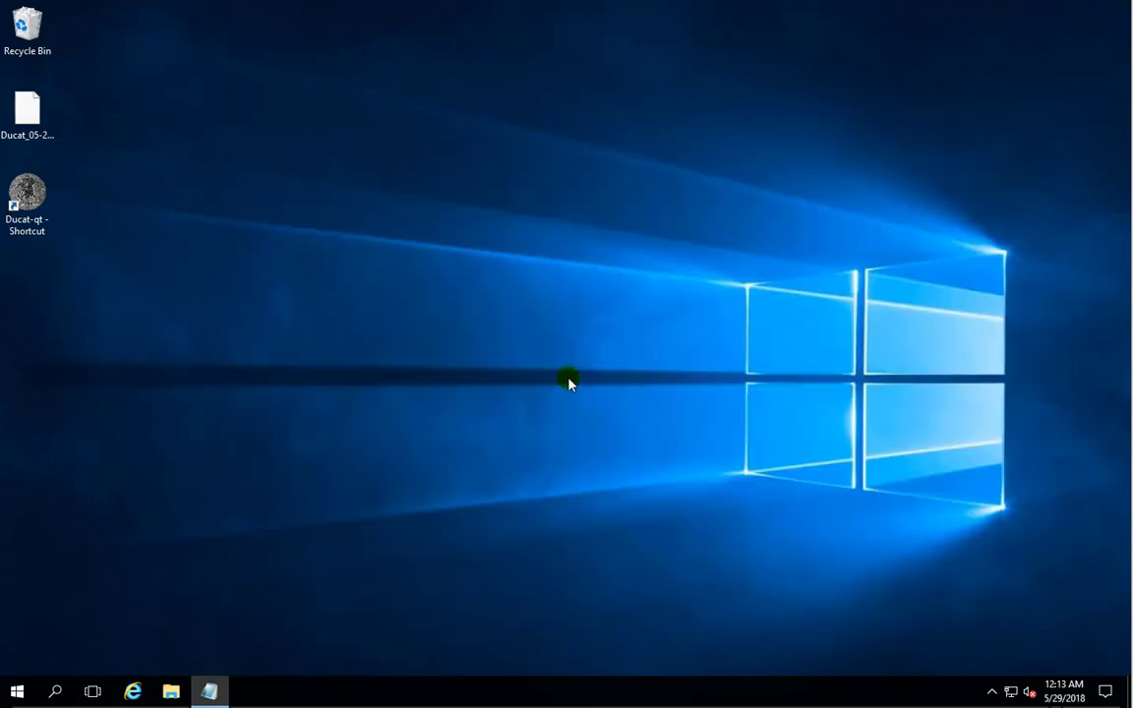
pyautogui.doubleClick(27, 195)
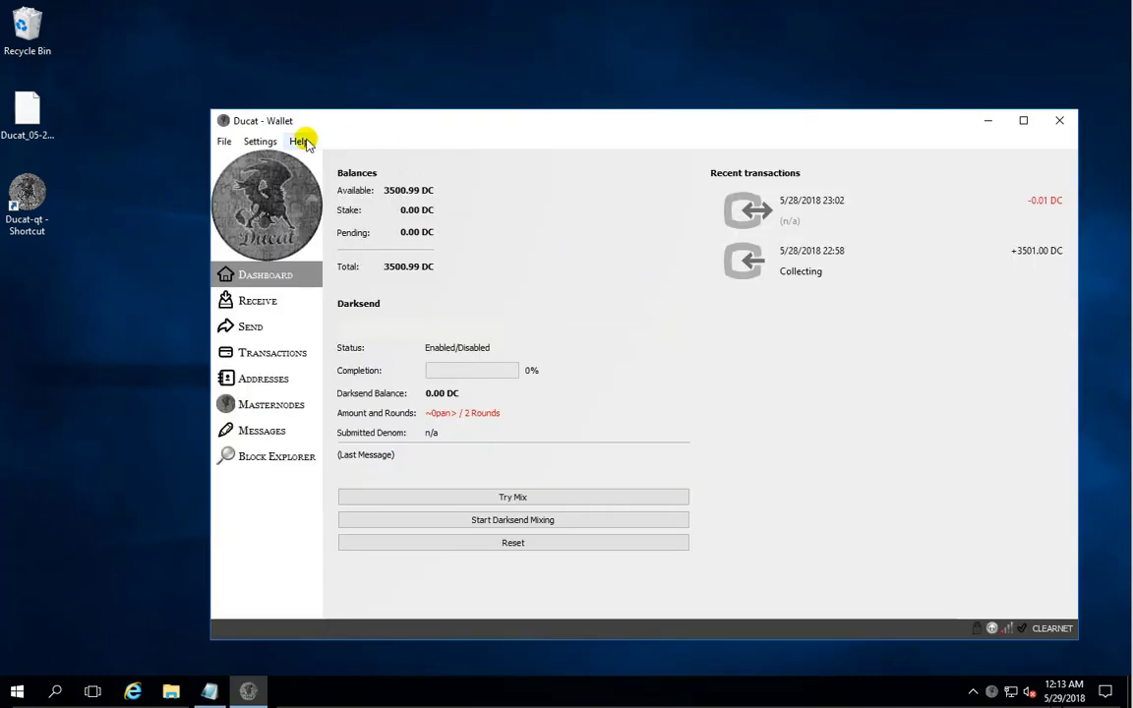
# - Run 'masternode start' in the Debug window Console, which fails on the locked wallet
pyautogui.click(298, 141)
pyautogui.click(331, 163)
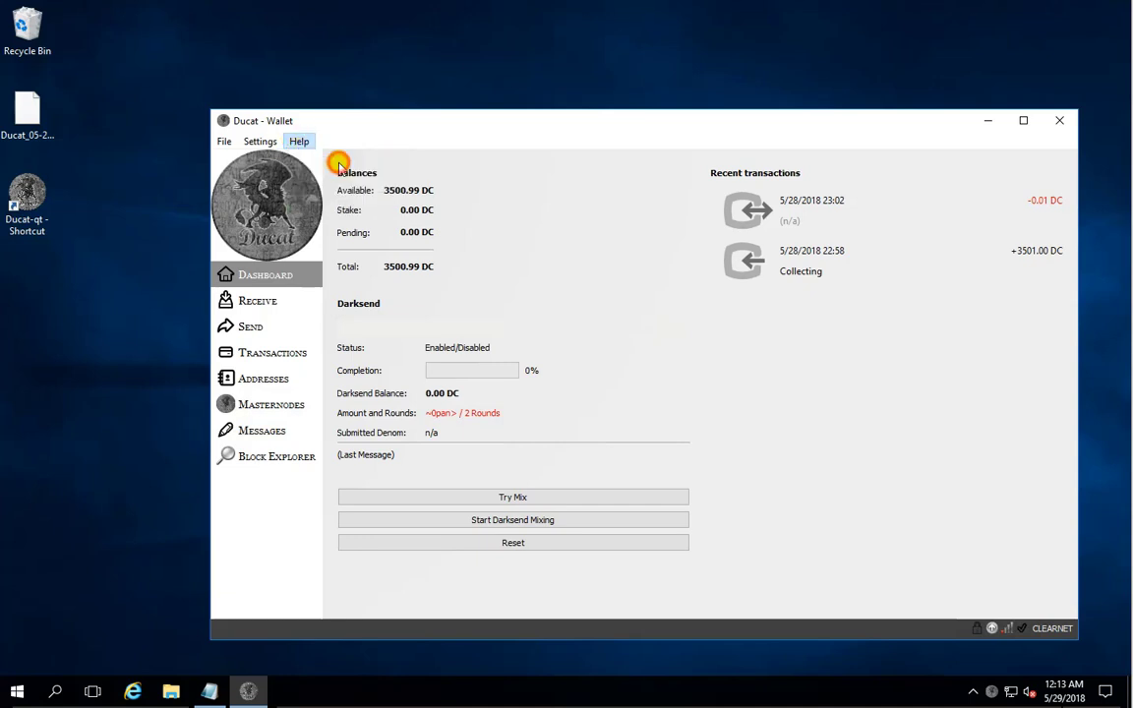
pyautogui.click(370, 180)
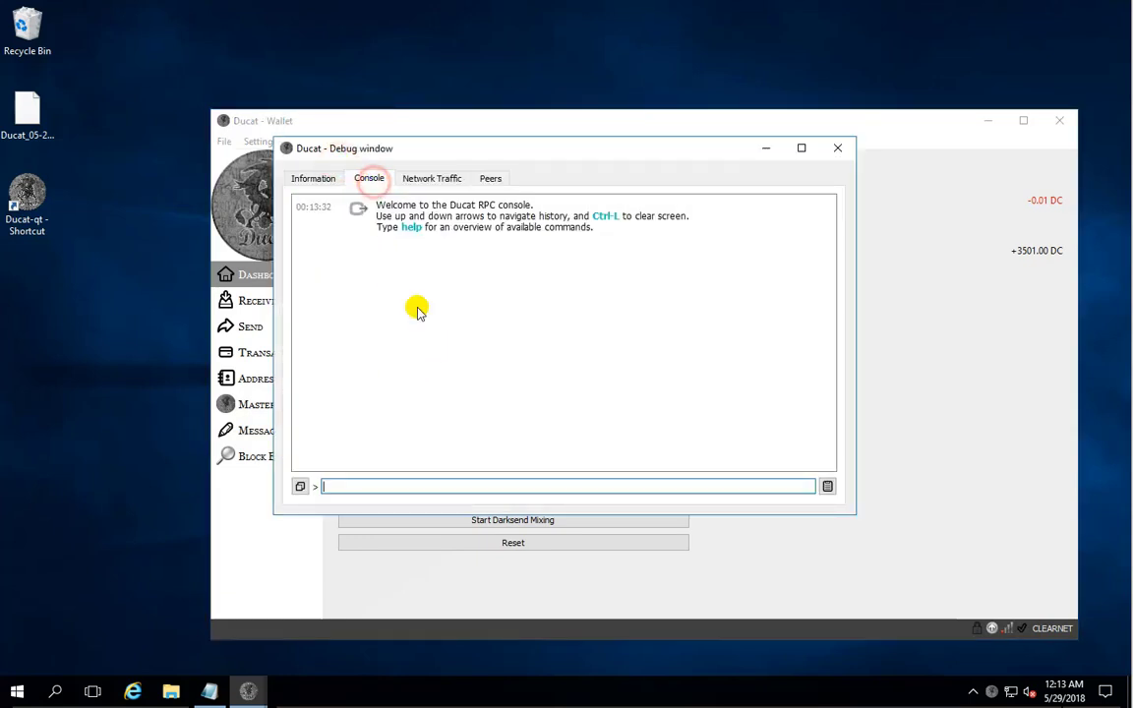
pyautogui.click(374, 485)
pyautogui.write('mastern')
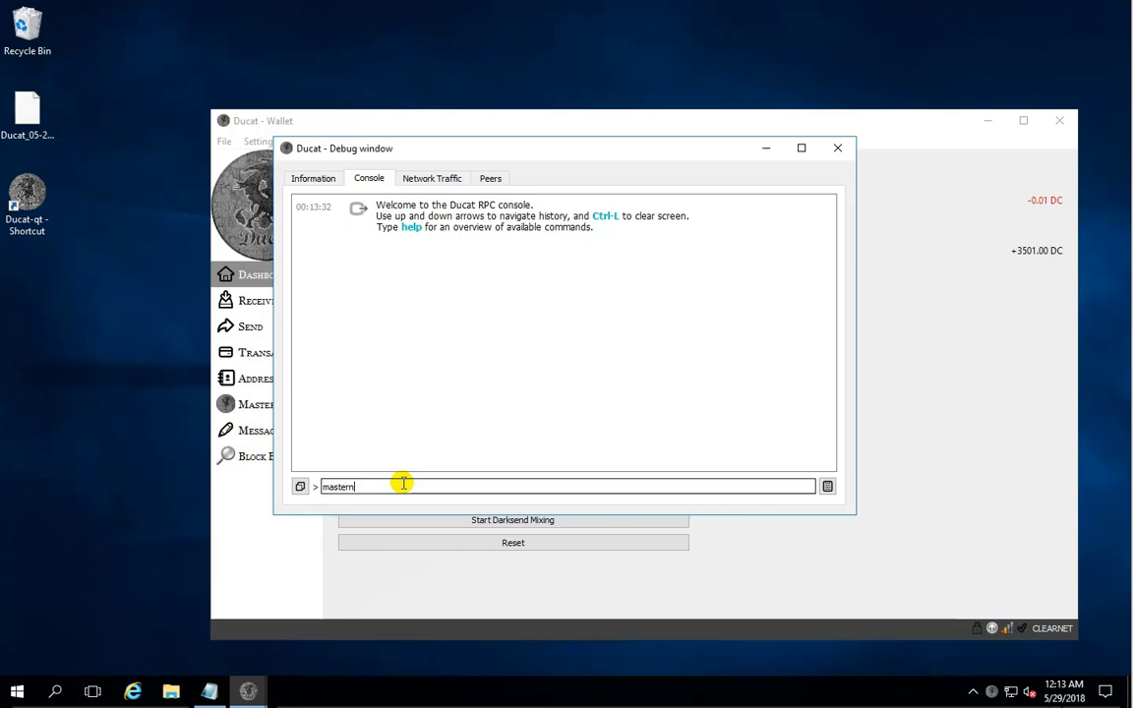
pyautogui.write('ode start')
pyautogui.press('Return')
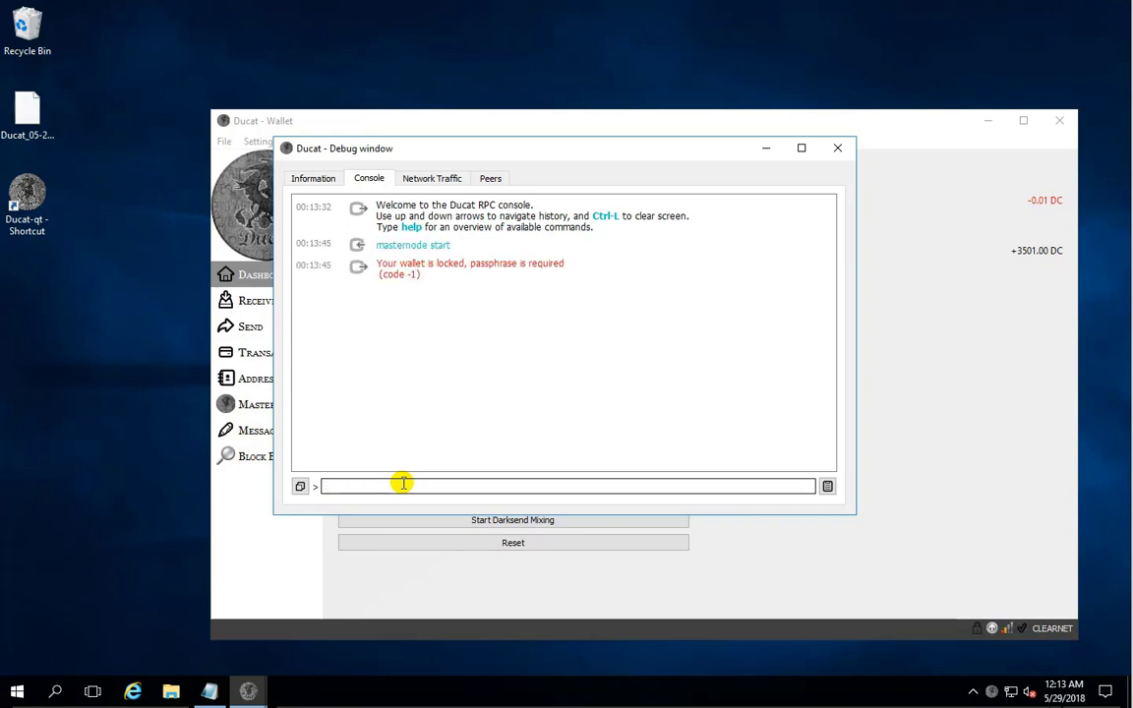
# - Fully unlock the wallet with its passphrase, with 'For staking only' unticked
pyautogui.click(258, 144)
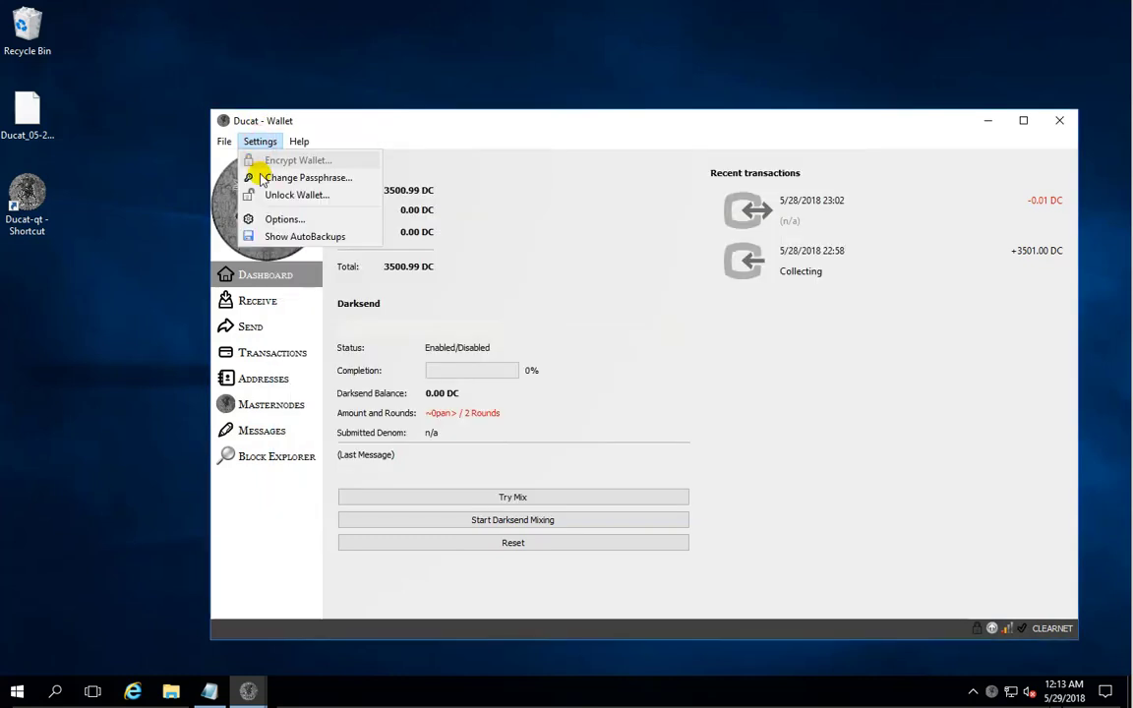
pyautogui.click(285, 195)
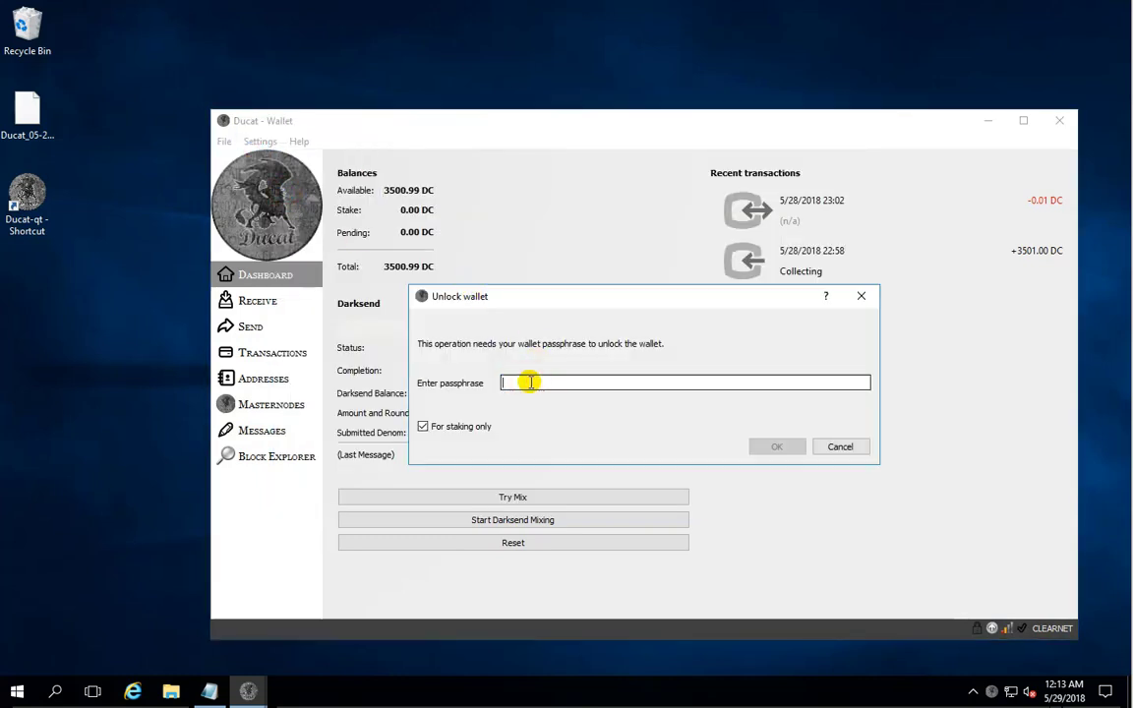
pyautogui.write('••')
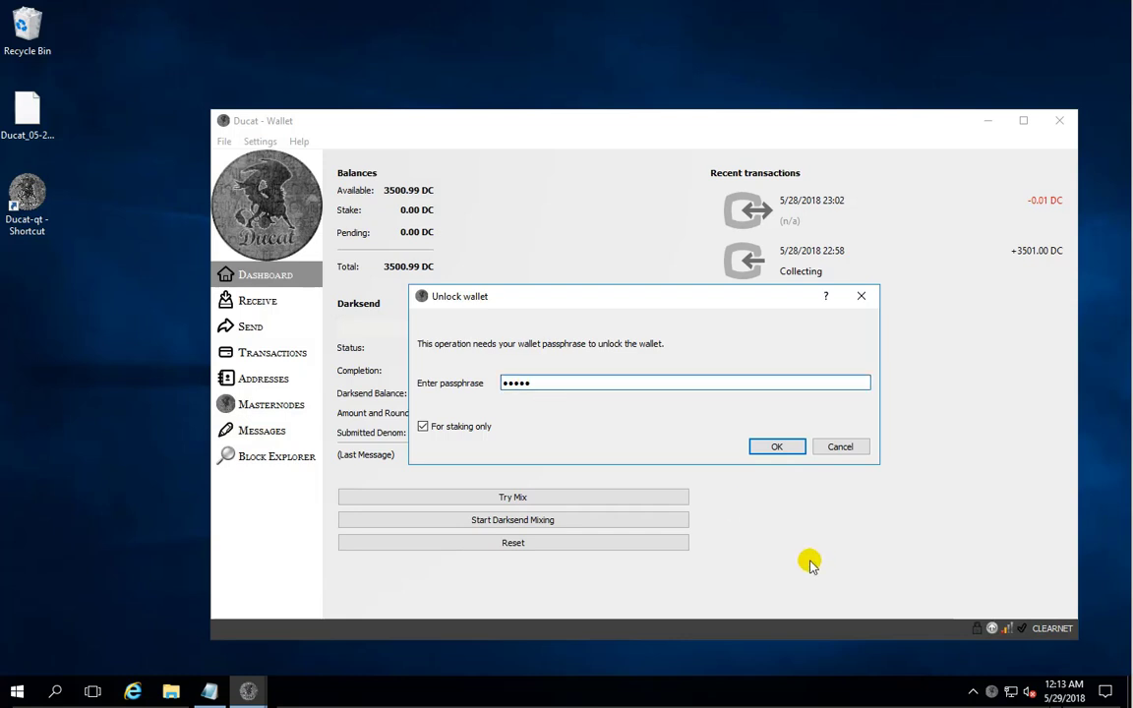
pyautogui.moveTo(577, 387); pyautogui.dragTo(463, 382)
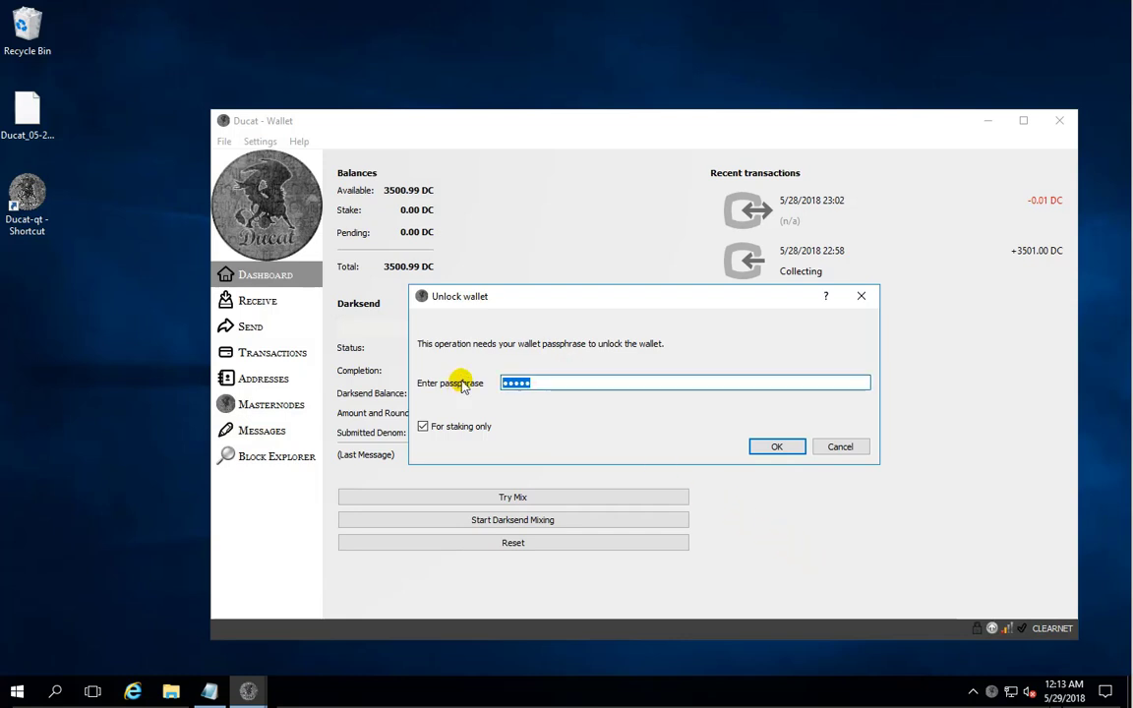
pyautogui.write('••••••')
pyautogui.click(423, 426)
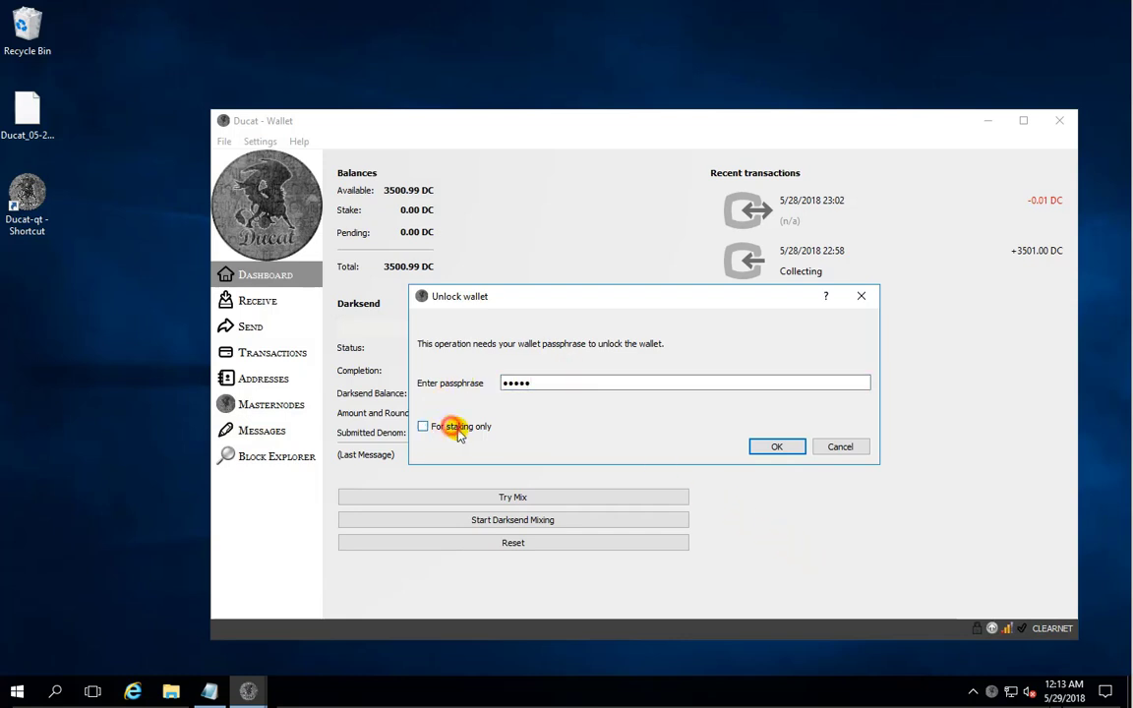
pyautogui.click(776, 447)
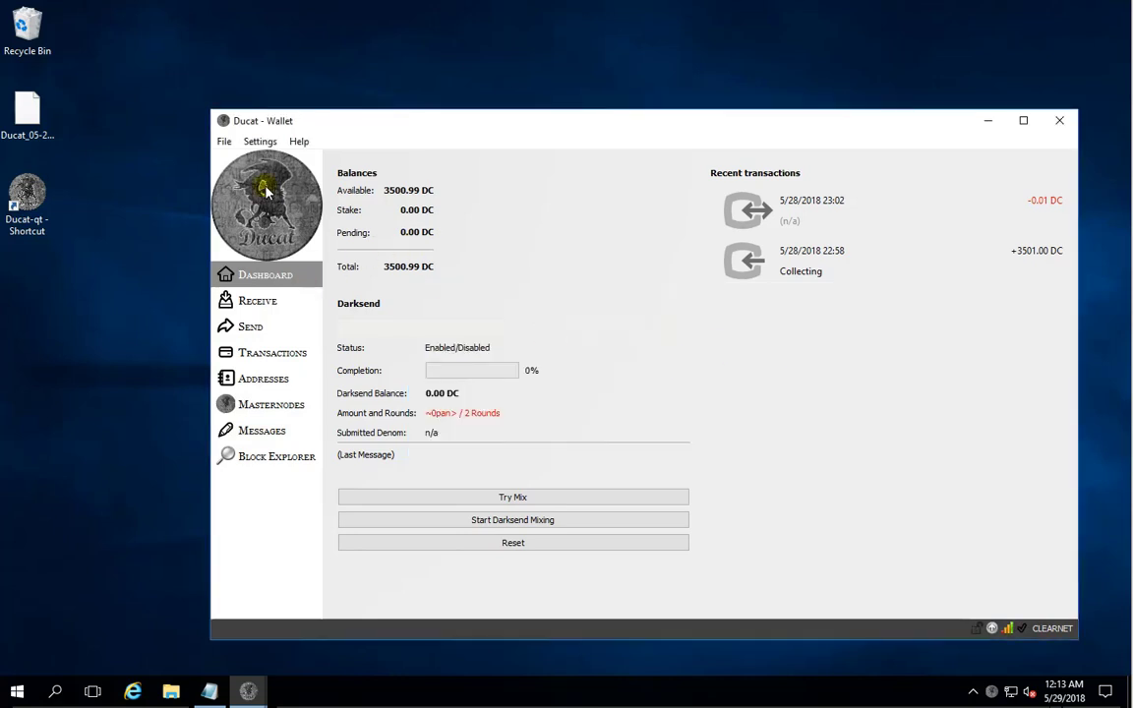
# - Rerun the recalled 'masternode start' command so it succeeds, then close the debug window
pyautogui.moveTo(253, 692)
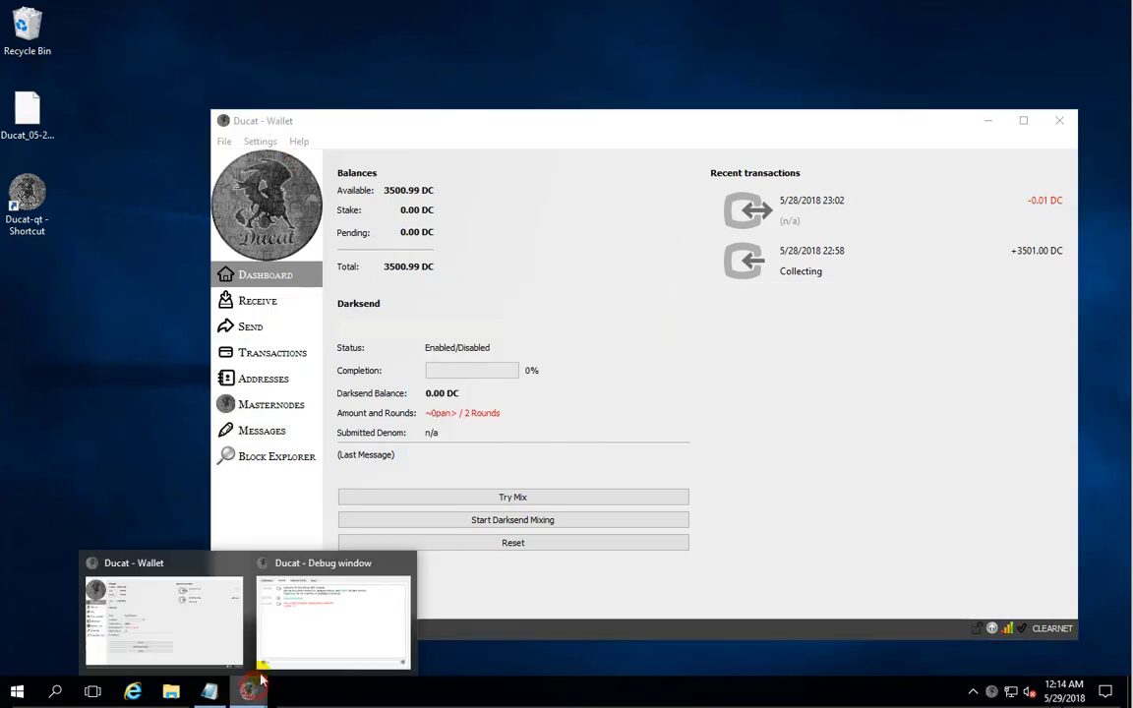
pyautogui.click(332, 567)
pyautogui.click(420, 487)
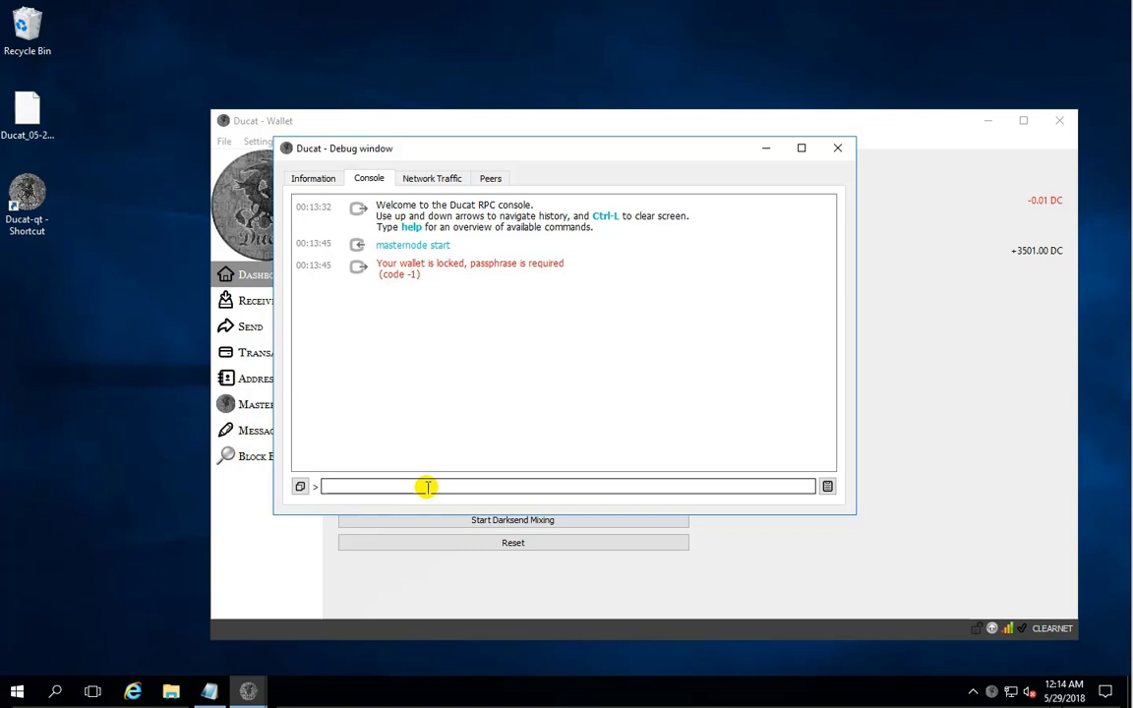
pyautogui.press('Up')
pyautogui.press('Return')
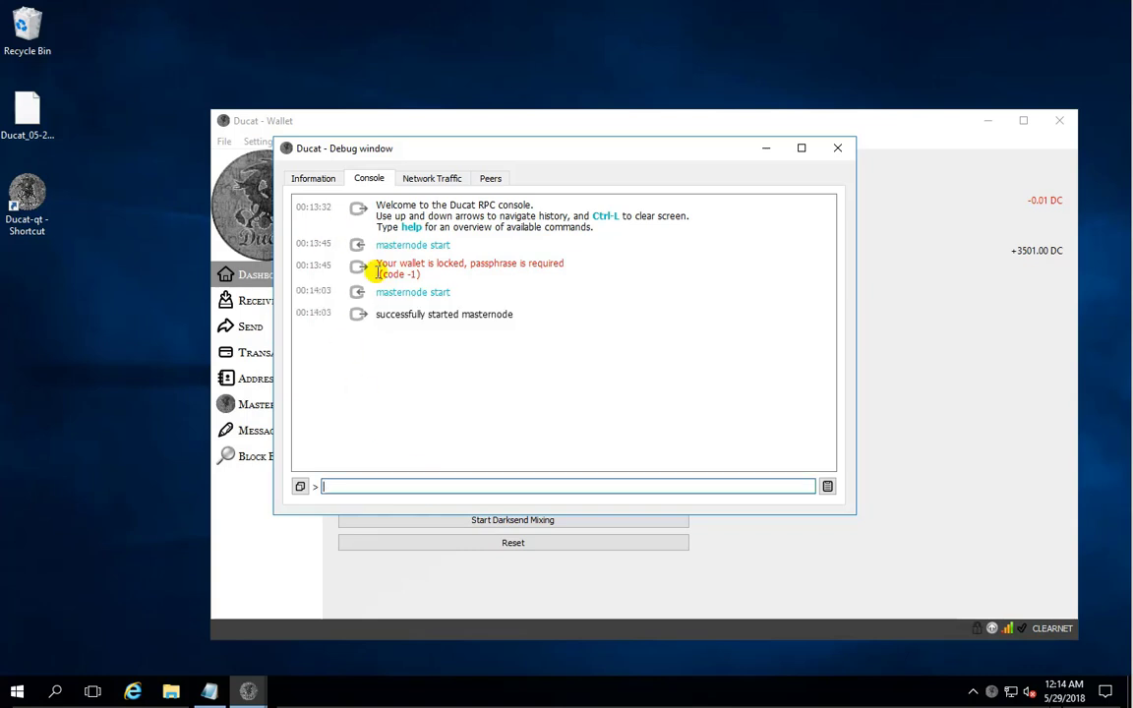
pyautogui.click(837, 148)
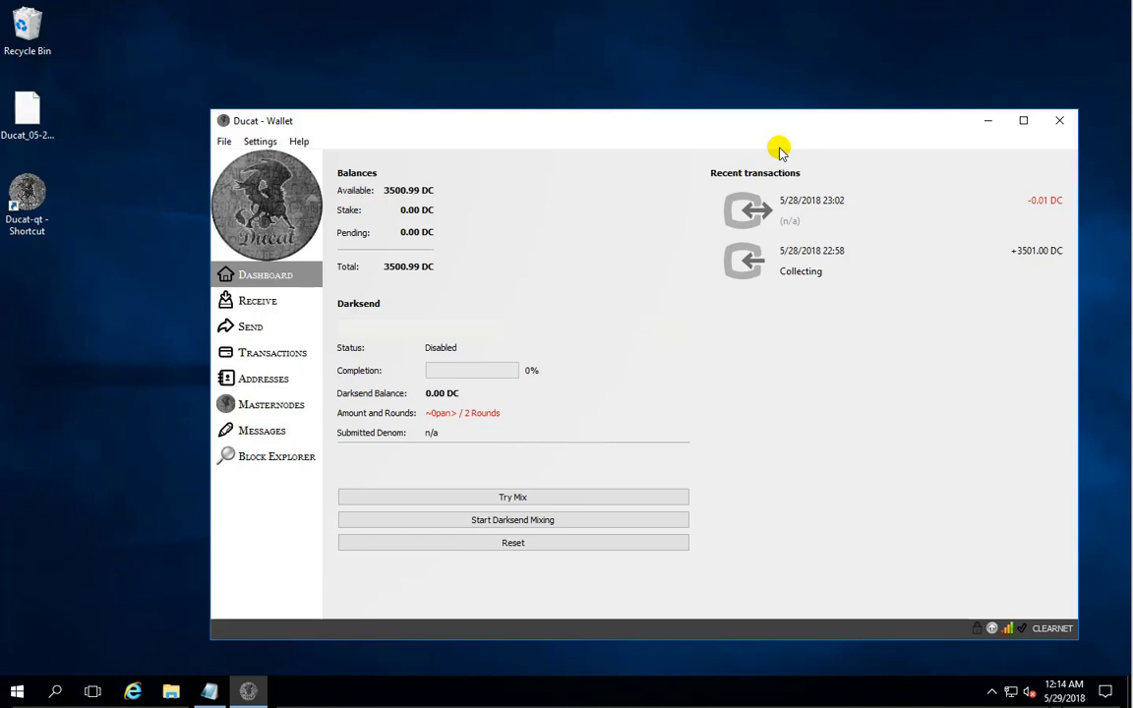
# - Show the Masternodes page and run 'masternode status' in the Debug console
pyautogui.click(258, 403)
pyautogui.click(299, 142)
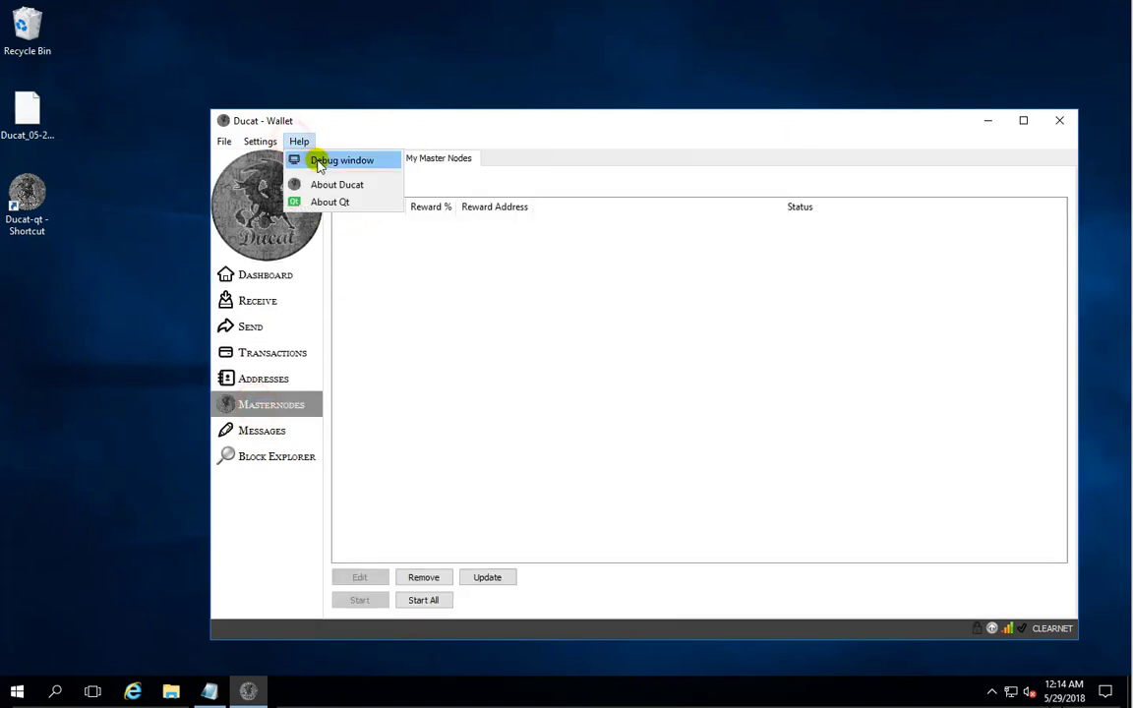
pyautogui.click(296, 160)
pyautogui.click(381, 482)
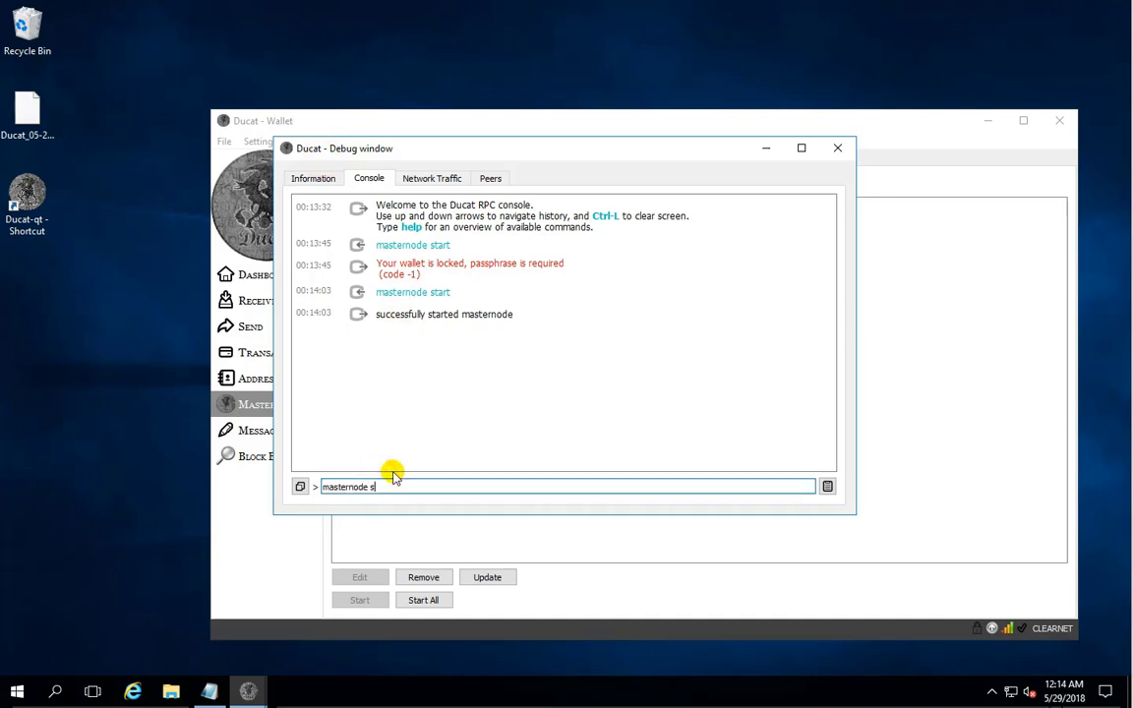
pyautogui.write('masternode status')
pyautogui.press('Return')
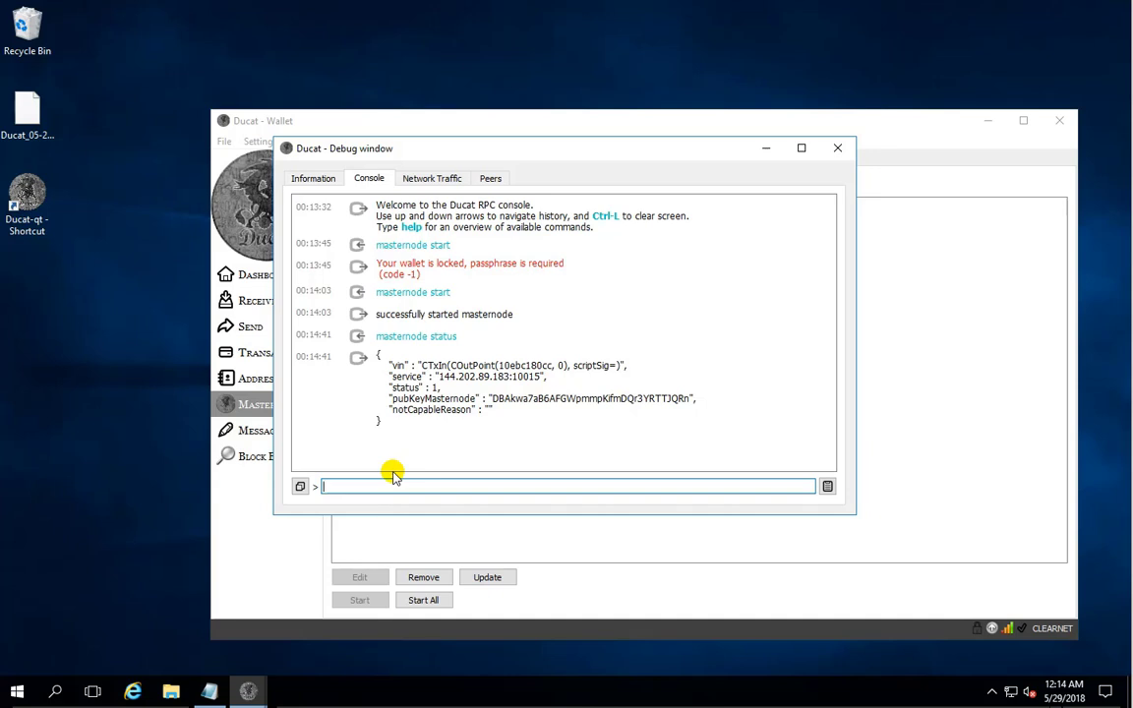
# - Highlight the reported status value 1, then close the debug window
pyautogui.doubleClick(432, 389)
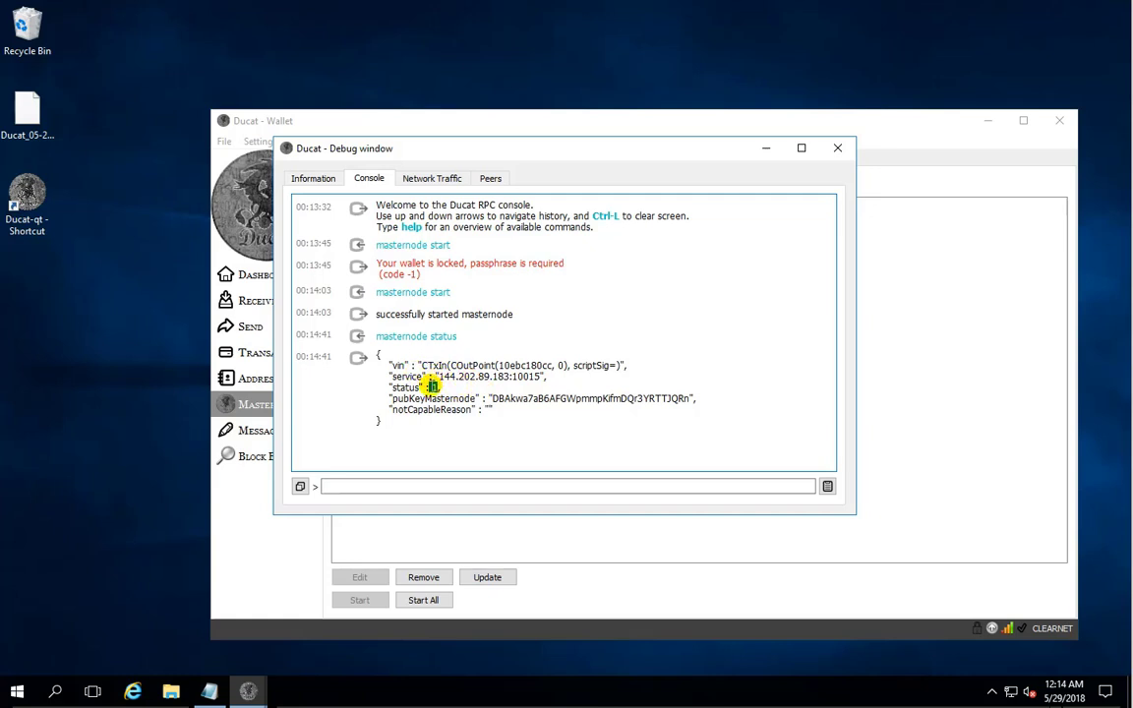
pyautogui.click(433, 386)
pyautogui.doubleClick(434, 387)
pyautogui.click(840, 150)
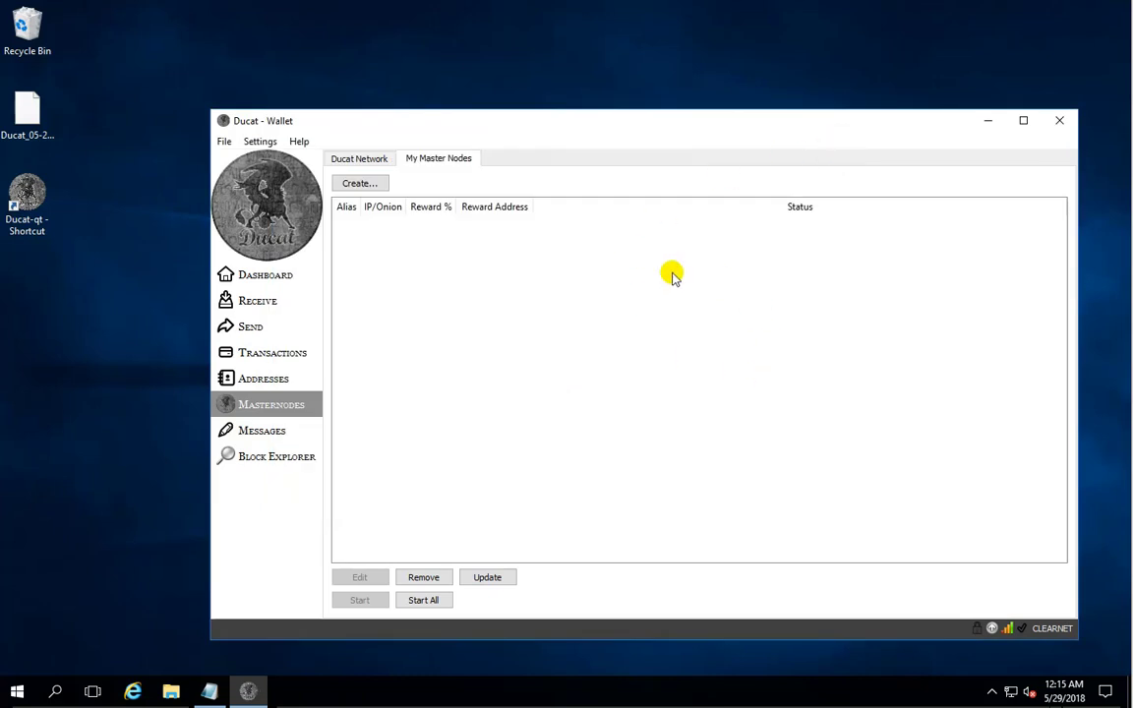
# - Unlock the wallet for staking only with its passphrase, then minimize the wallet window
pyautogui.click(286, 351)
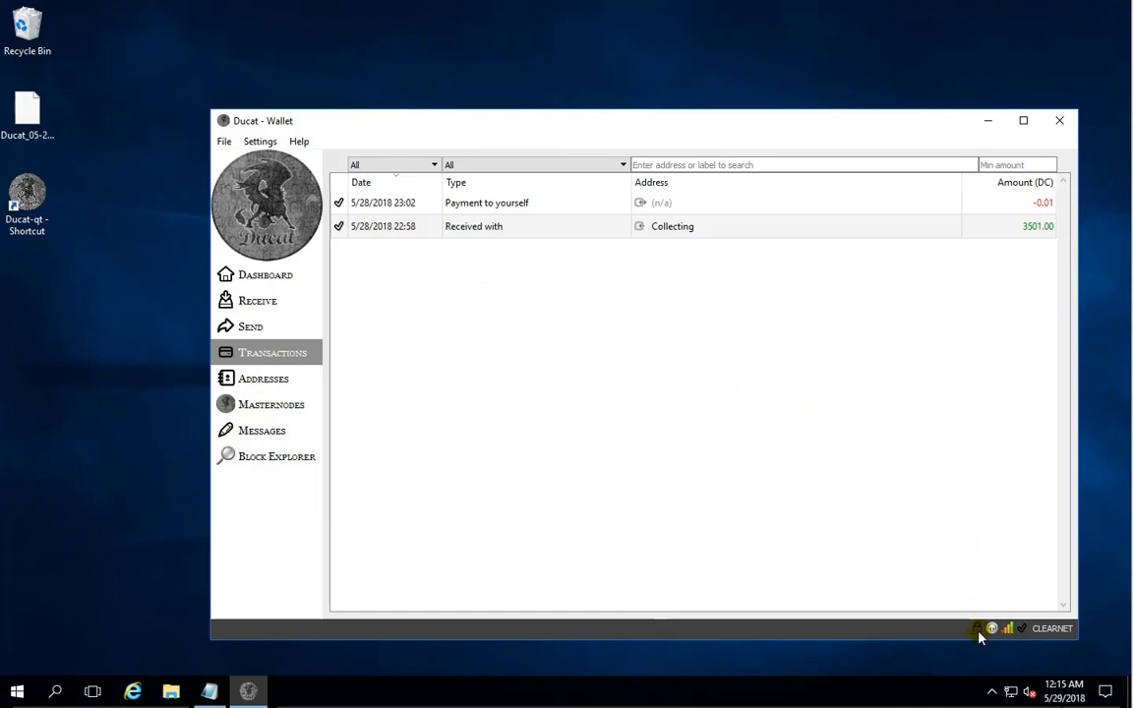
pyautogui.moveTo(979, 638)
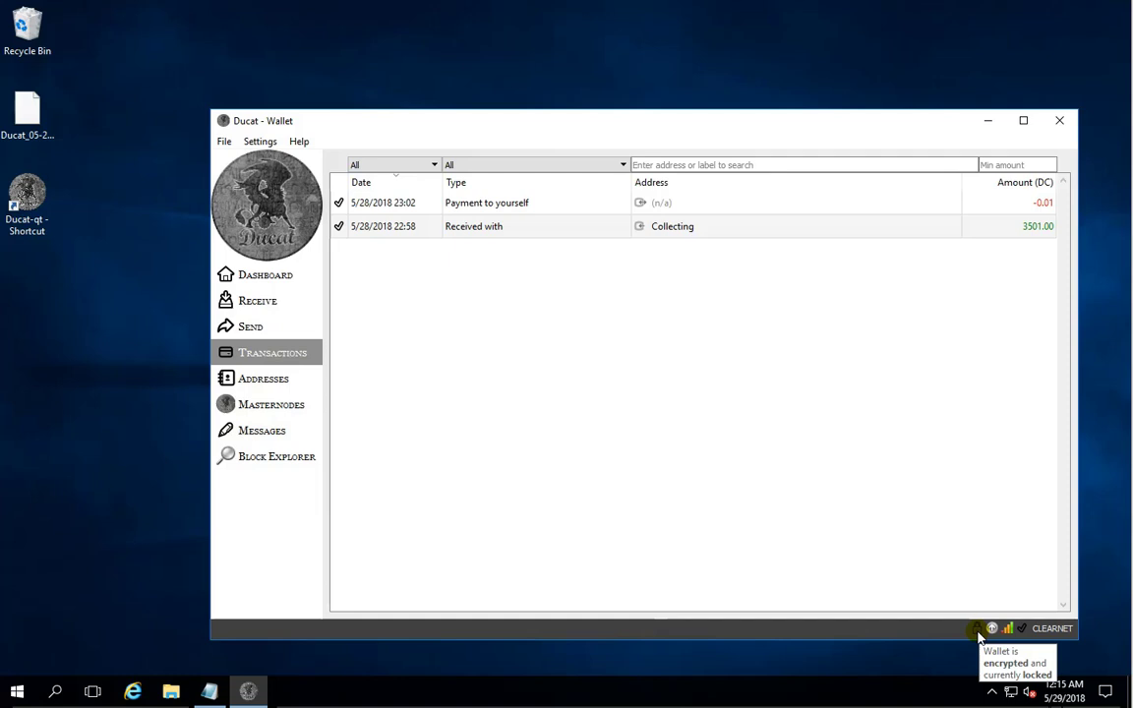
pyautogui.click(261, 142)
pyautogui.click(290, 195)
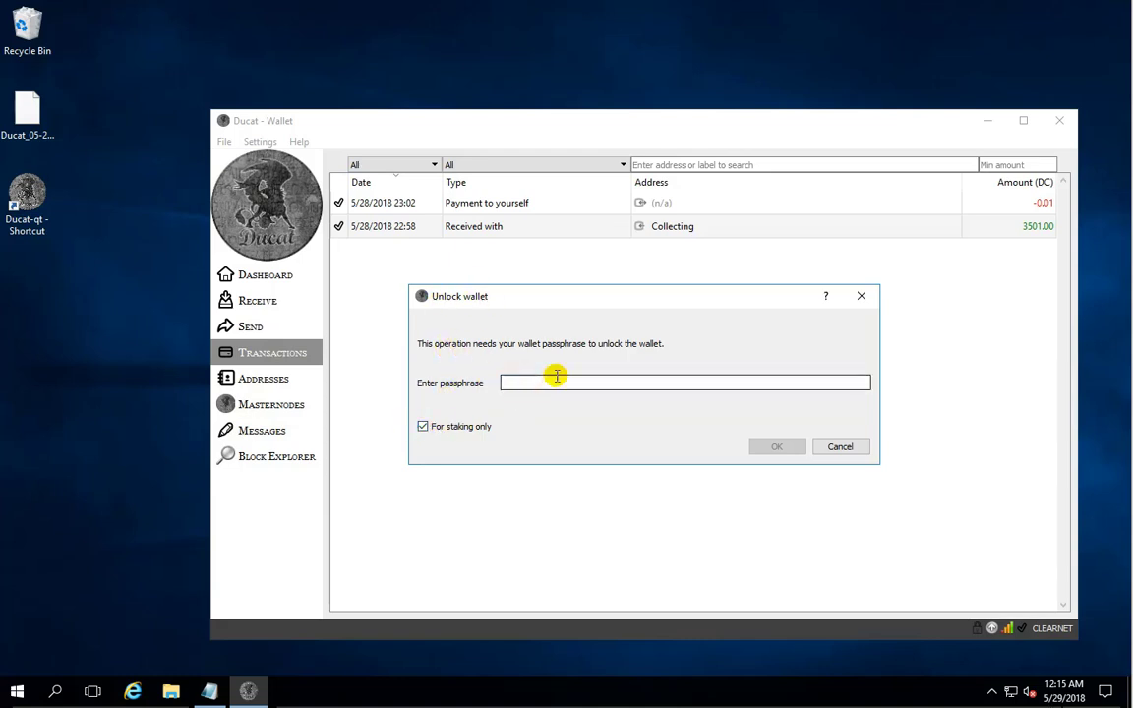
pyautogui.write('******')
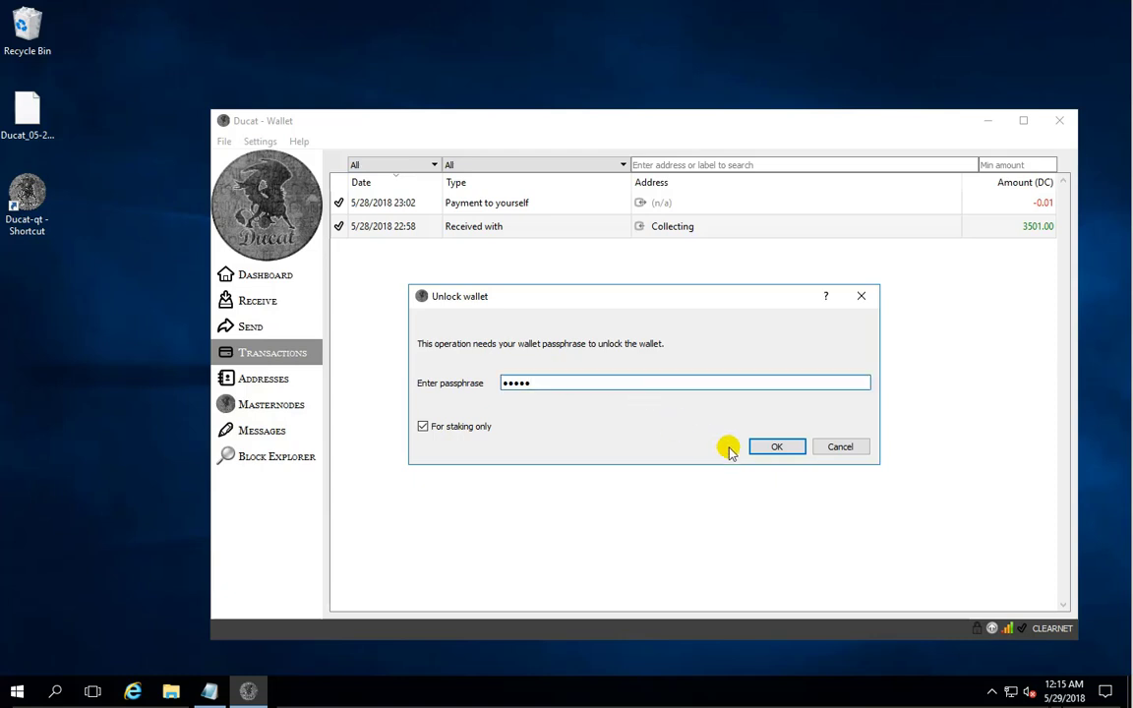
pyautogui.click(777, 446)
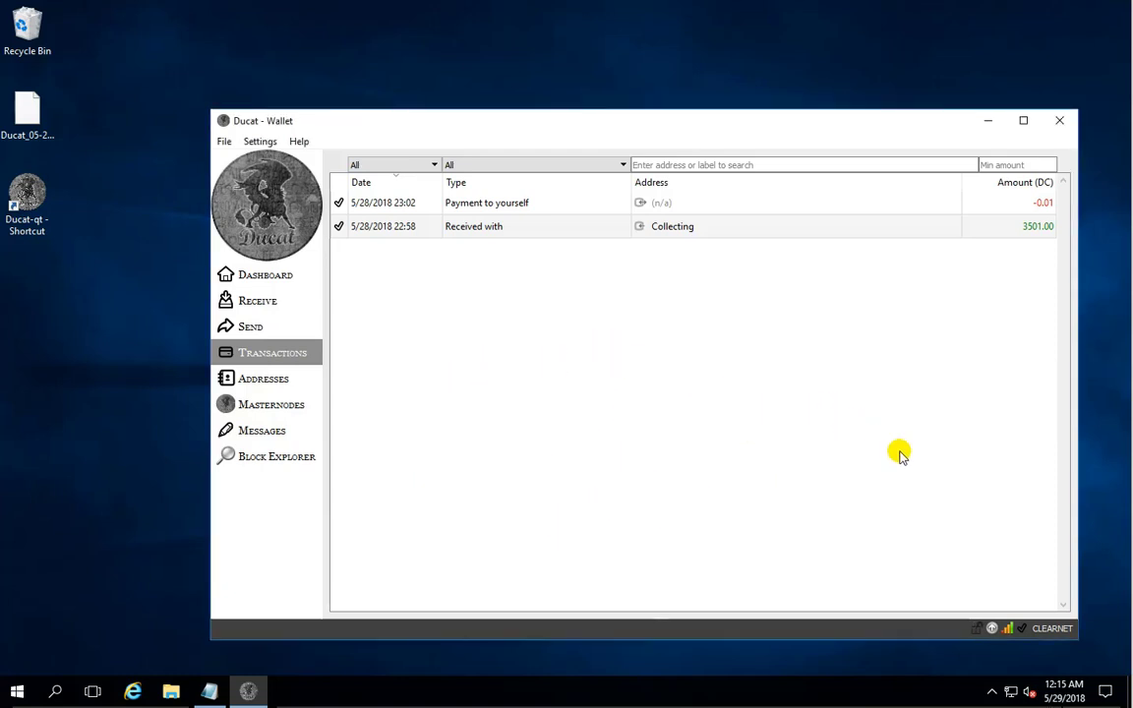
pyautogui.moveTo(979, 635)
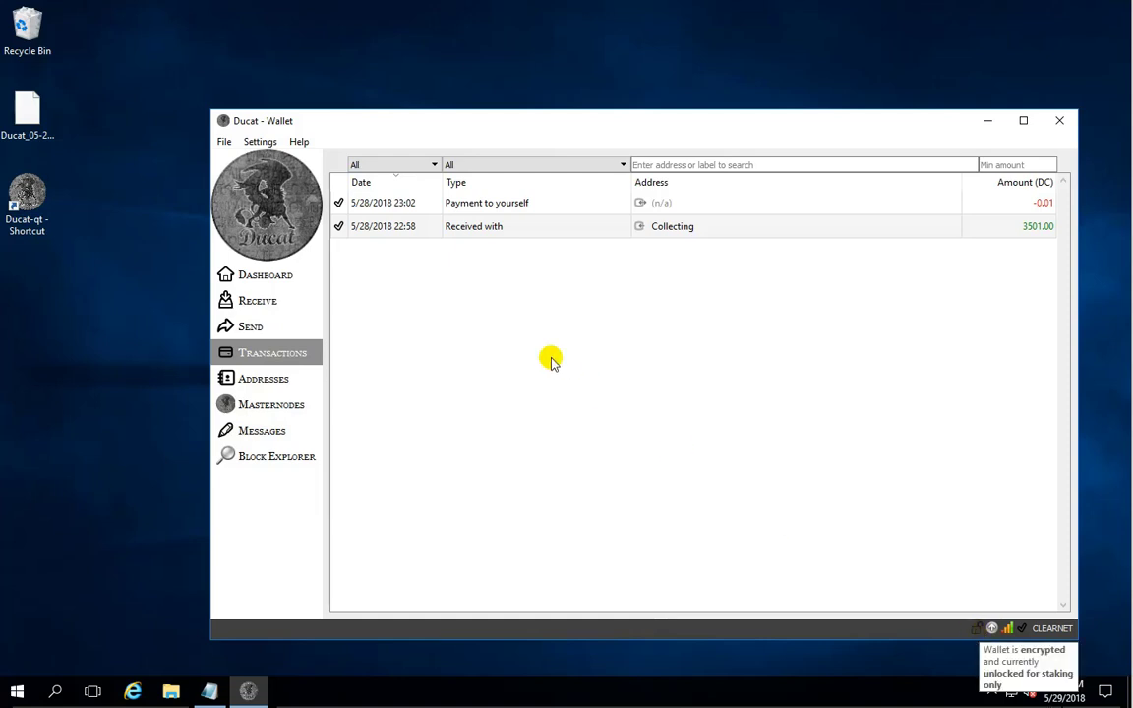
pyautogui.click(988, 120)
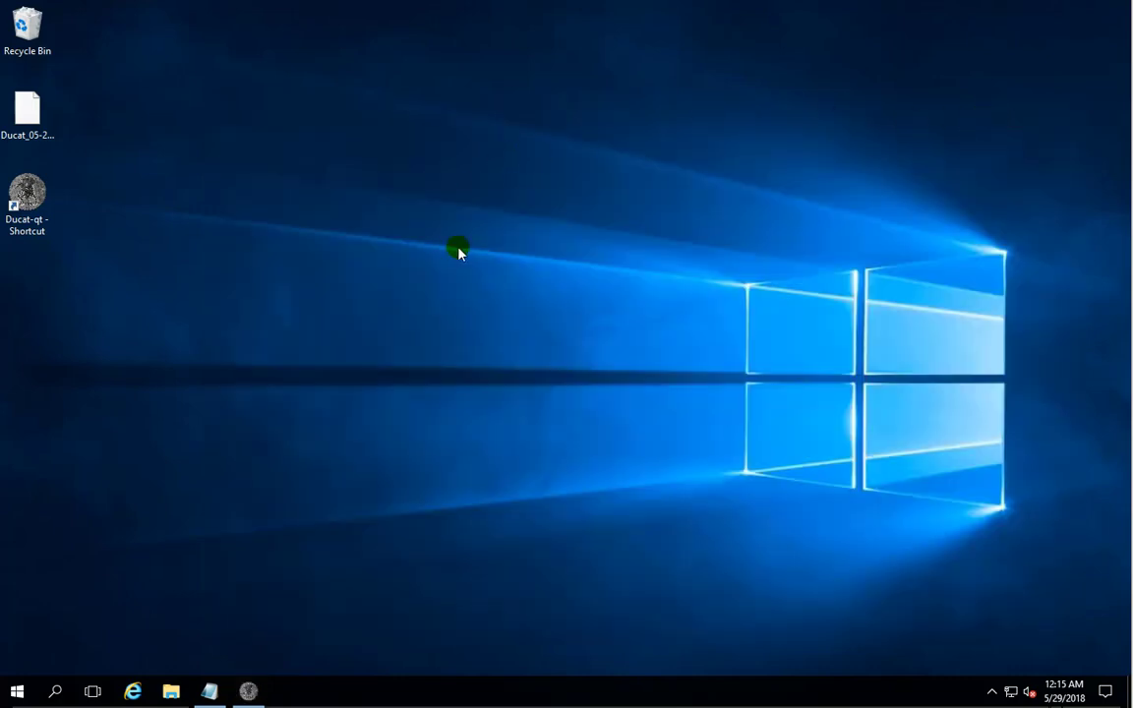